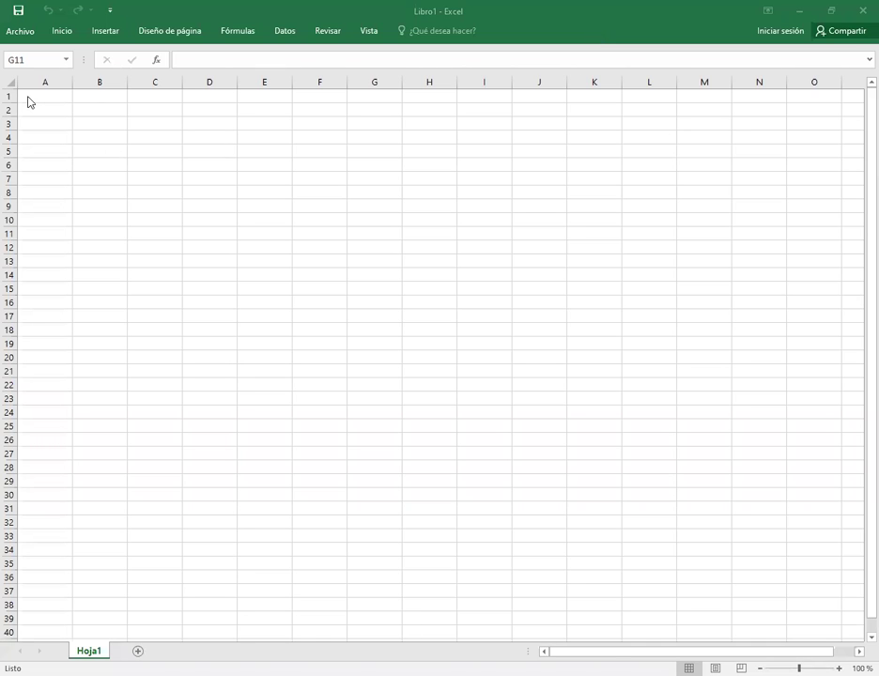
left_click_drag(37, 81, 544, 81)
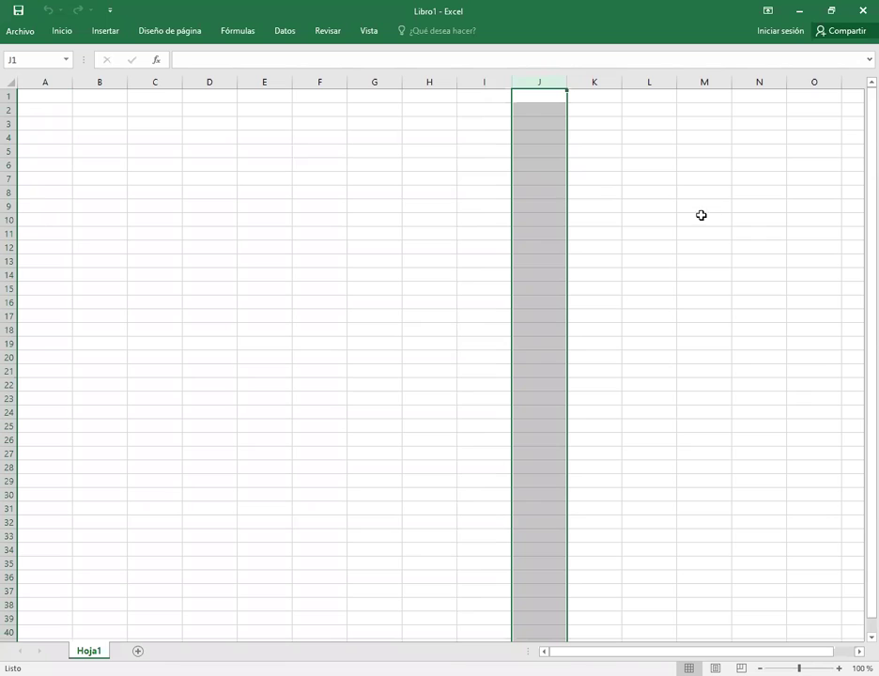
left_click(7, 110)
left_click(5, 122)
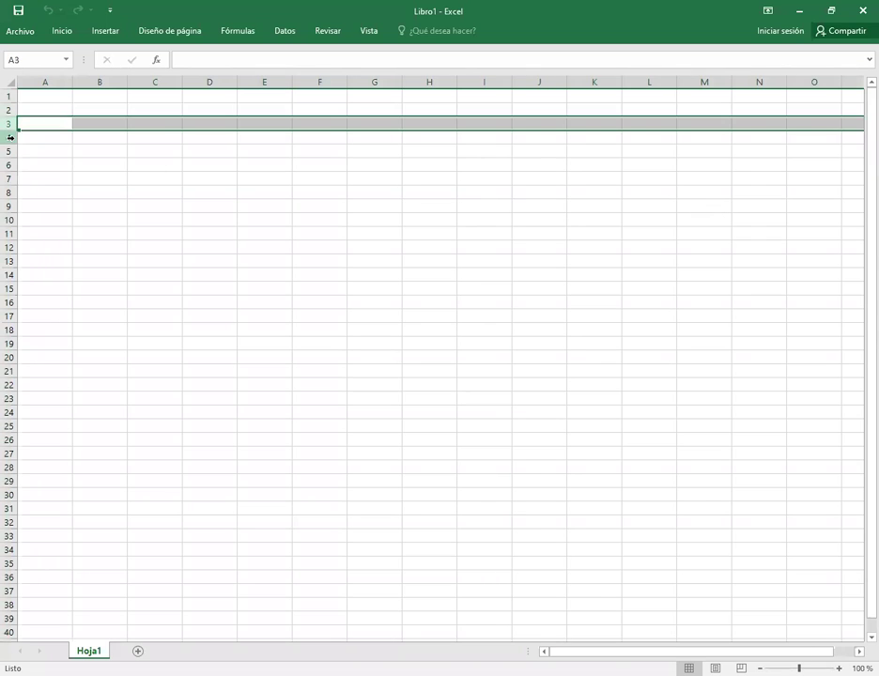
left_click(7, 138)
left_click(7, 151)
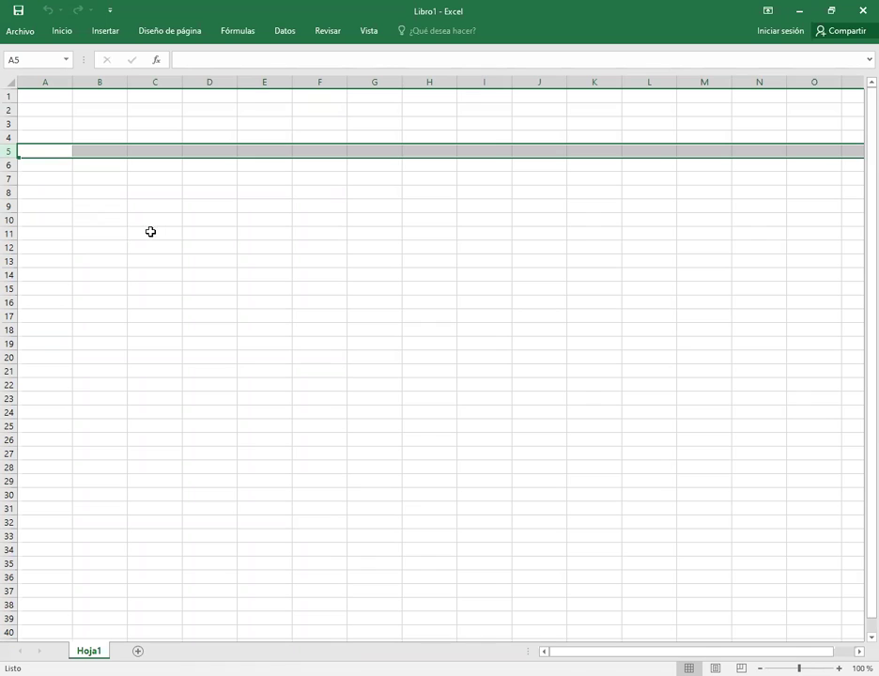
Step: Enter the table title "TABLA ESTADÍSTICA" in cell B2
left_click(95, 110)
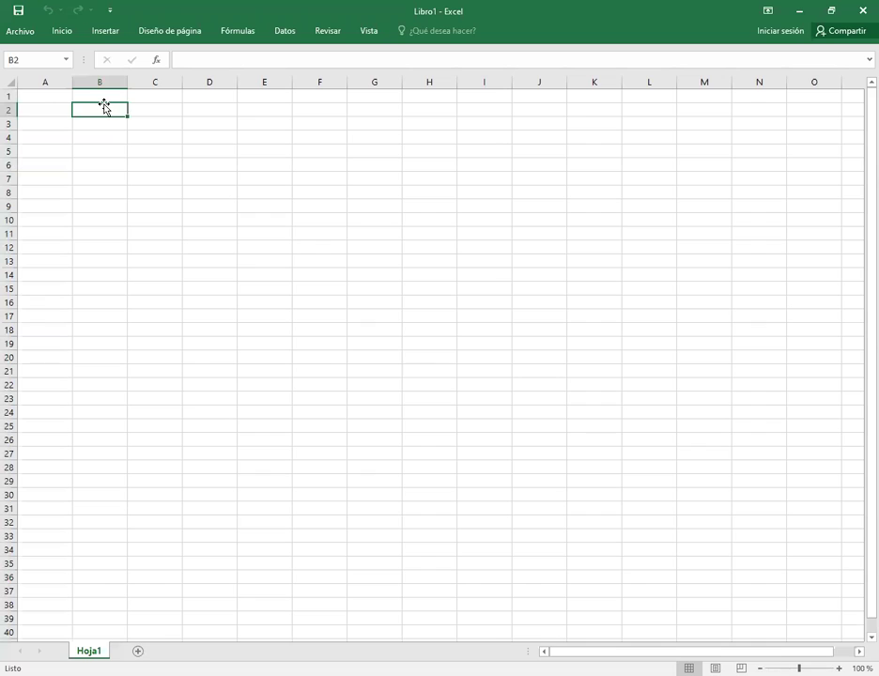
type("tabla")
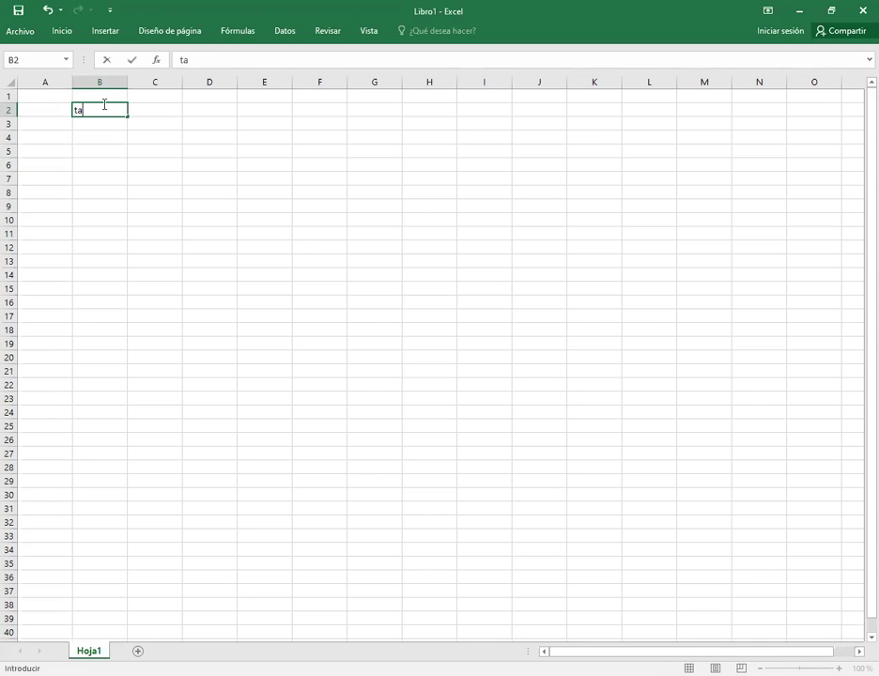
key("BackSpace")
key("BackSpace")
key("BackSpace")
key("BackSpace")
key("BackSpace")
type("TABLA ESTADÍSTICA")
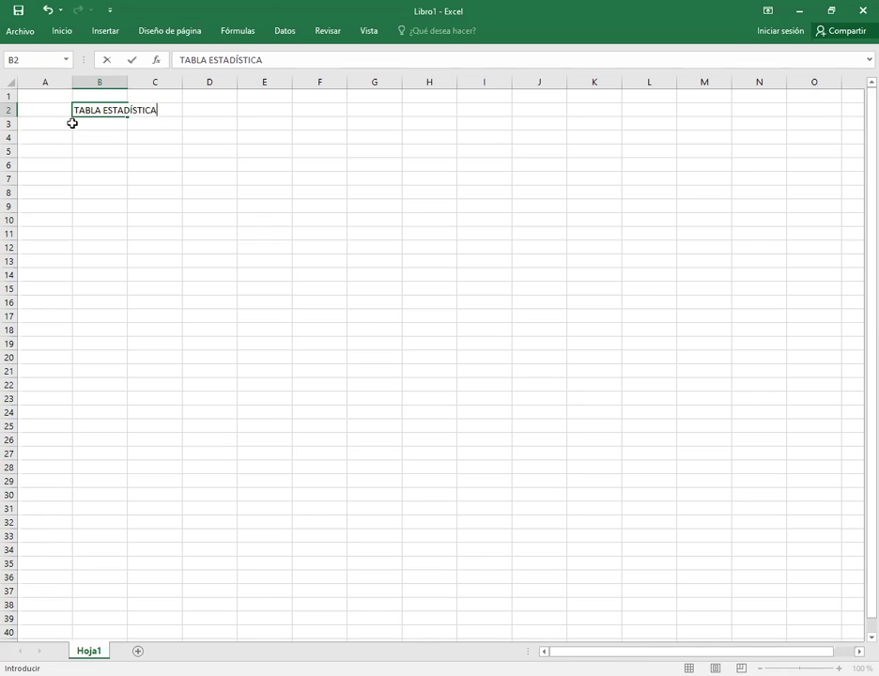
key("Return")
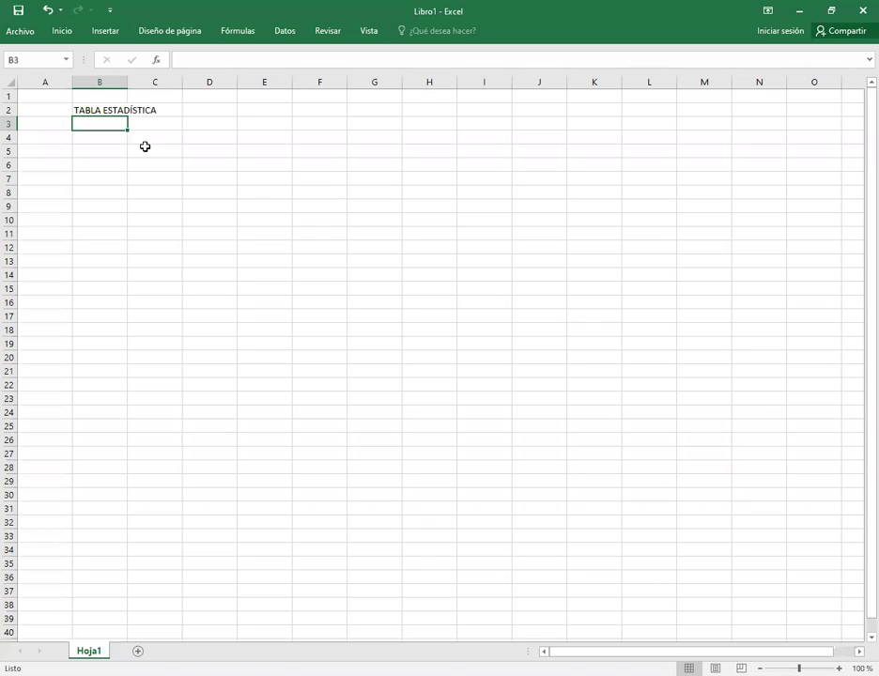
Step: Enter the column headers JUGADORES, PUNTOS and MINUTOS in cells B3 to D3
type("J")
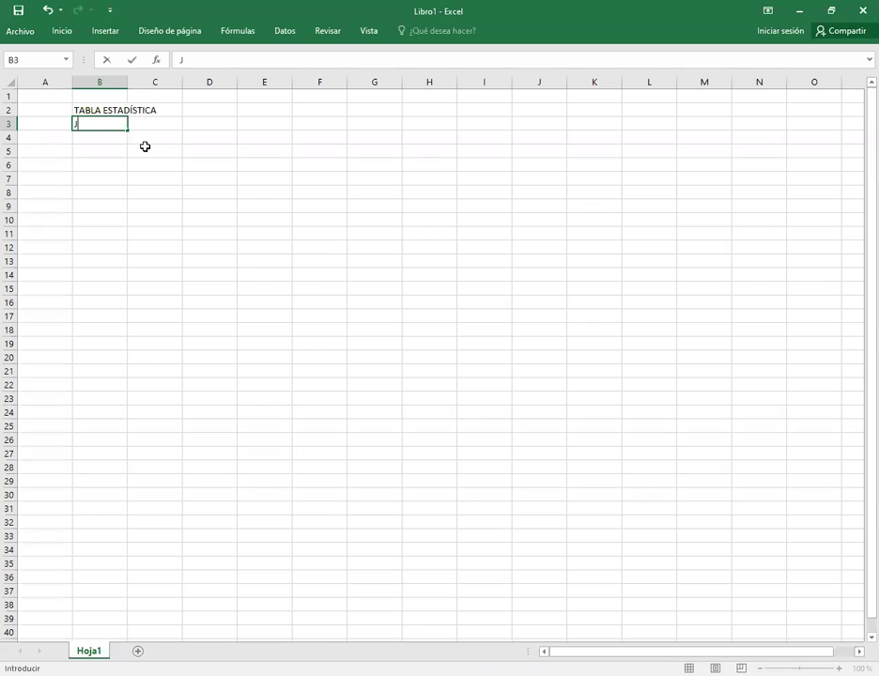
type("UGADORES")
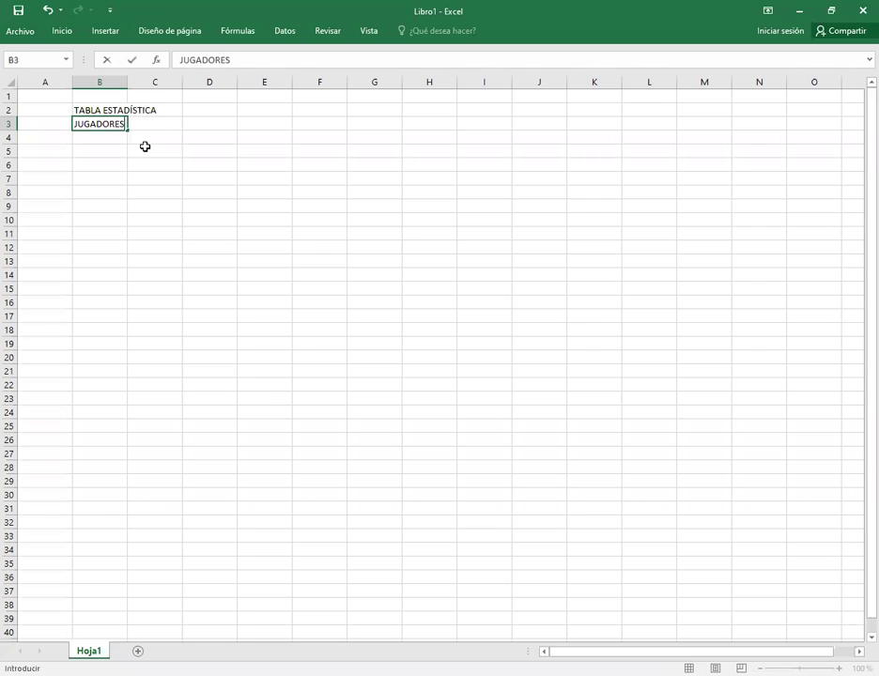
key("Tab")
type("PUNTOS")
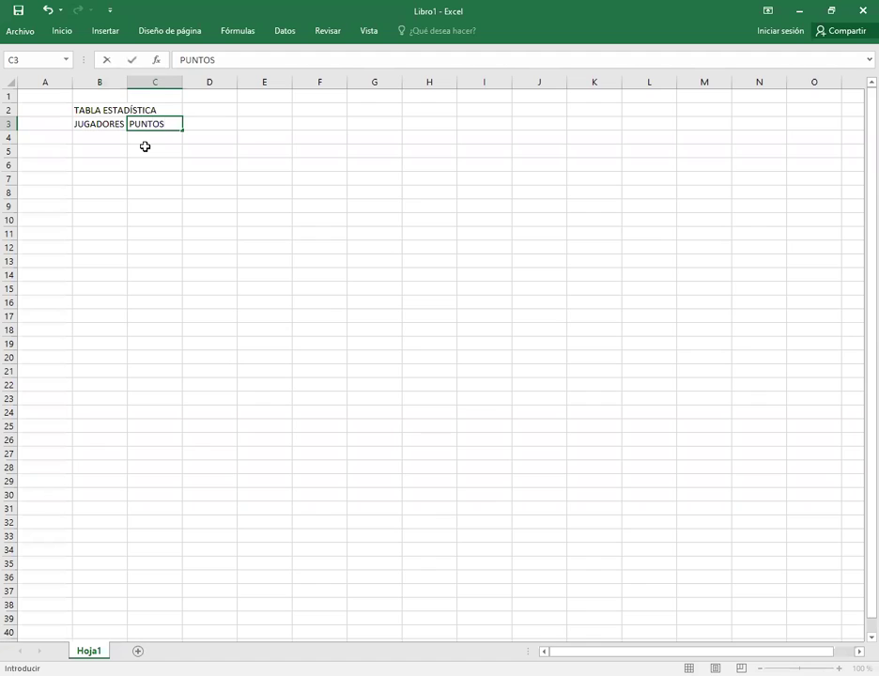
key("Tab")
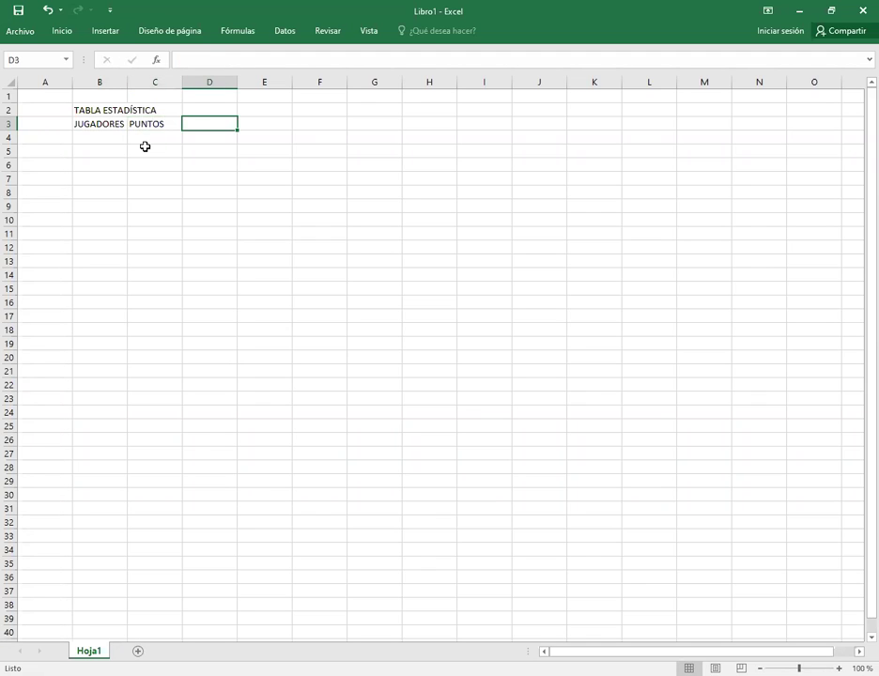
type("MINUTOS")
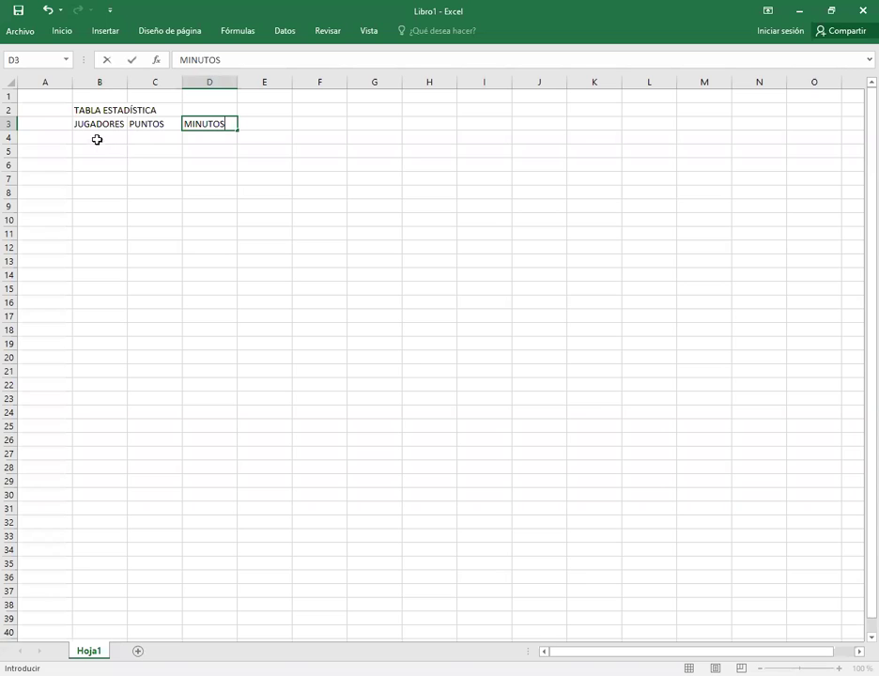
Step: Merge and center the table title across B2:D2, and widen column B to about one and a half times its width
left_click_drag(92, 112, 206, 110)
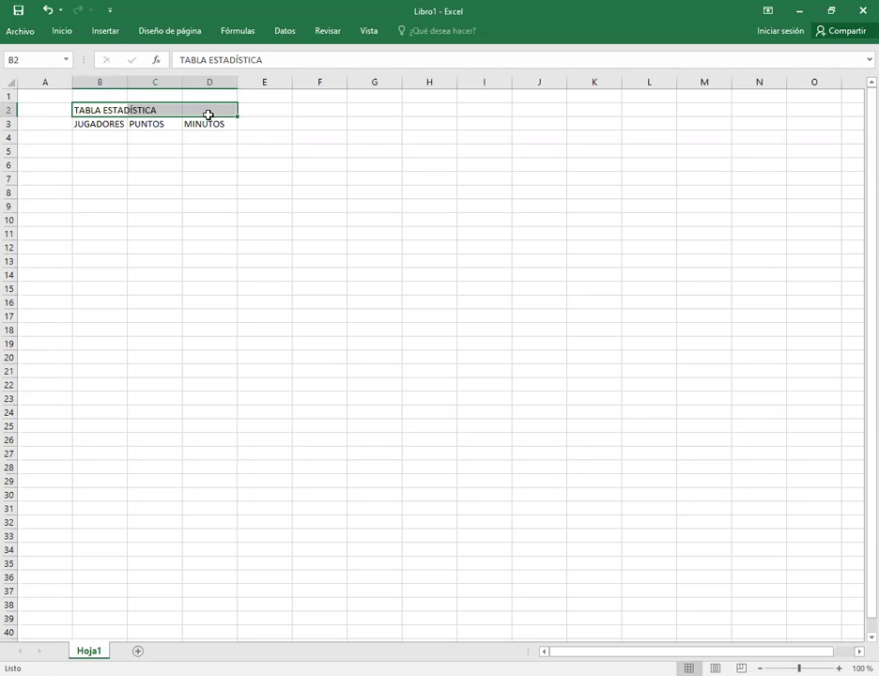
left_click(20, 31)
left_click(28, 27)
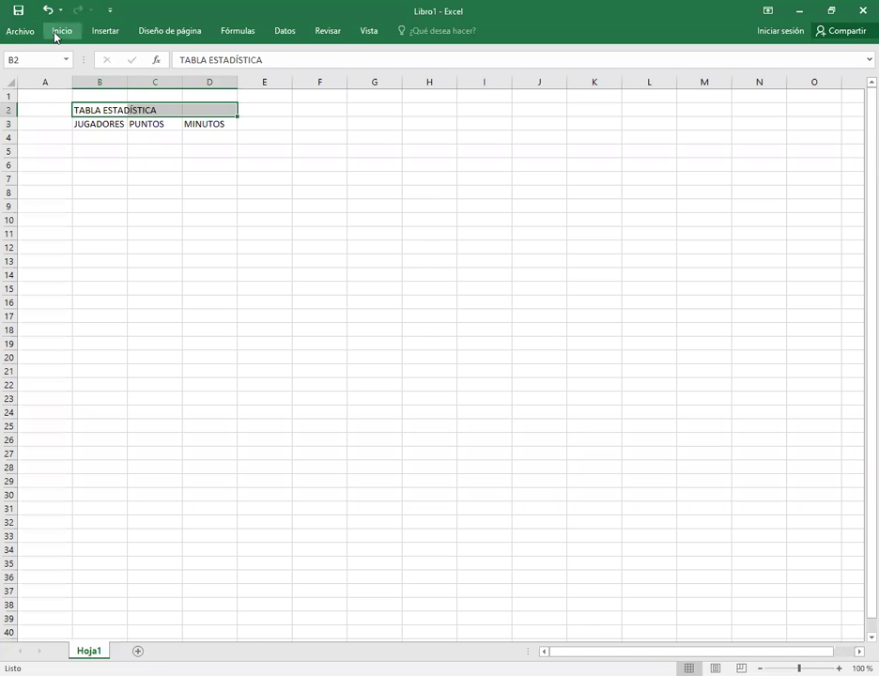
left_click(62, 31)
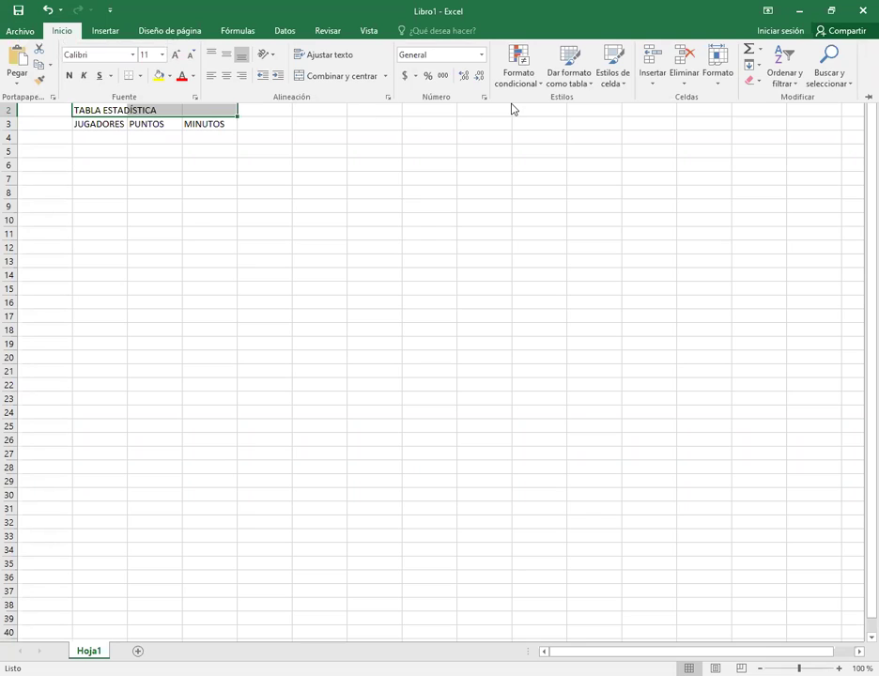
left_click(58, 31)
left_click(58, 31)
left_click(309, 76)
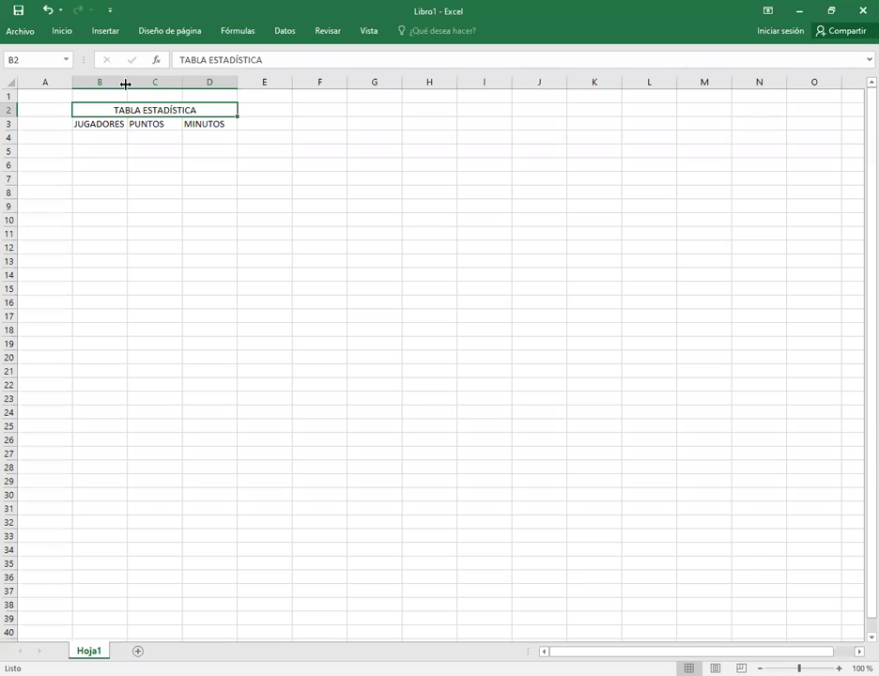
left_click_drag(125, 85, 158, 84)
Step: Enter the first three players' names in capitals under JUGADORES, in cells B4 to B6
left_click(114, 139)
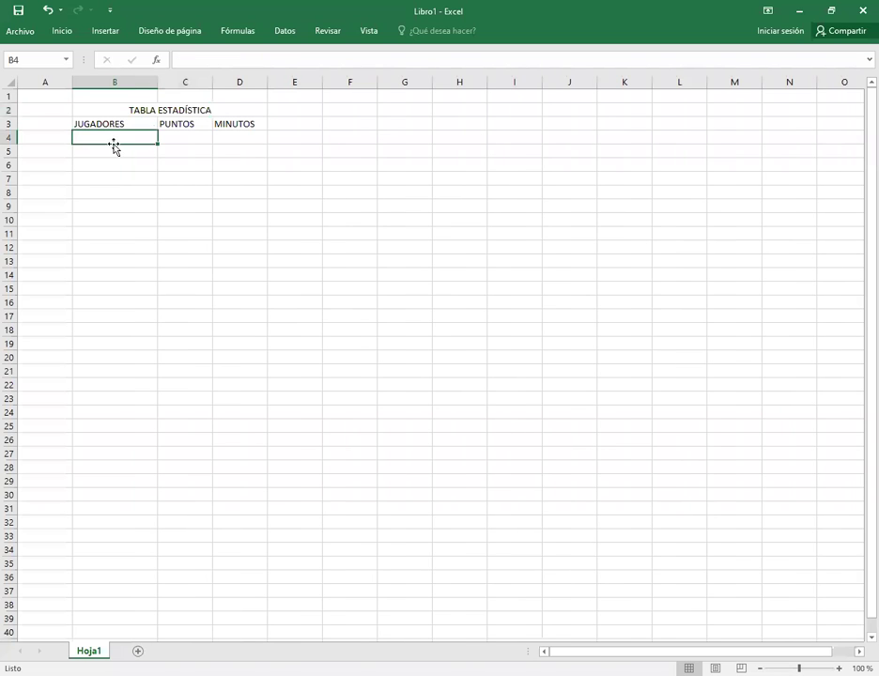
type("JUAN")
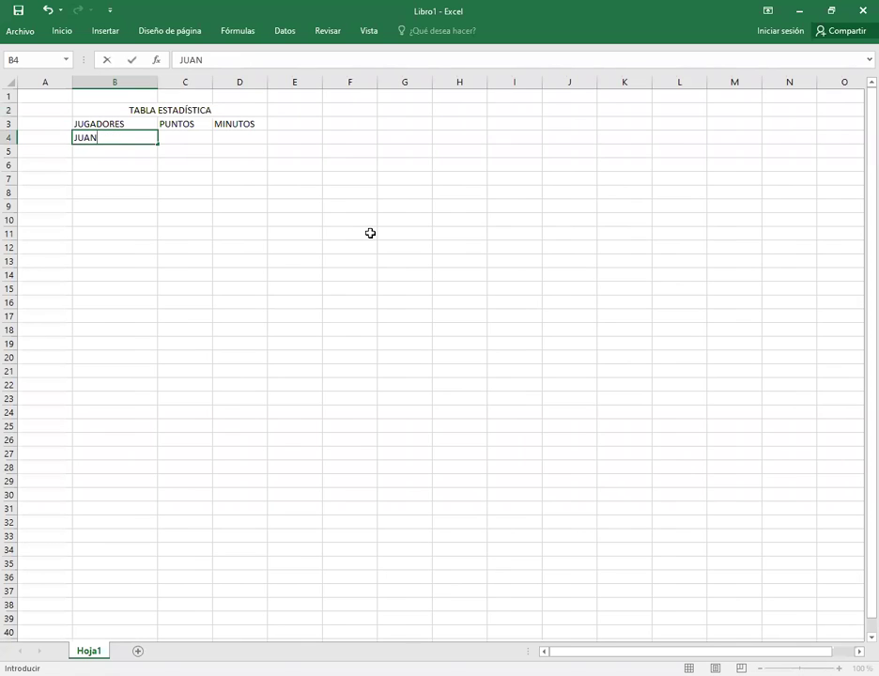
key("Return")
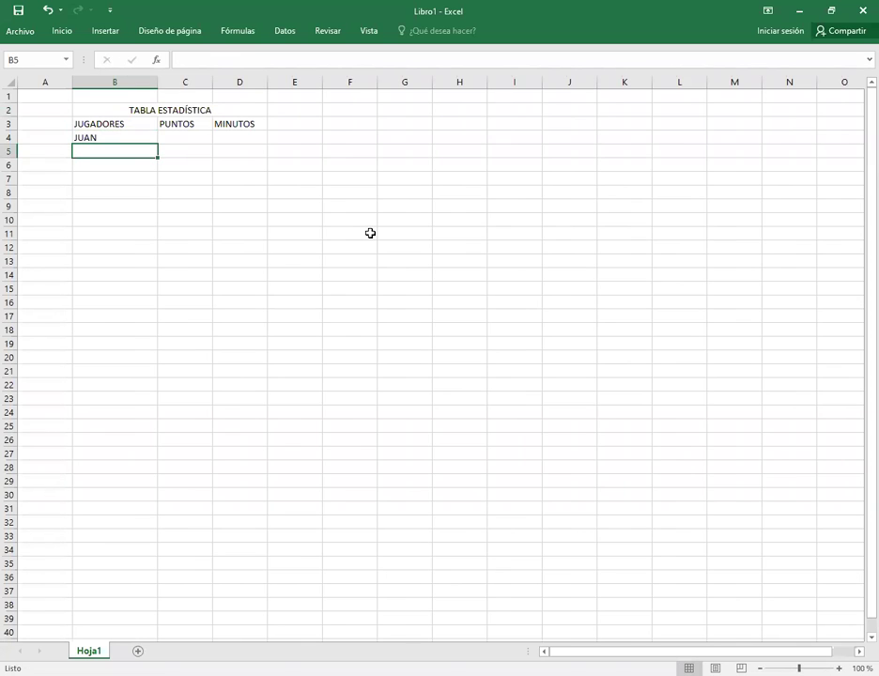
type("NADIA")
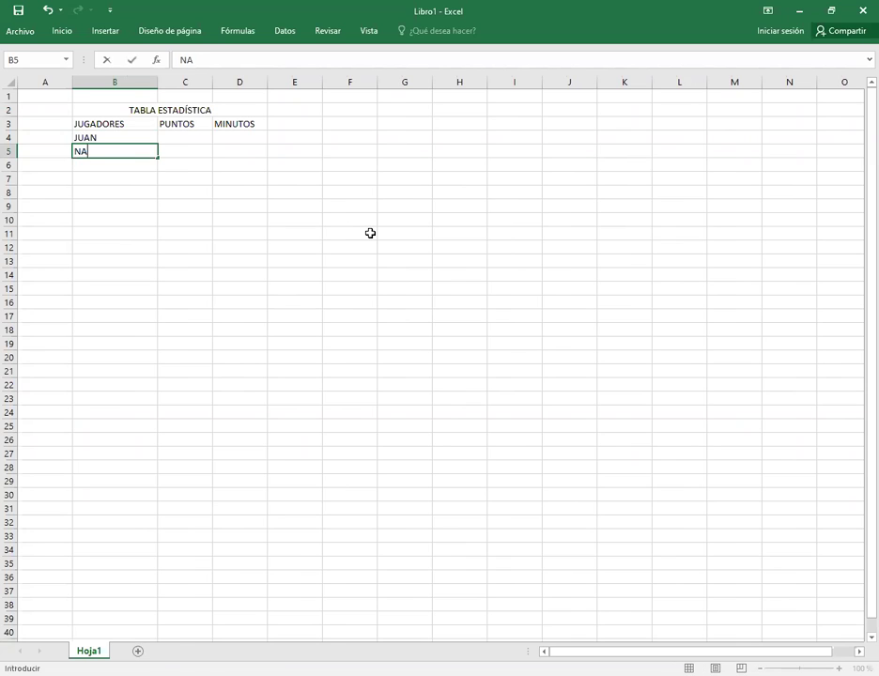
key("BackSpace")
key("BackSpace")
key("BackSpace")
type("CHO")
key("Return")
type("OMAR")
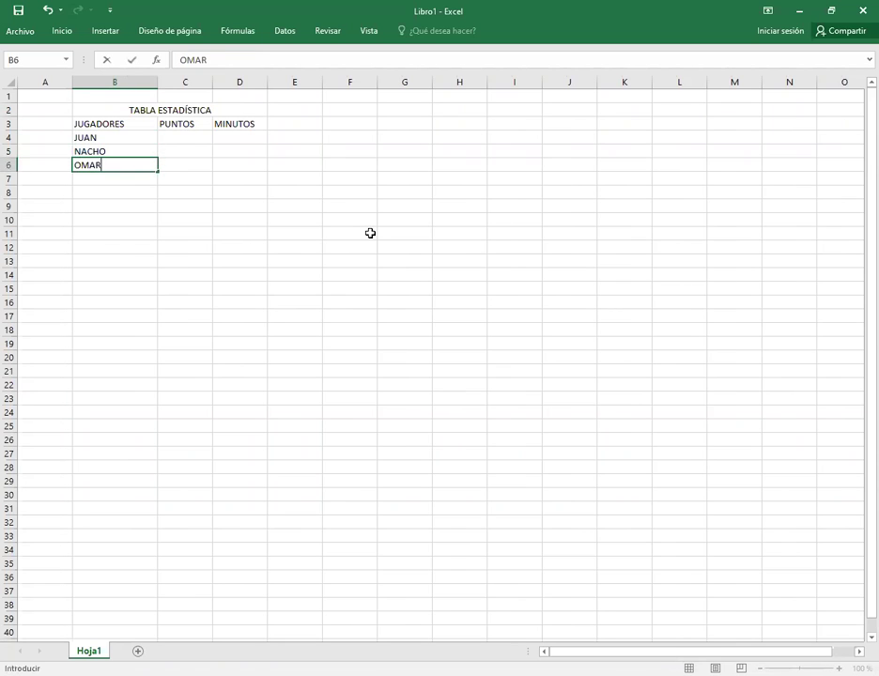
key("Return")
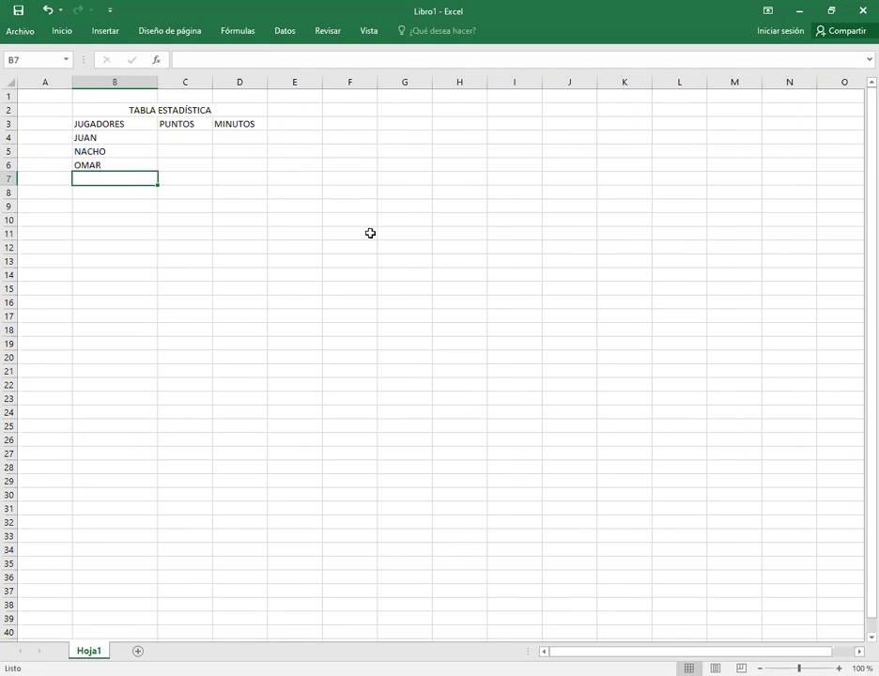
Step: Enter six more players' names in capitals in cells B7 to B12
type("DIEGO")
key("Return")
type("DAVID")
key("Return")
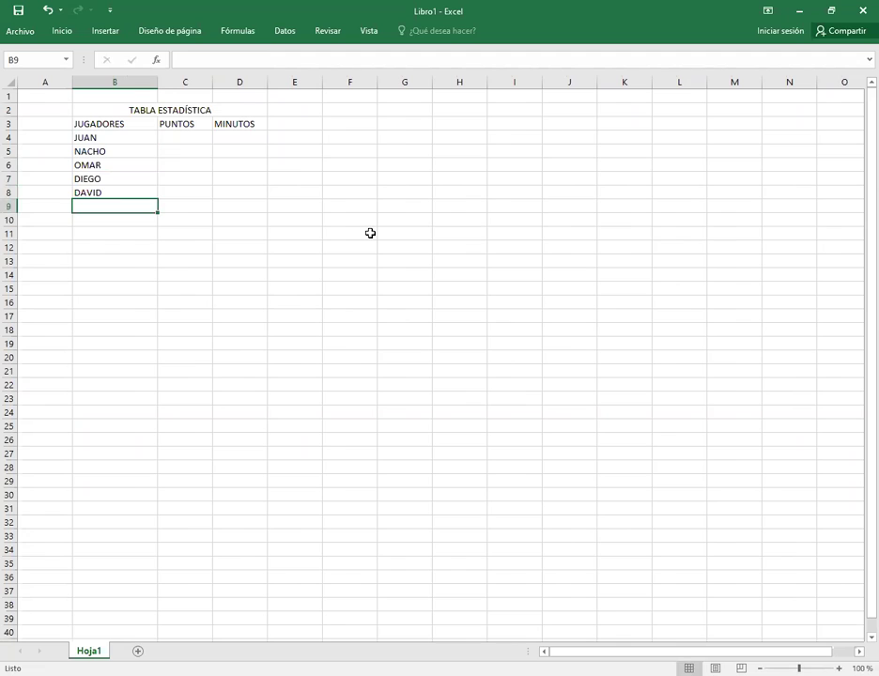
type("ALVARO")
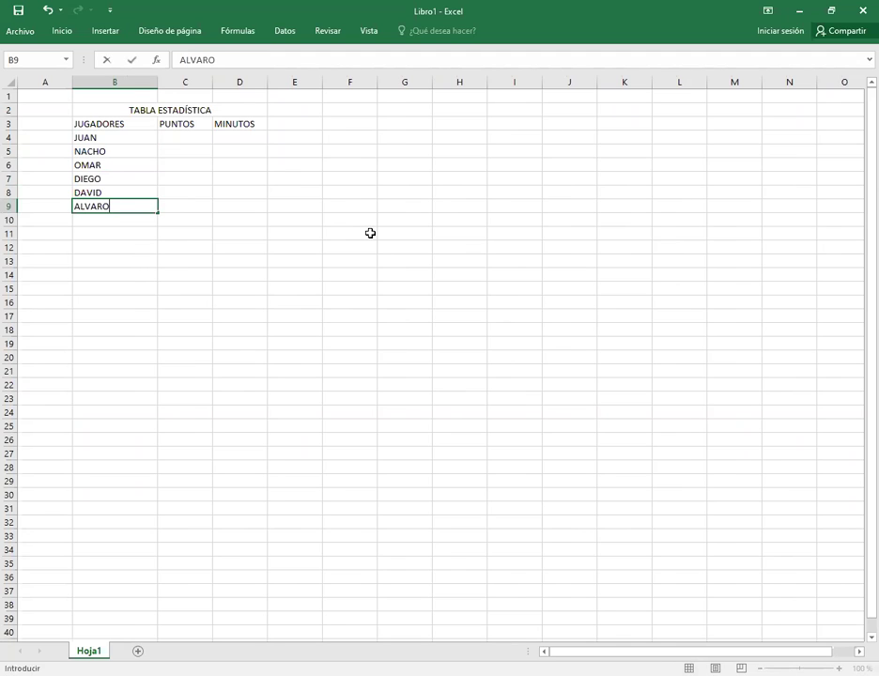
key("ctrl+Return")
key("Down")
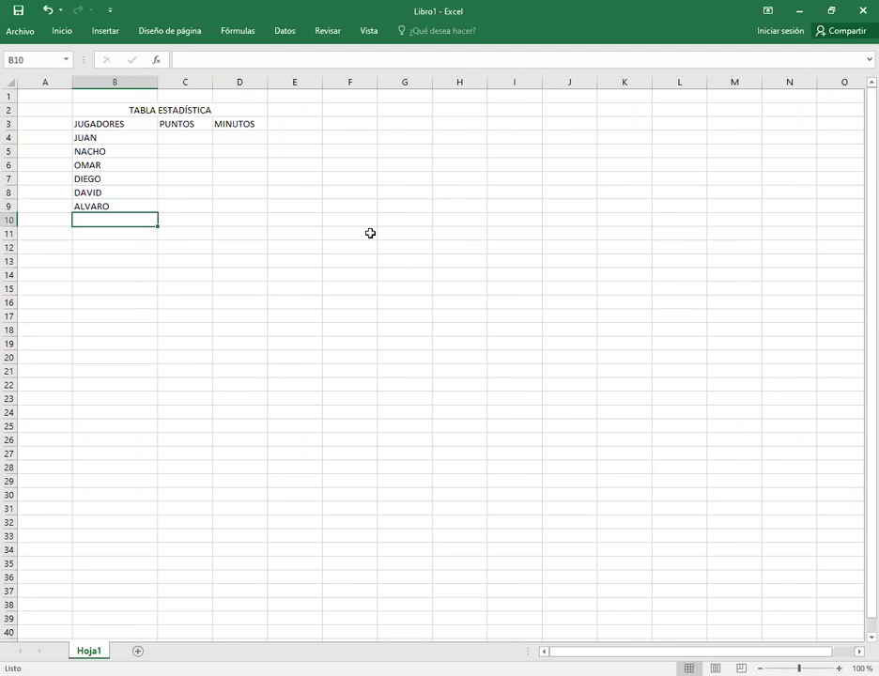
type("VICENTE")
key("Return")
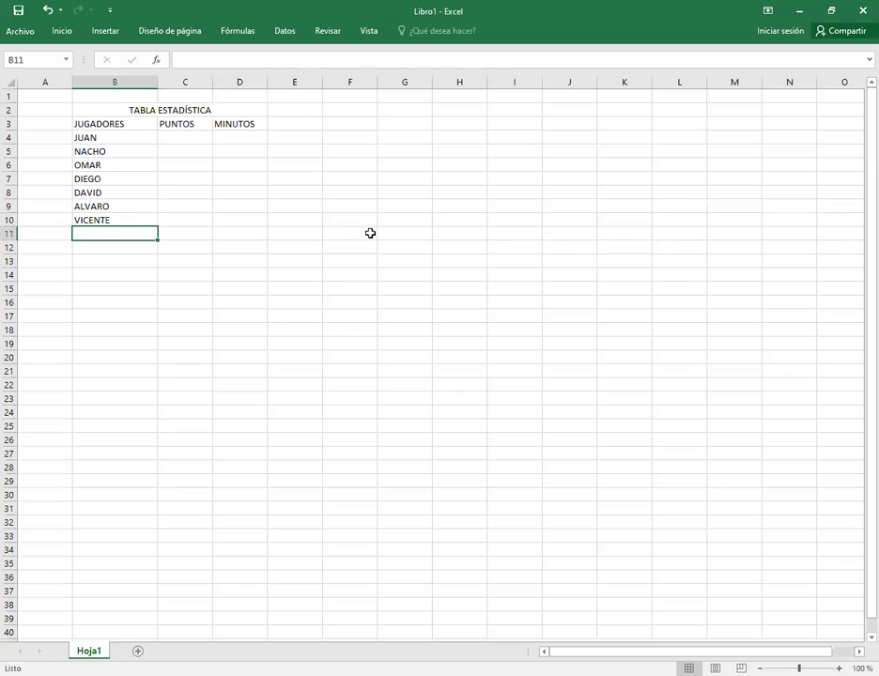
type("RICARDO")
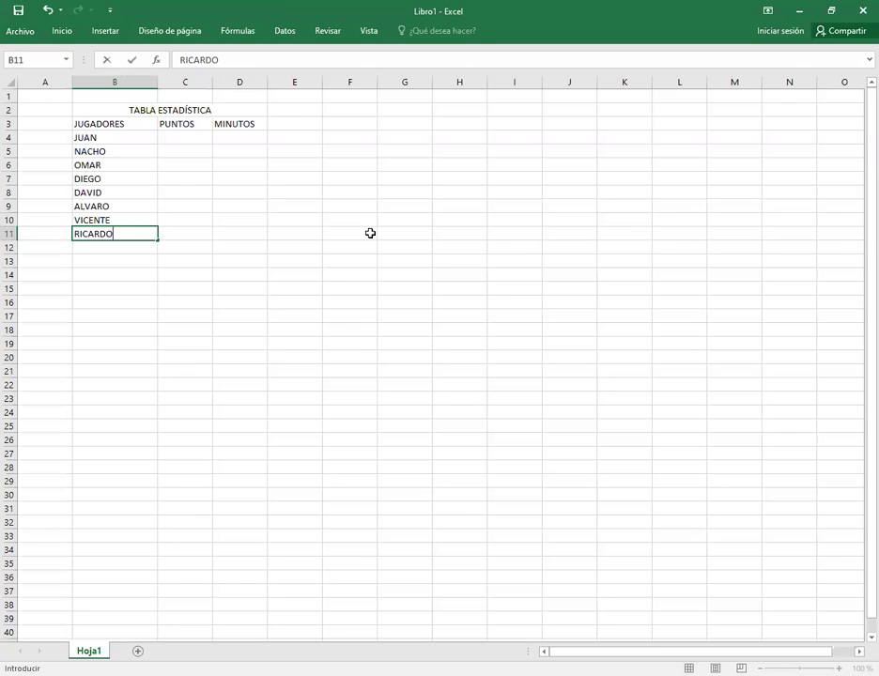
key("Return")
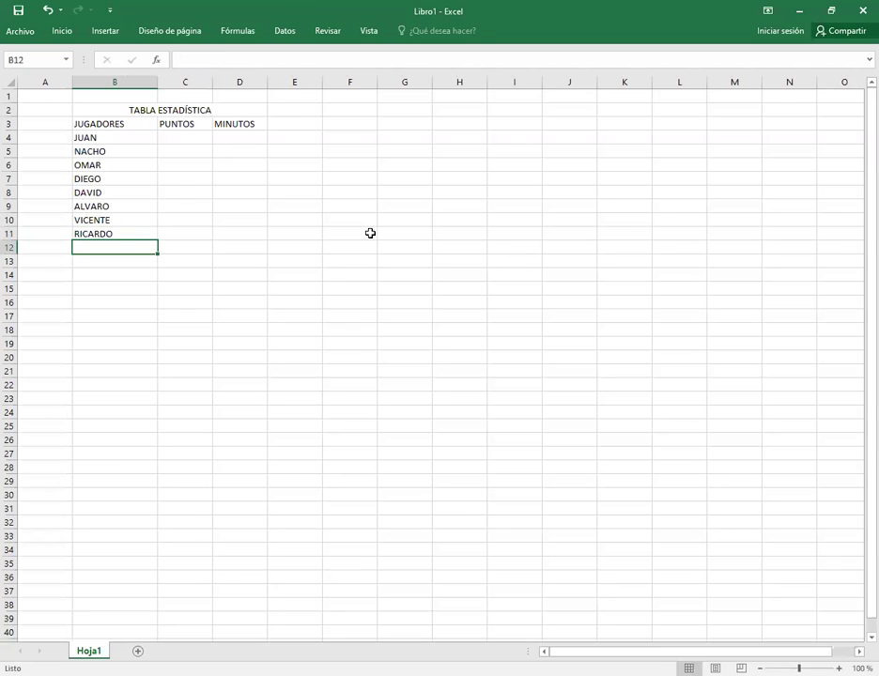
type("PEDRO")
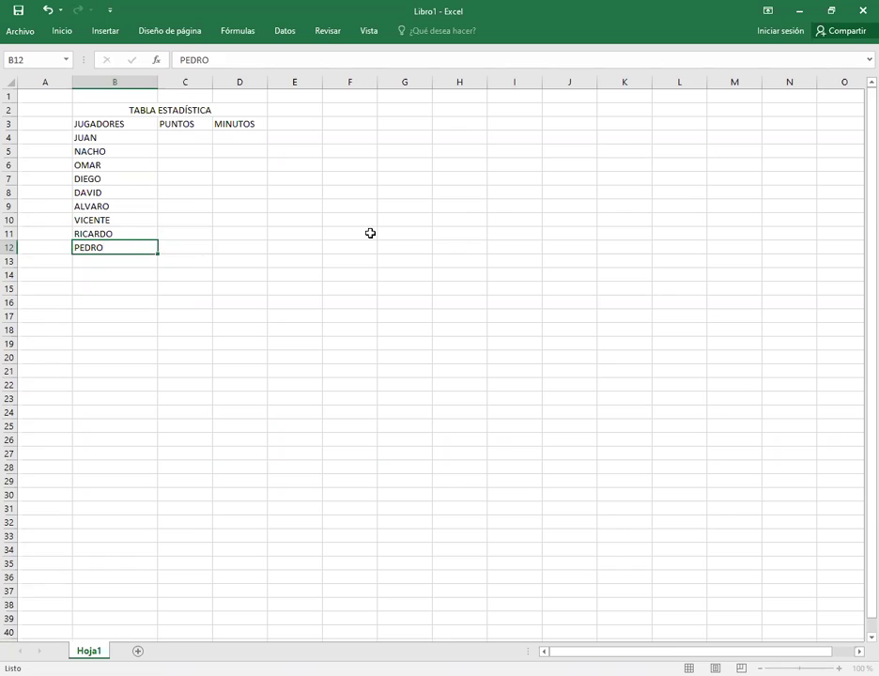
key("Tab")
Step: Enter the points 10, 9, 3 and 26 for the first four players in cells C4 to C7
key("Up")
key("Up")
key("Up")
key("Up")
key("Up")
key("Up")
key("Up")
key("Up")
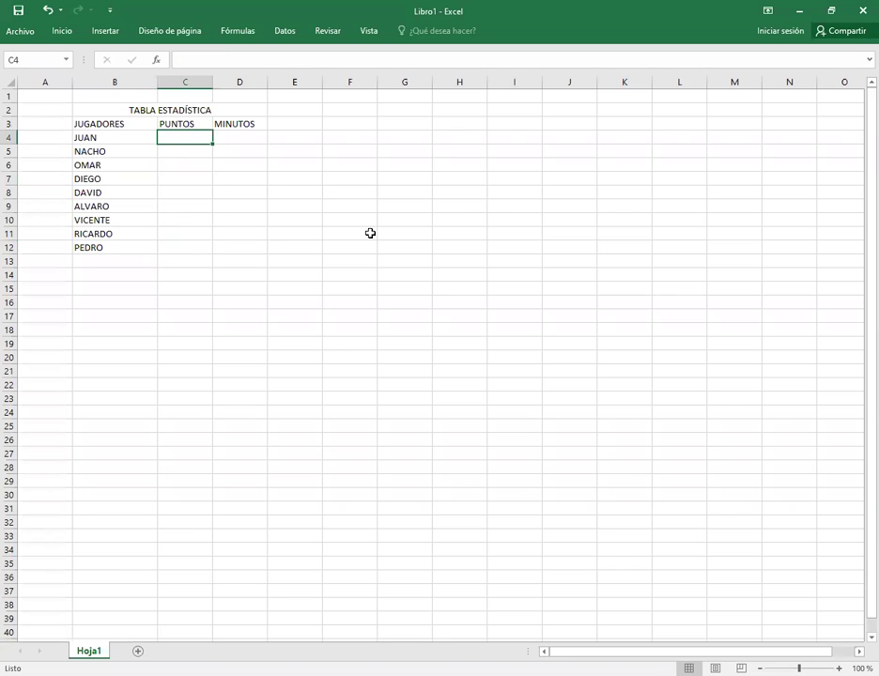
type("10")
key("Return")
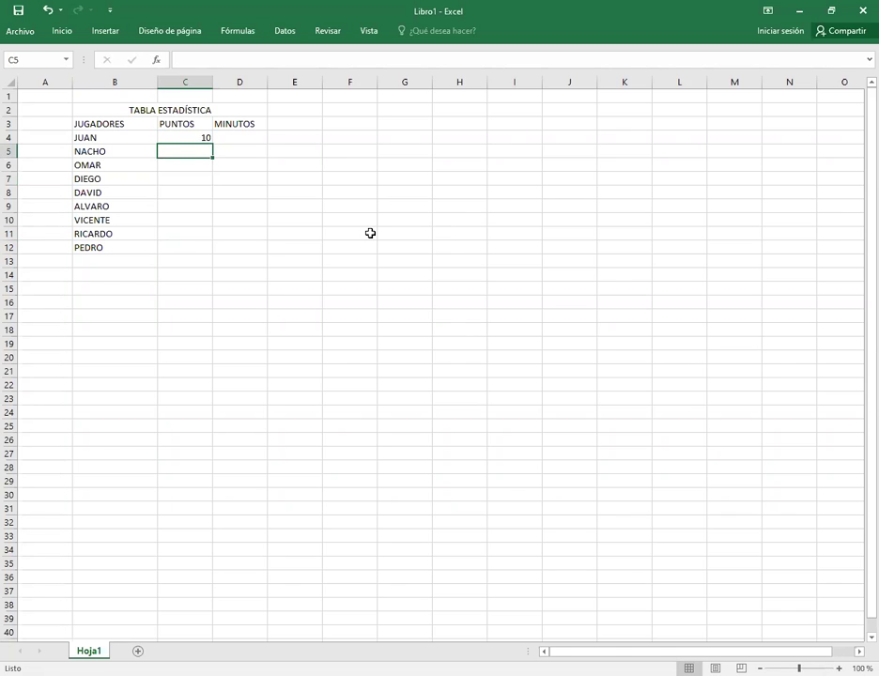
type("9")
key("Return")
type("3")
key("Return")
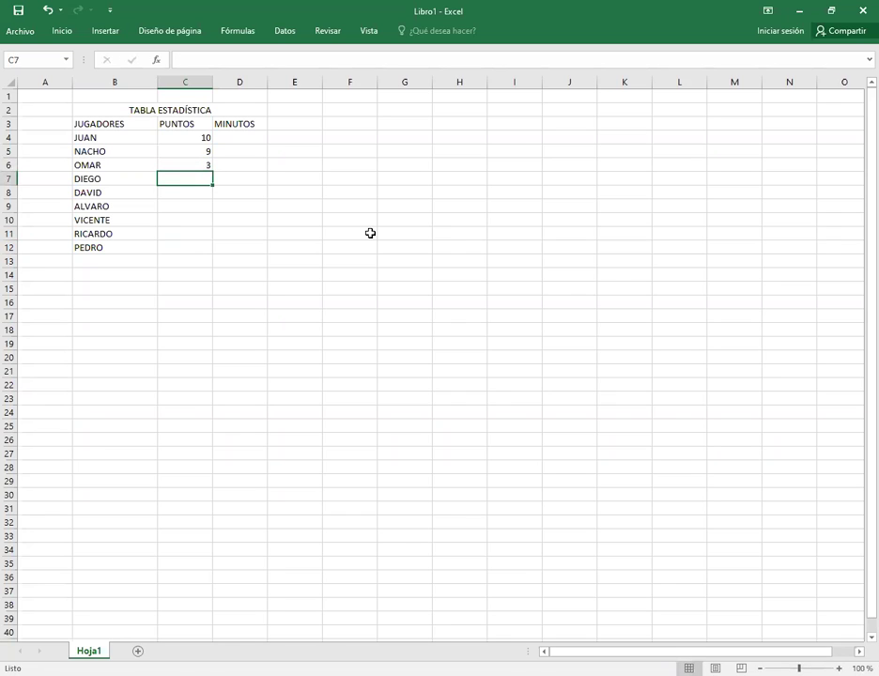
type("26")
key("Return")
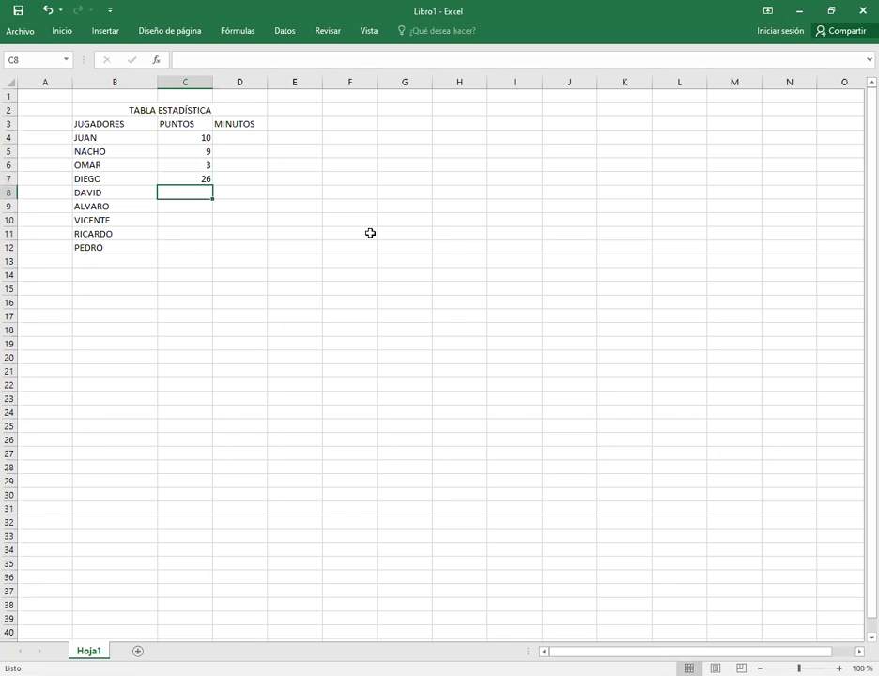
Step: Enter the points 14, 8, 10 and 1 for the next four players in cells C8 to C11
type("14")
key("Return")
type("8")
key("Return")
type("10")
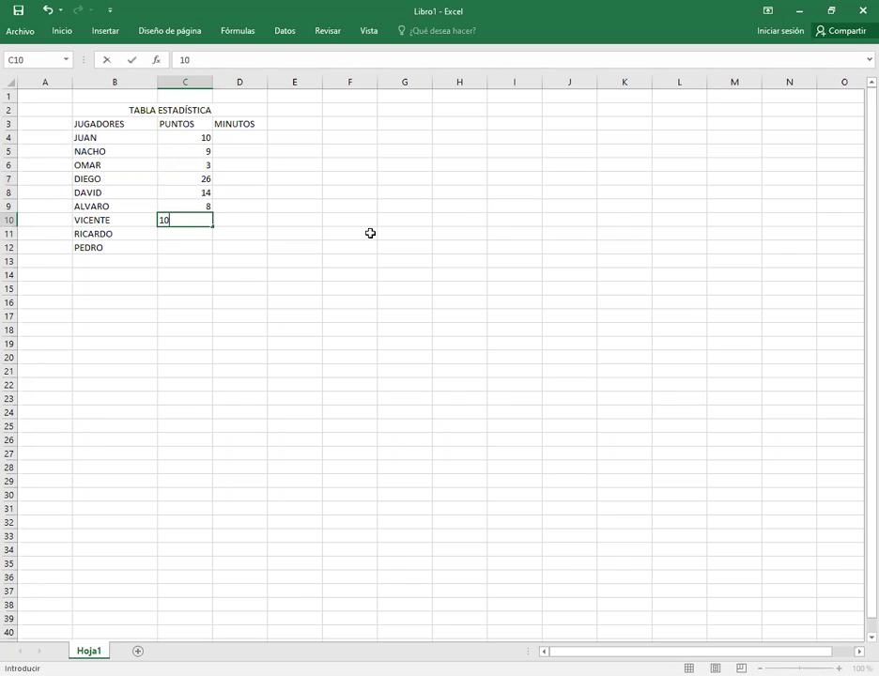
key("Return")
type("1")
key("Return")
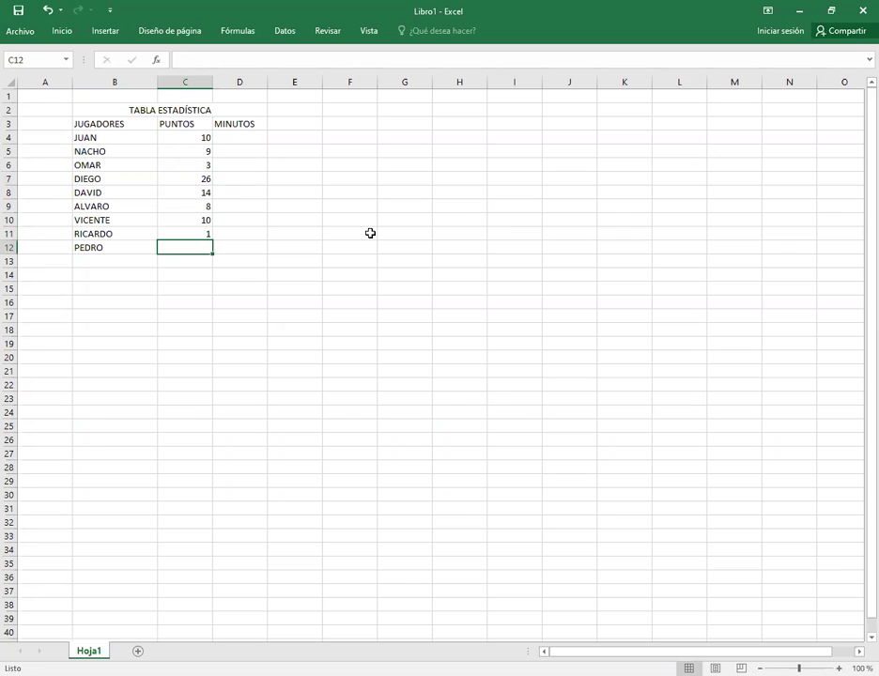
Step: Enter 7 points for the last player in C12 and the minutes 15 and 27 in cells D4 and D5
type("7")
key("Right")
key("Up")
key("Up")
key("Up")
key("Up")
key("Up")
key("Up")
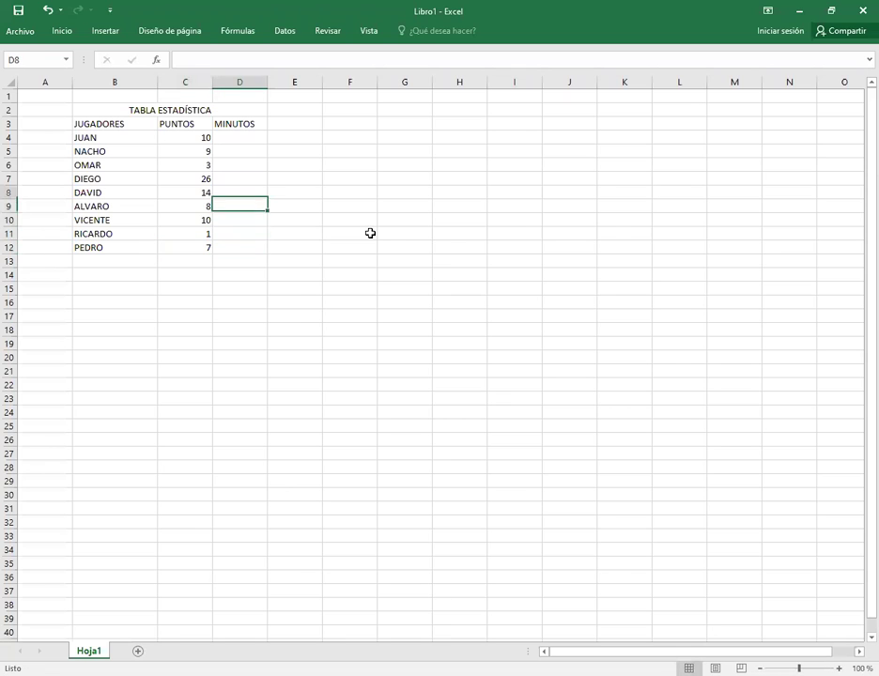
key("Up")
key("Up")
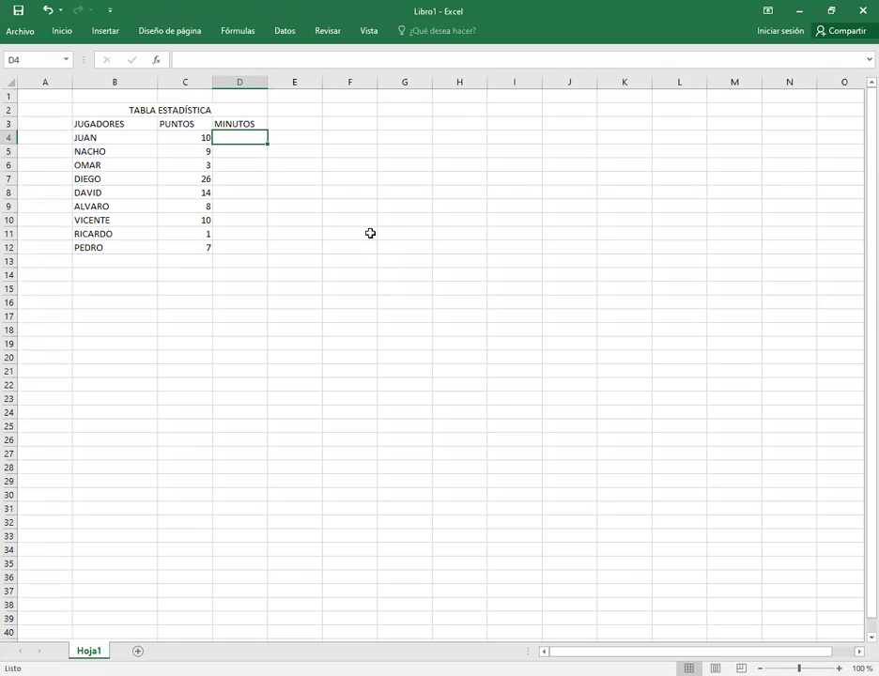
type("15")
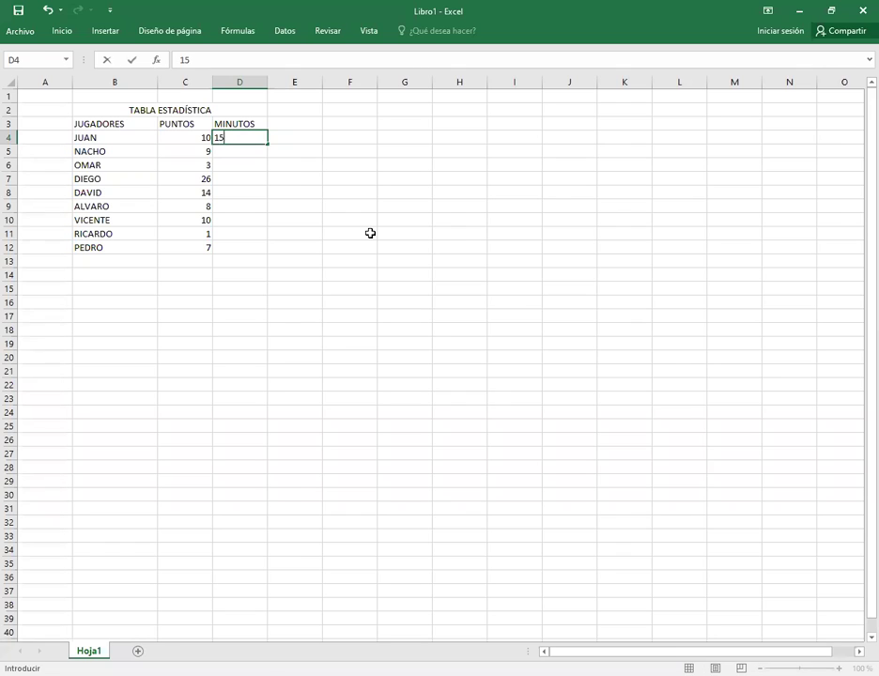
key("Return")
type("27")
key("Return")
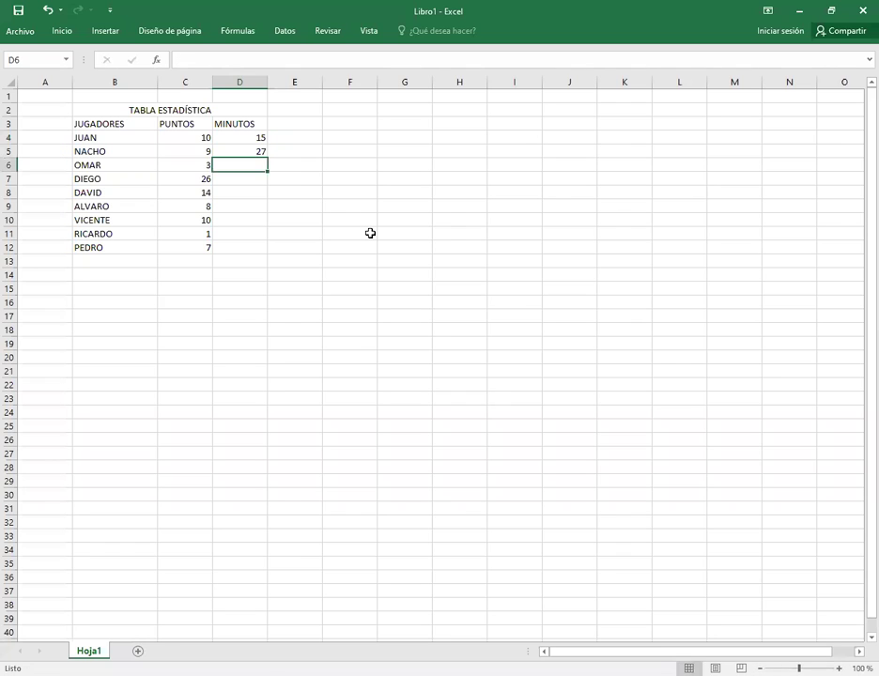
Step: Enter the minutes 24, 24 and 32 for the next three players in cells D6 to D8
type("245")
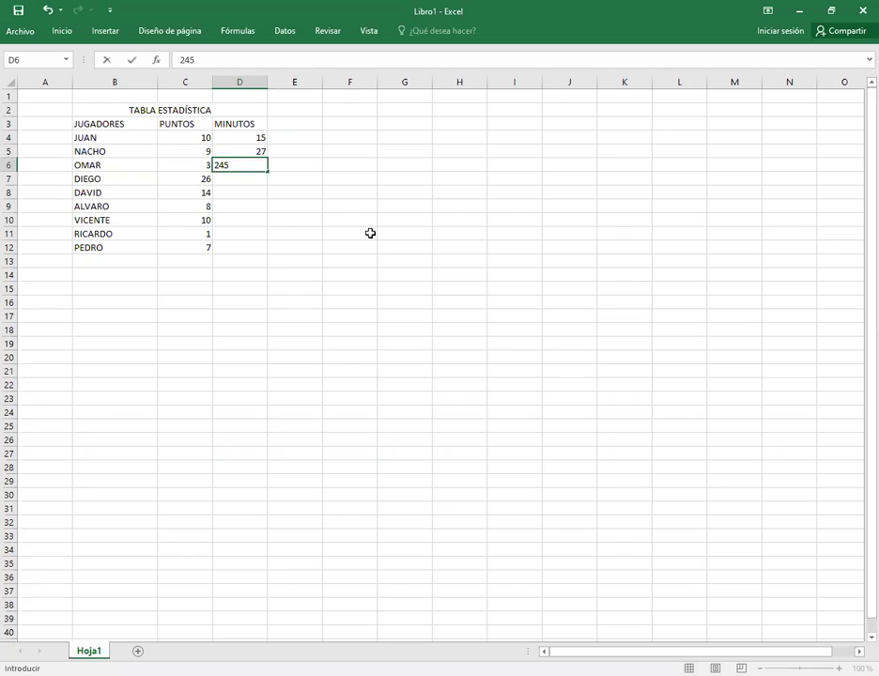
key("BackSpace")
key("Return")
type("24")
key("Return")
type("32")
key("Return")
Step: Enter the minutes 3, 28, 21 and 26 for the last four players in cells D9 to D12
type("3")
key("Return")
type("28")
key("Return")
type("21")
key("Return")
type("26")
key("Up")
key("Up")
key("Up")
key("Up")
key("Up")
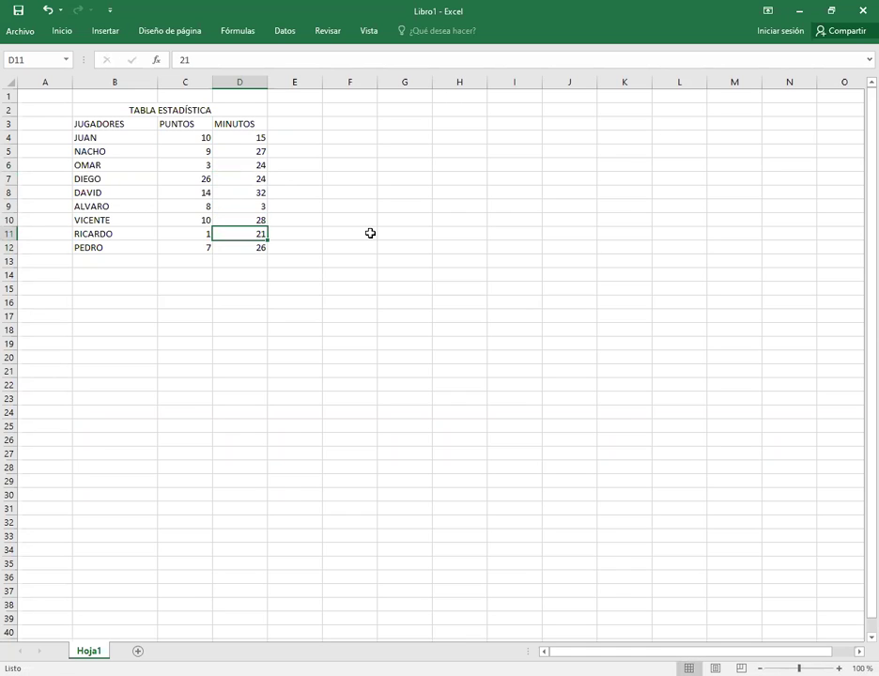
key("Up")
key("Up")
key("Up")
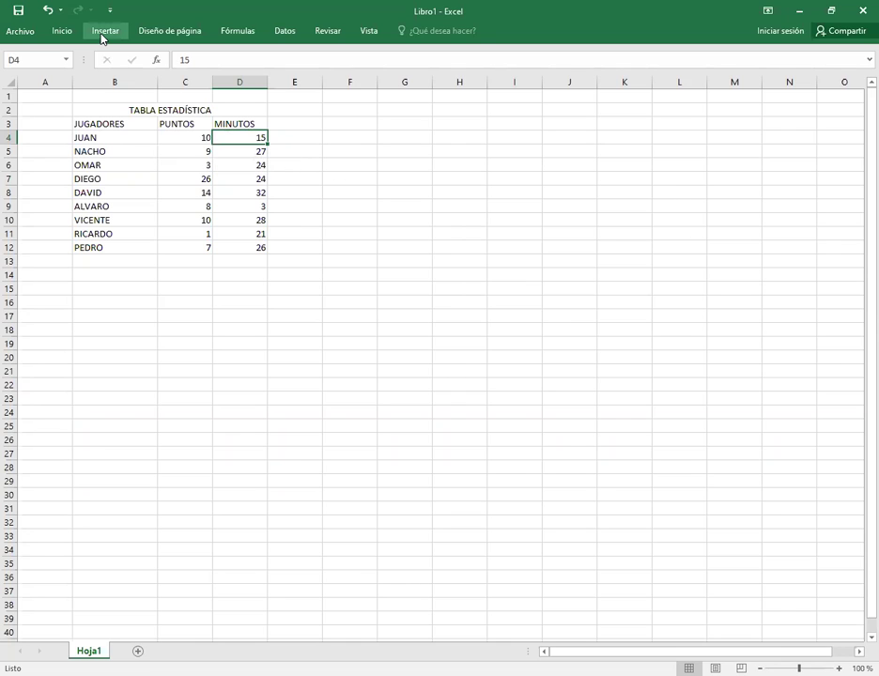
Step: Set the font size of the whole table, B2:D12, to 26
left_click_drag(150, 112, 155, 249)
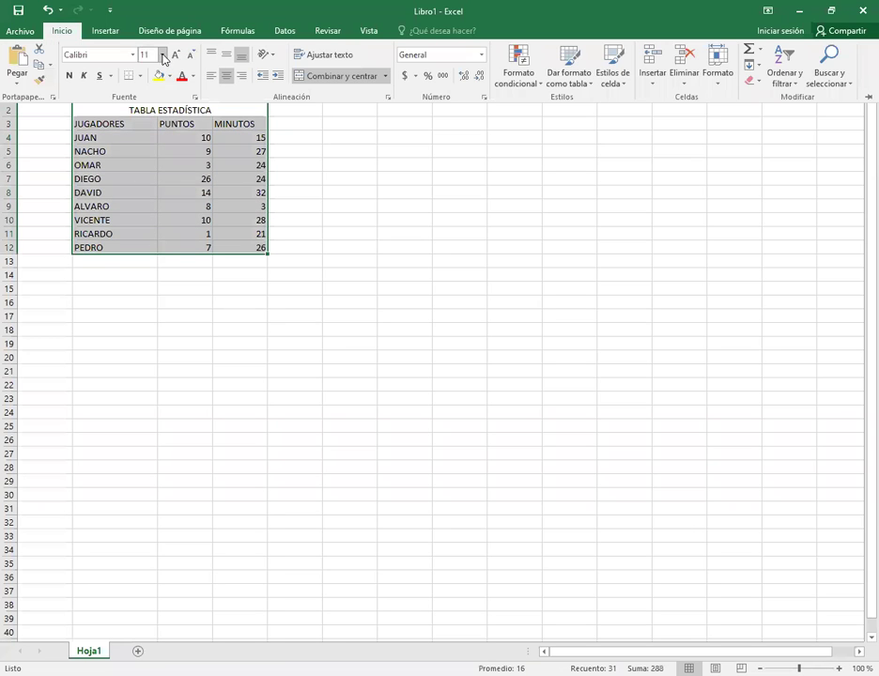
left_click(162, 55)
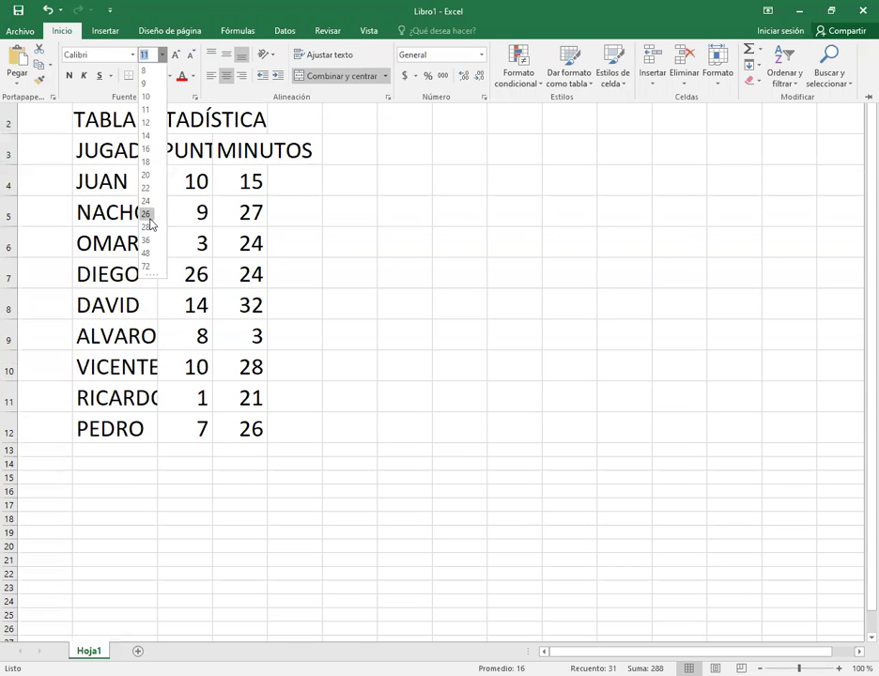
left_click(174, 120)
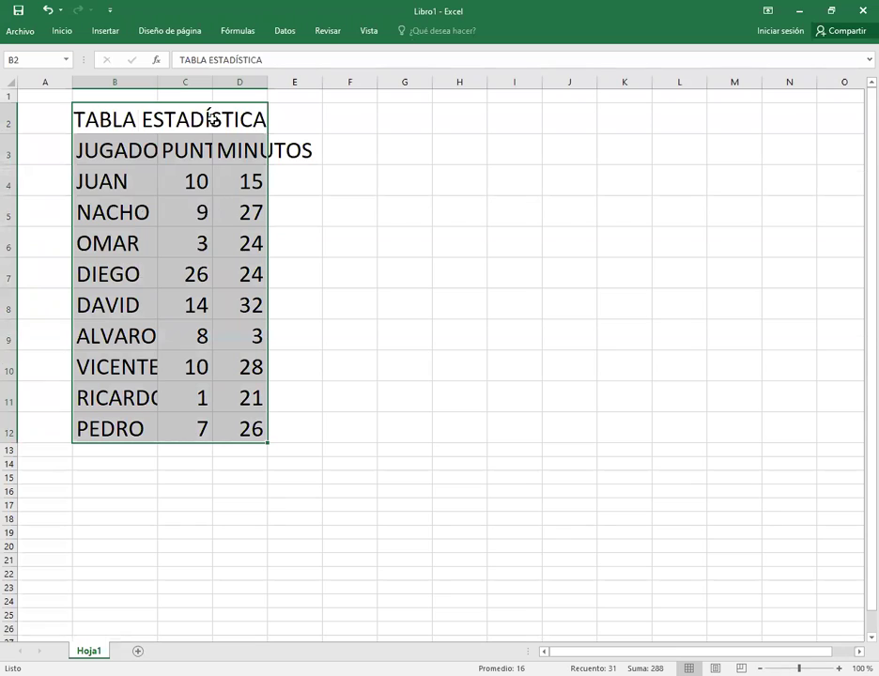
Step: Fit the widths of columns B, C and D to their contents
double_click(157, 83)
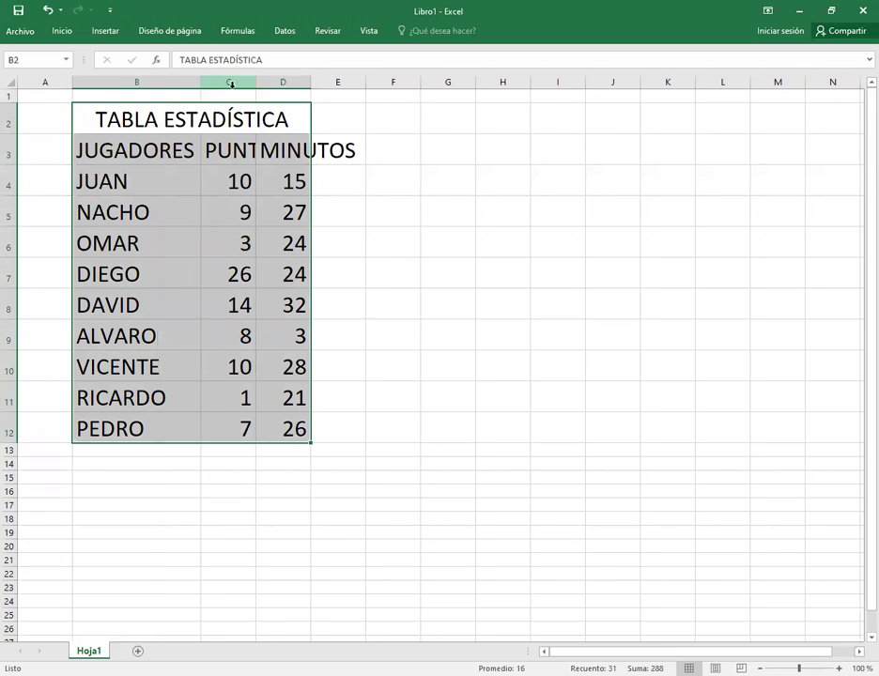
double_click(255, 86)
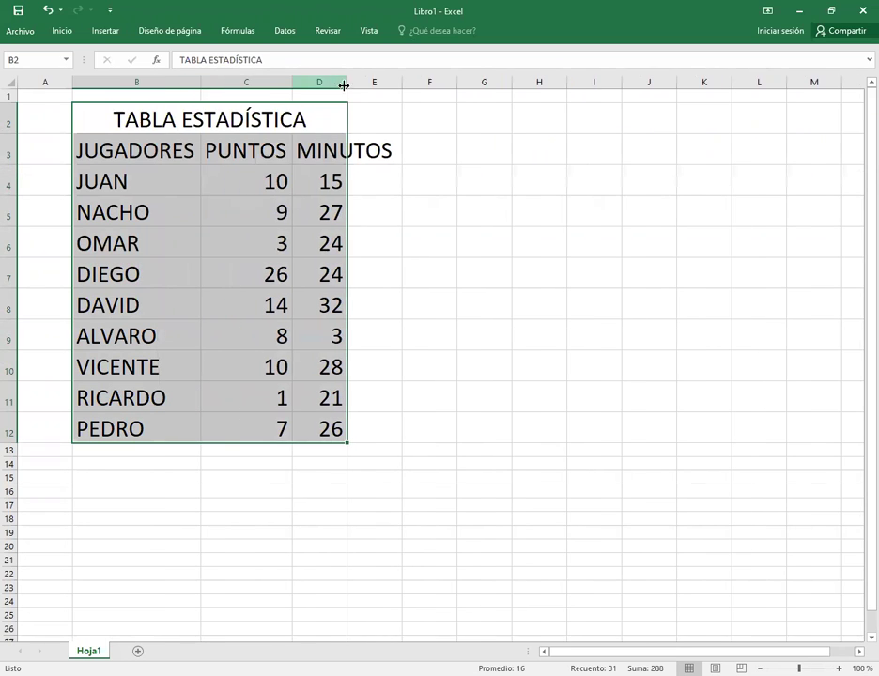
double_click(347, 83)
left_click(206, 208)
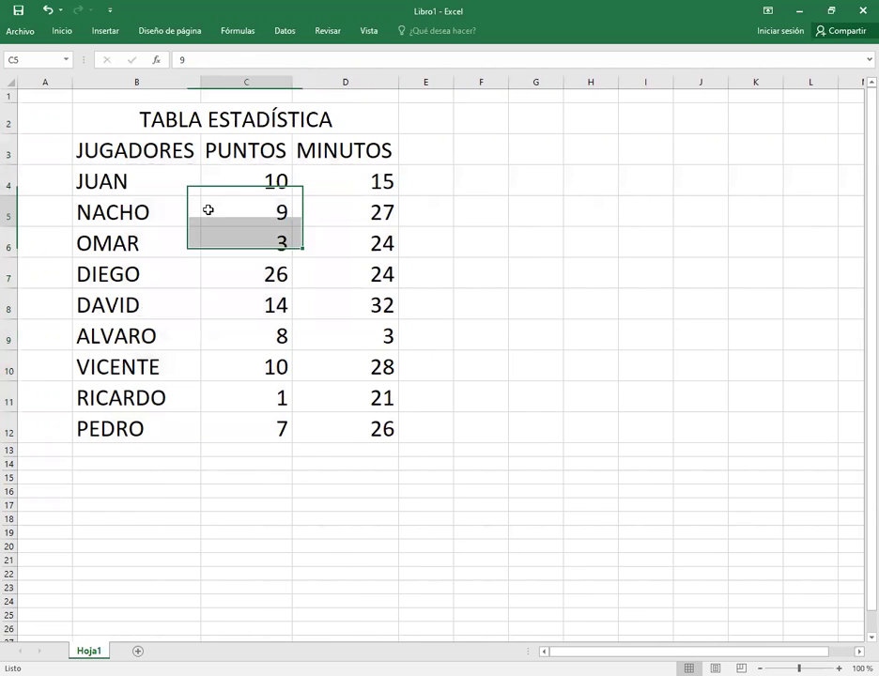
Step: Fill the entire worksheet with white
left_click(10, 82)
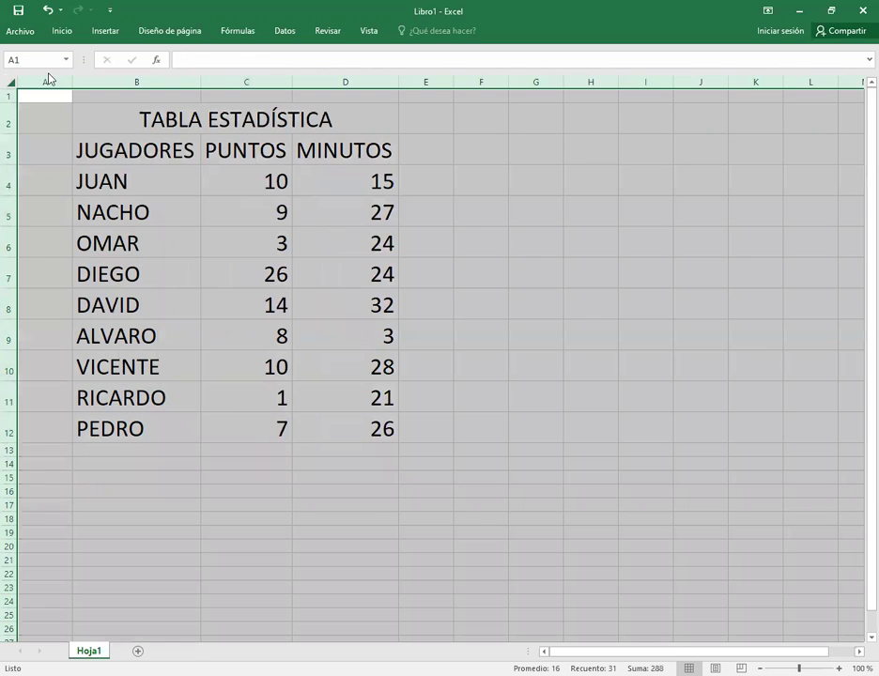
left_click(62, 31)
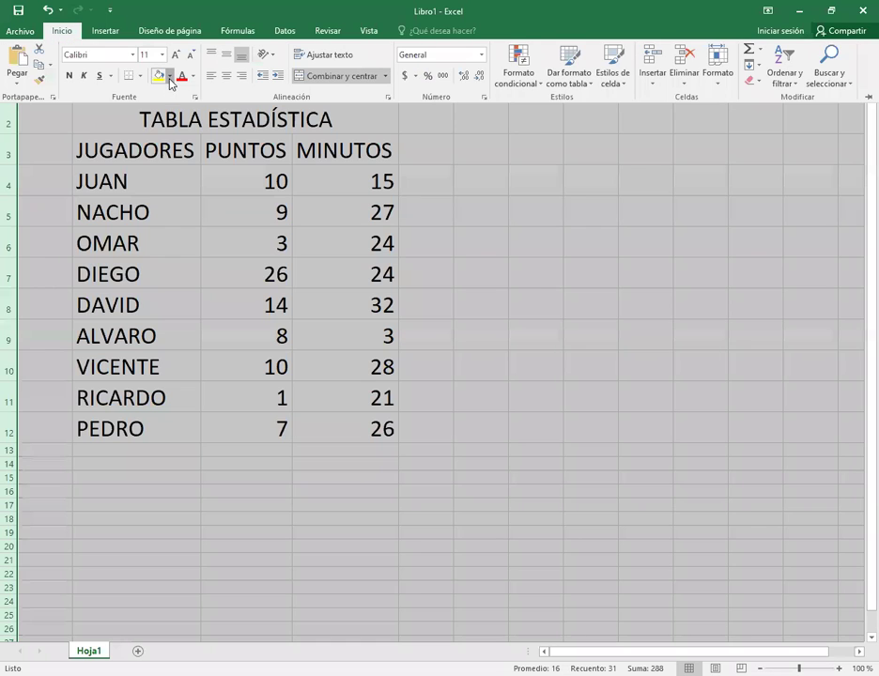
left_click(169, 76)
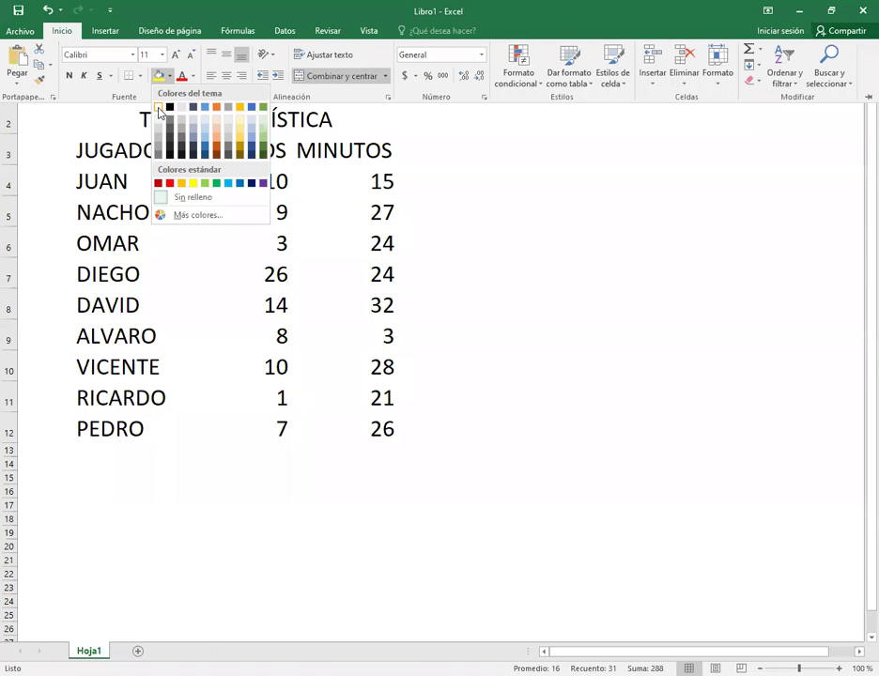
left_click(159, 123)
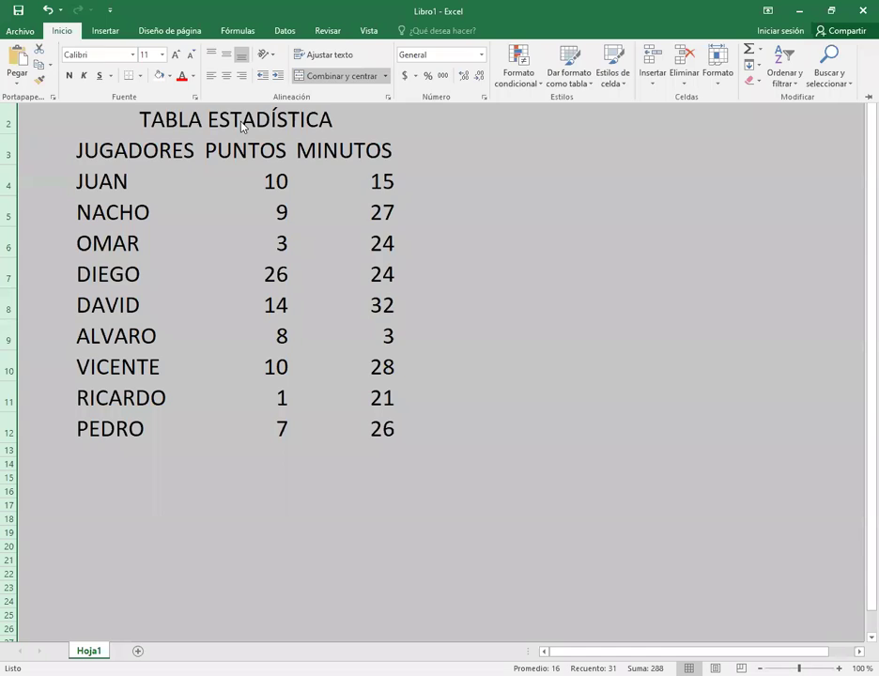
Step: Make the "ADÍSTICA" part of the title TABLA ESTADÍSTICA bold
left_click(242, 128)
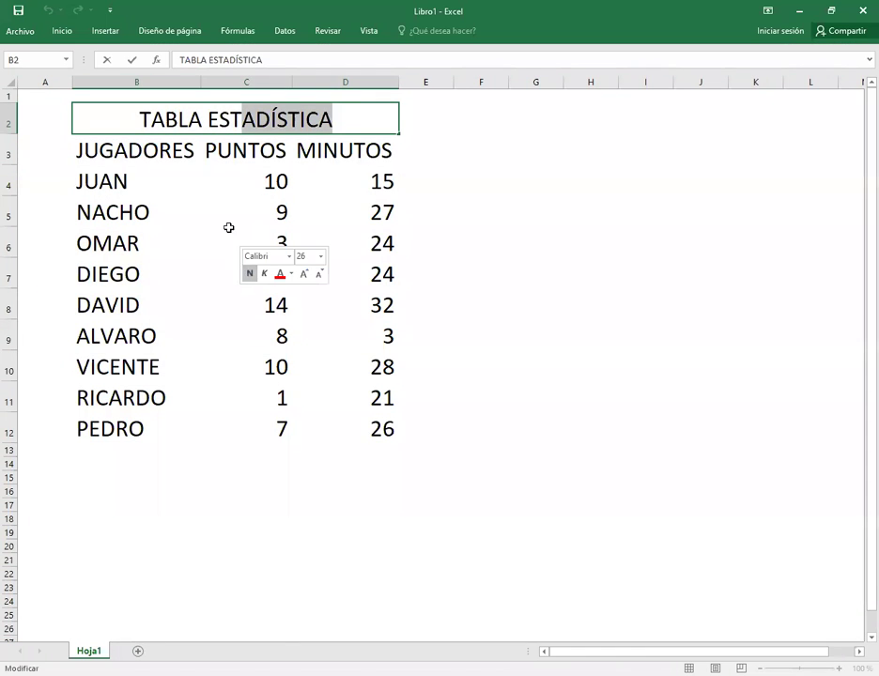
left_click(249, 272)
left_click(182, 177)
Step: Apply all borders and a thick outside border to the table B2:D12
left_click_drag(211, 120, 255, 431)
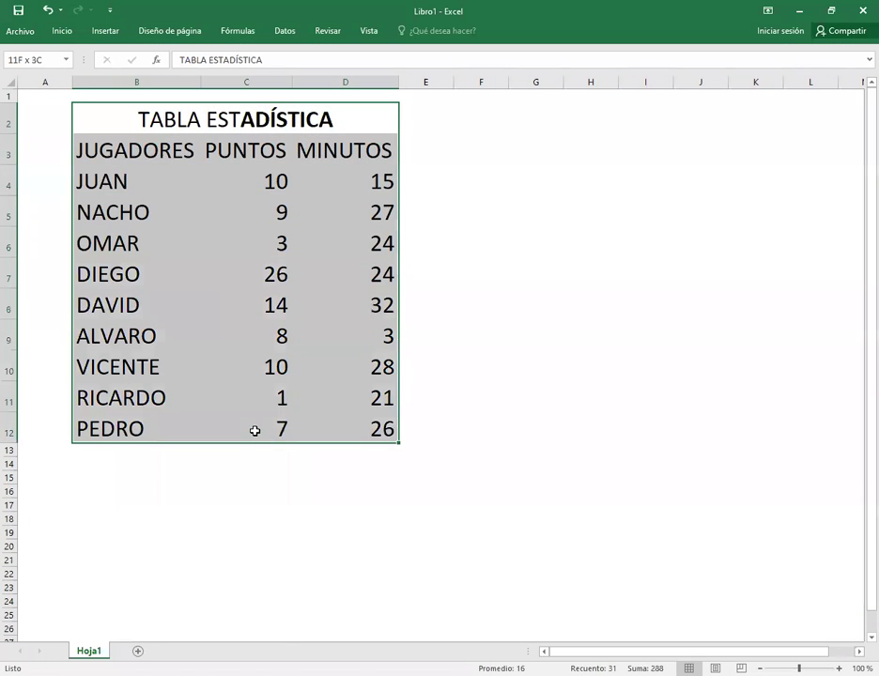
left_click(62, 31)
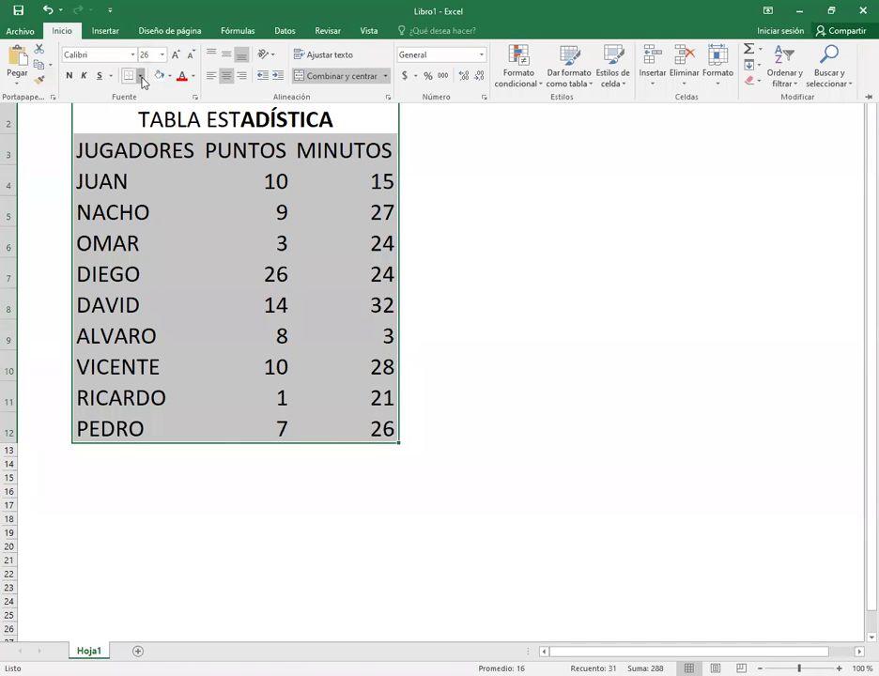
left_click(140, 75)
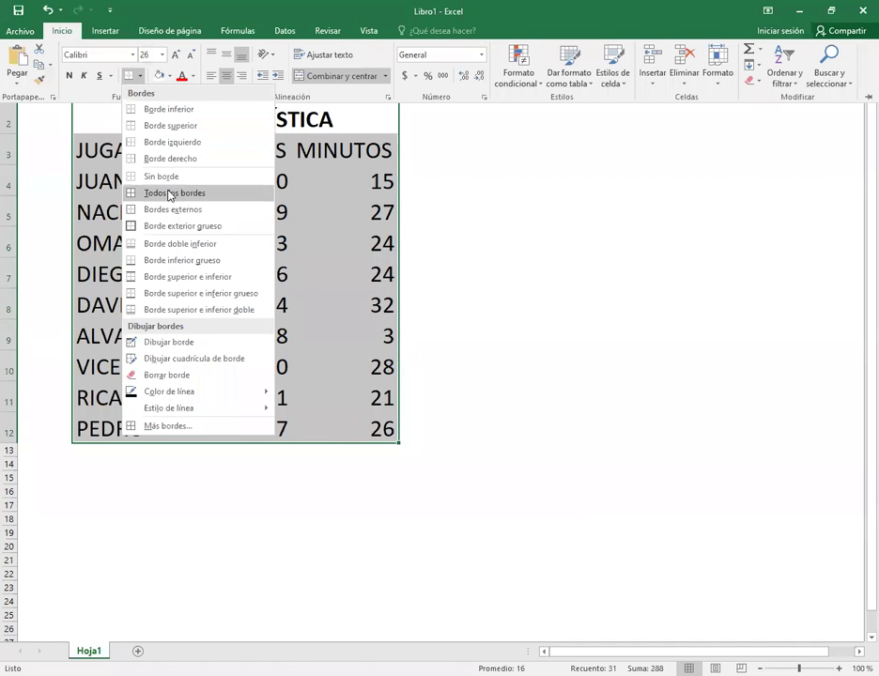
left_click(170, 194)
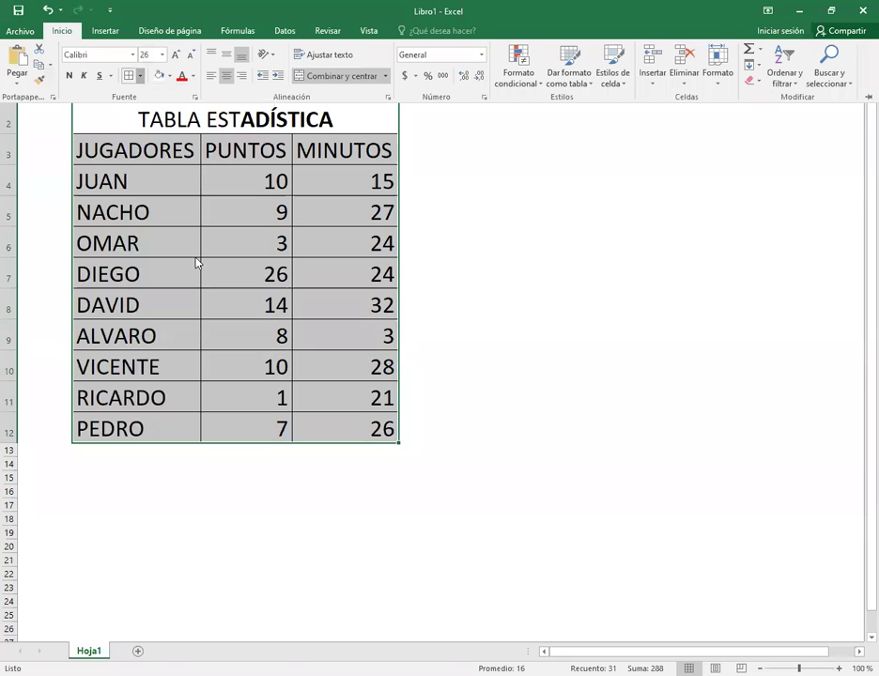
left_click(140, 75)
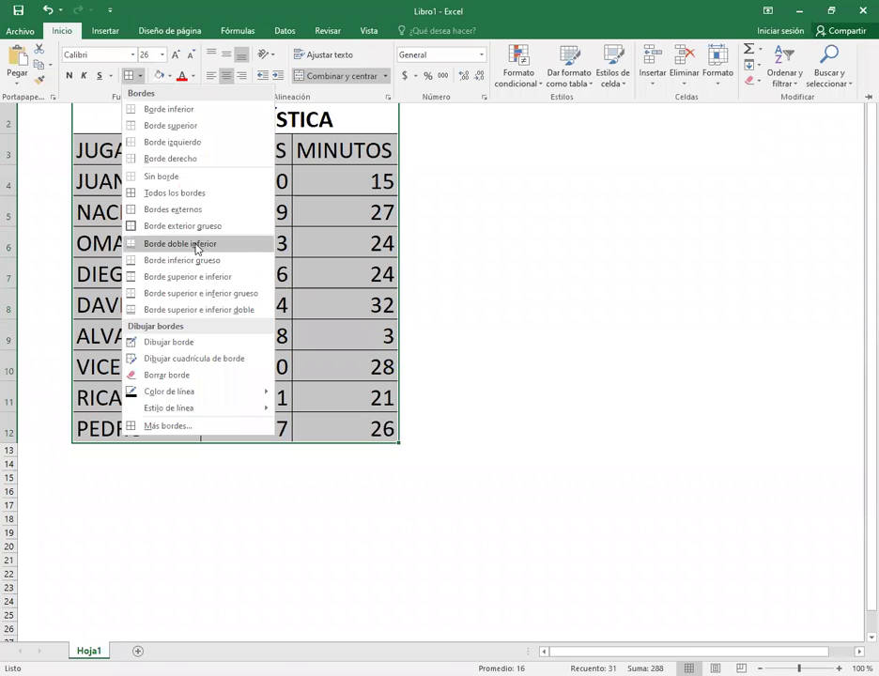
left_click(486, 218)
left_click(485, 212)
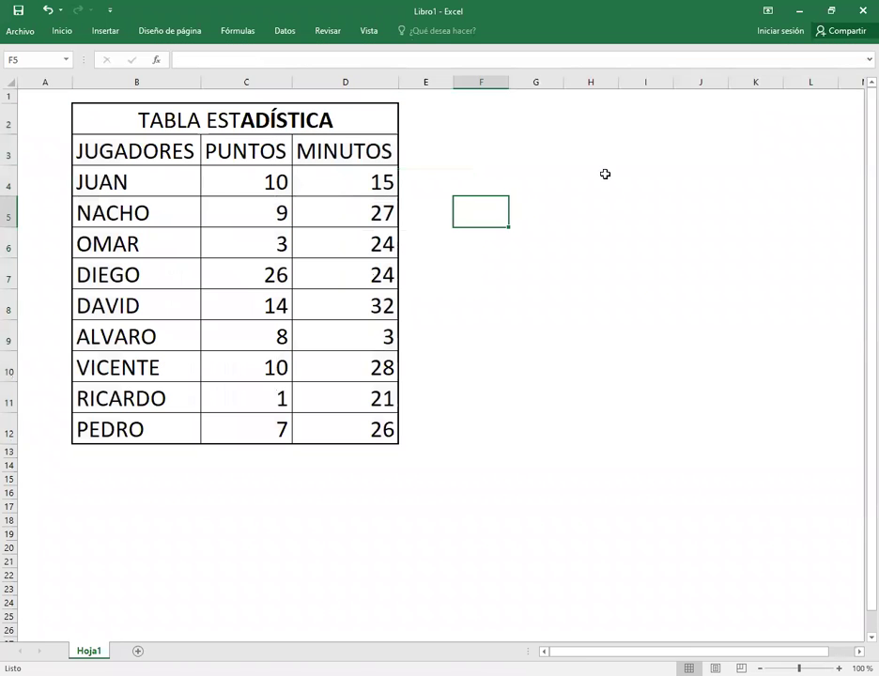
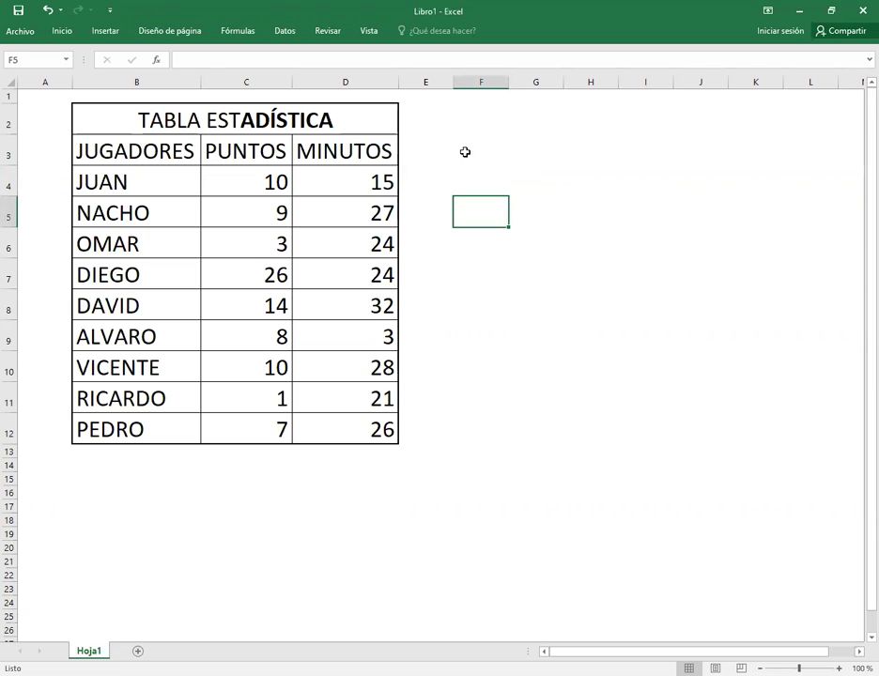
Step: Turn off the collapsed ribbon setting so the ribbon commands stay displayed
right_click(92, 10)
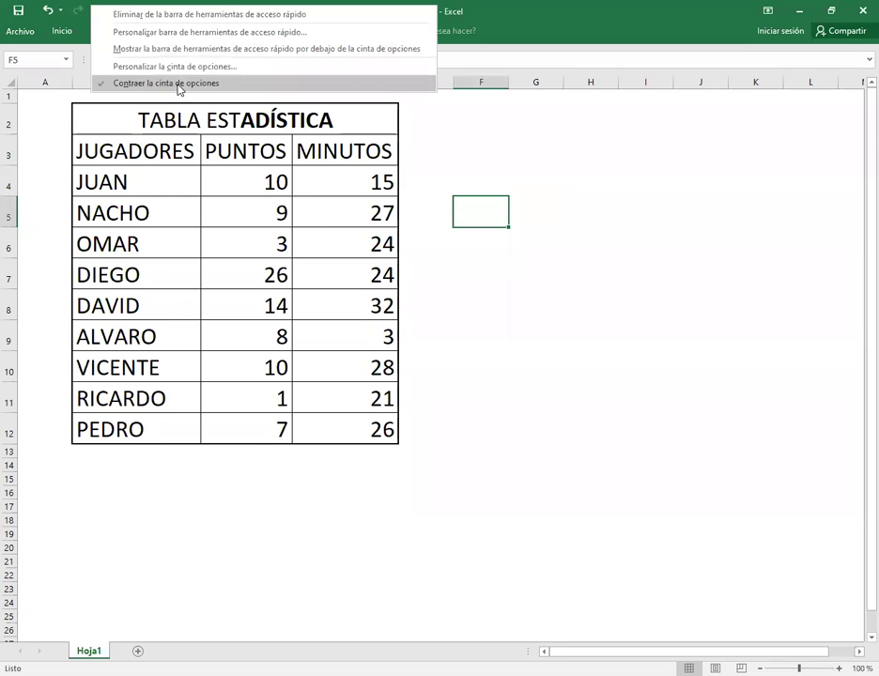
left_click(178, 84)
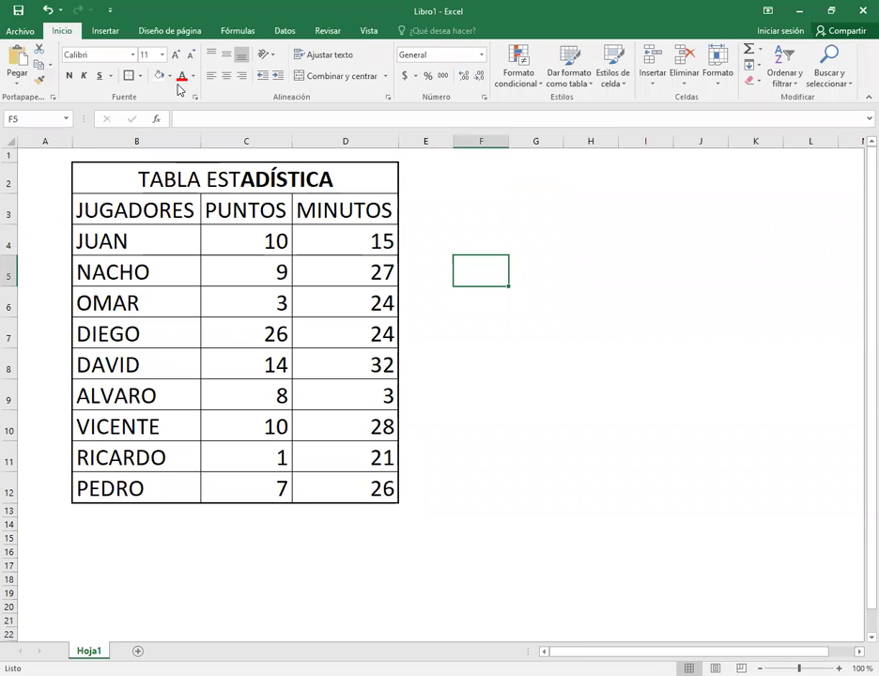
left_click(565, 222)
Step: Insert the recommended clustered column chart (Columna agrupada) from the table data in B3:D12
left_click(143, 175)
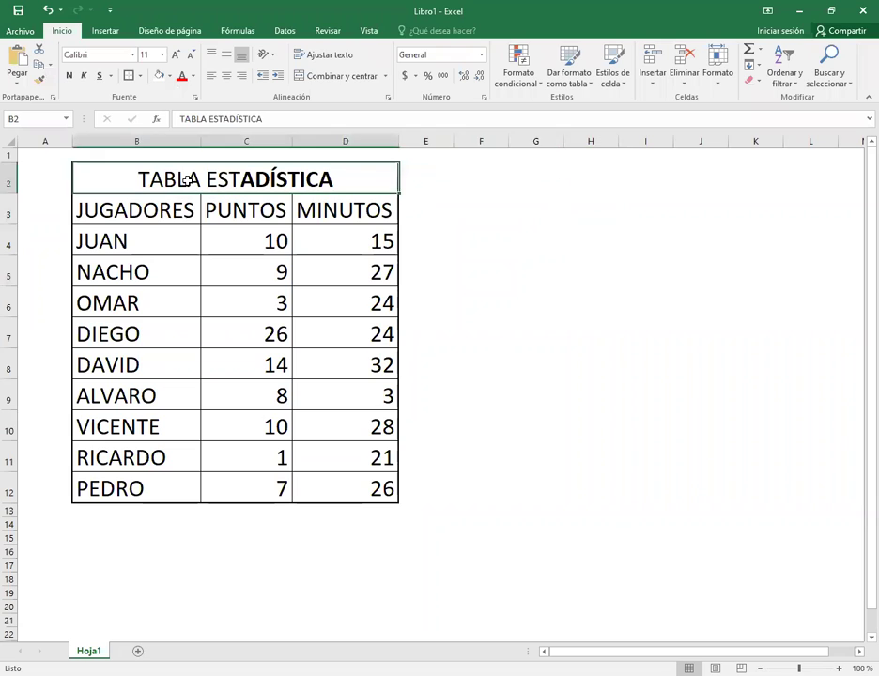
left_click(194, 210)
left_click_drag(194, 210, 337, 491)
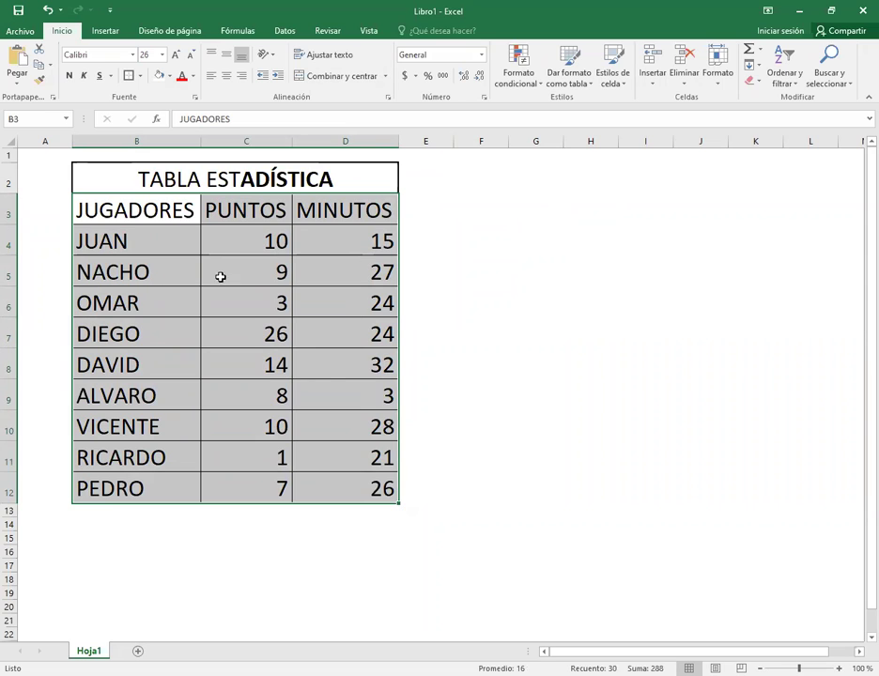
left_click(106, 31)
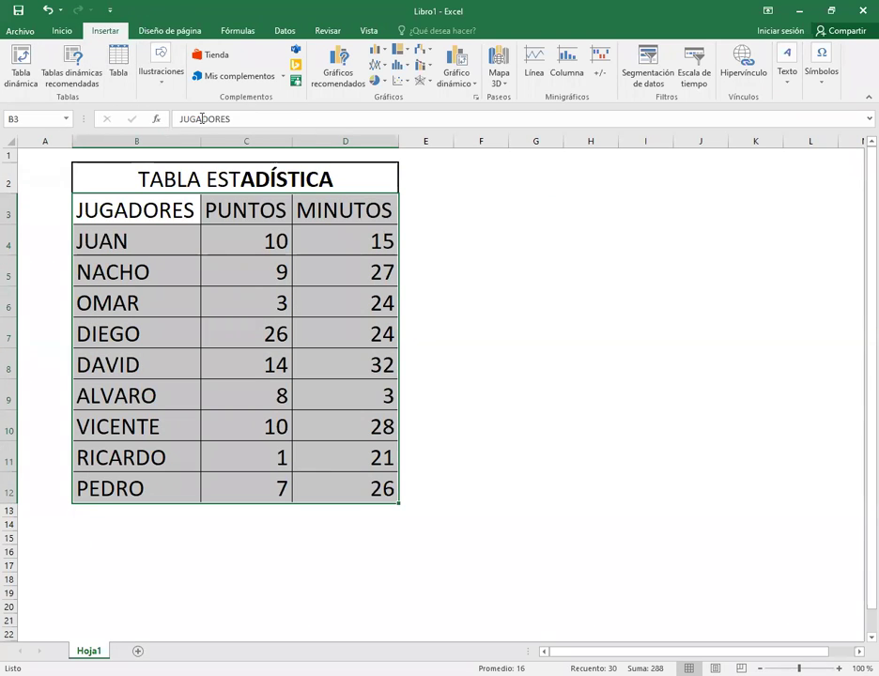
left_click(475, 97)
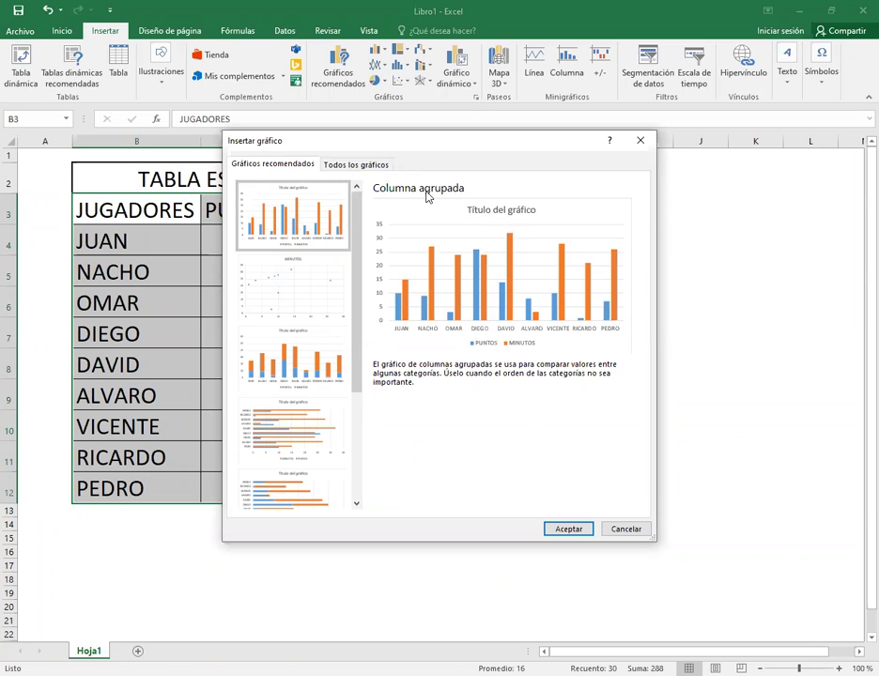
left_click(583, 532)
Step: Move the inserted column chart clear of the table data into the empty cells beside it
left_click_drag(395, 322, 418, 318)
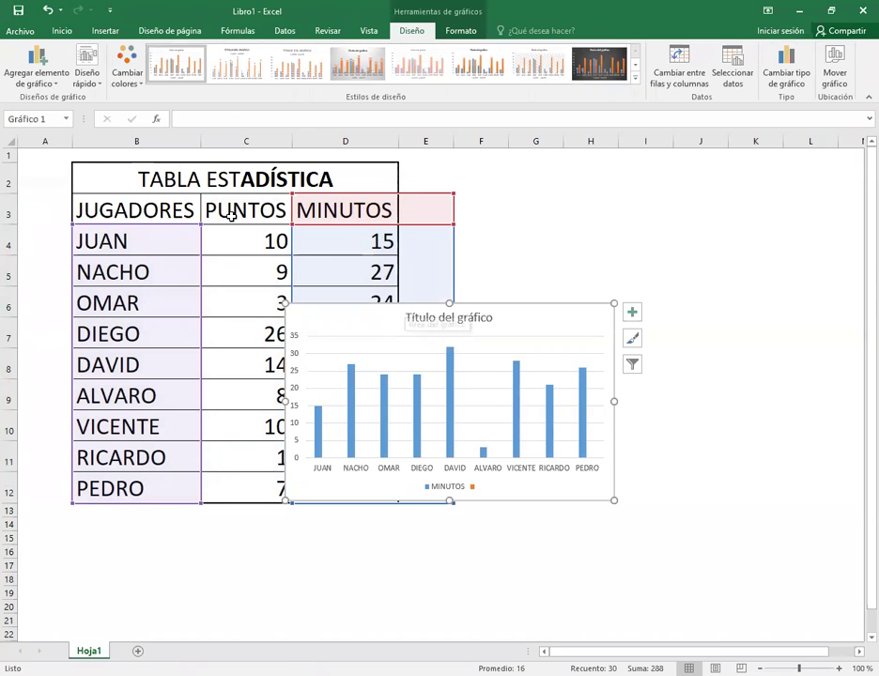
key("Escape")
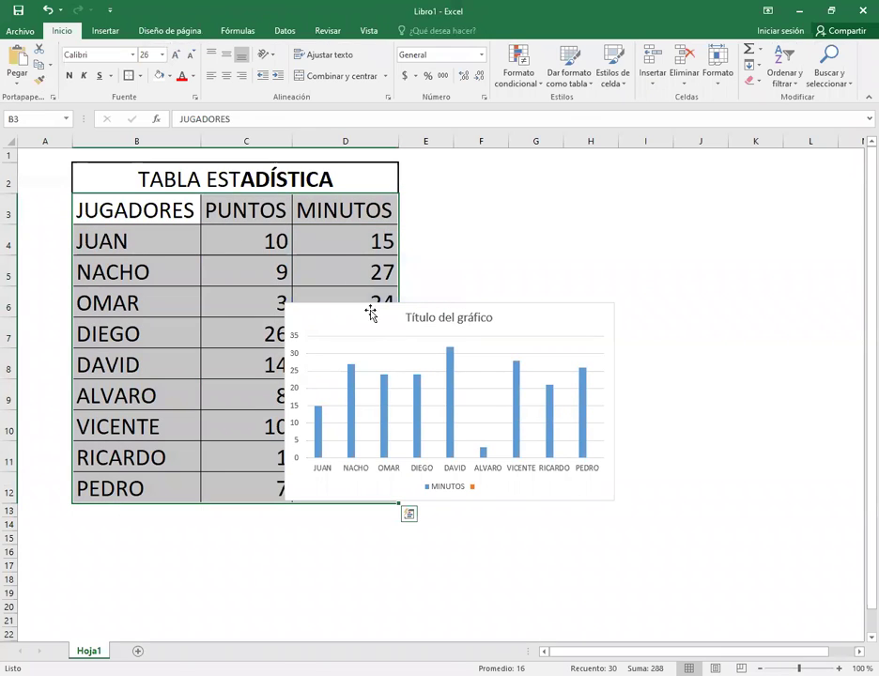
left_click_drag(375, 316, 548, 207)
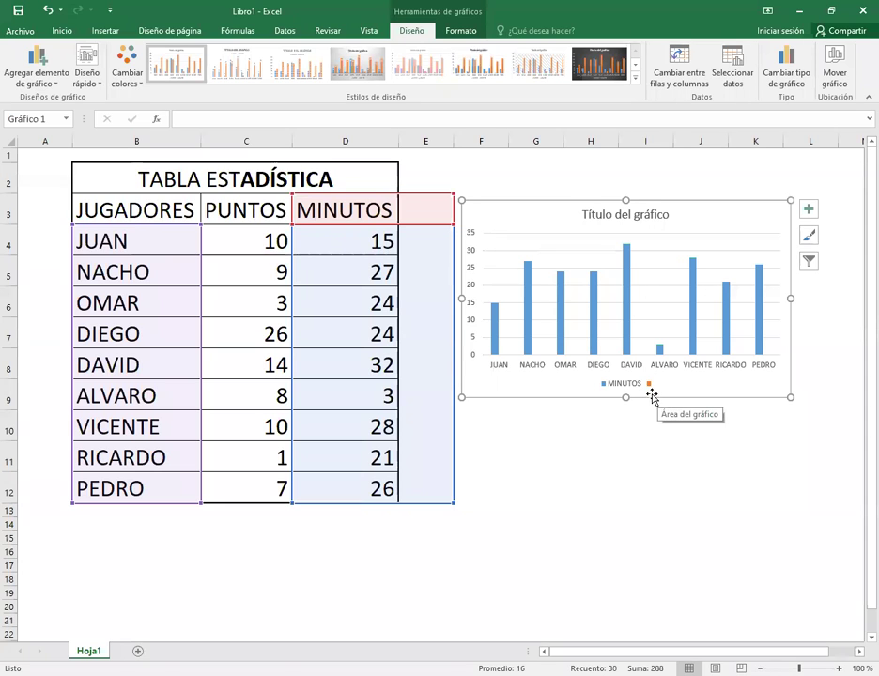
Step: Delete the column chart that plots only the MINUTOS series
left_click_drag(410, 208, 350, 213)
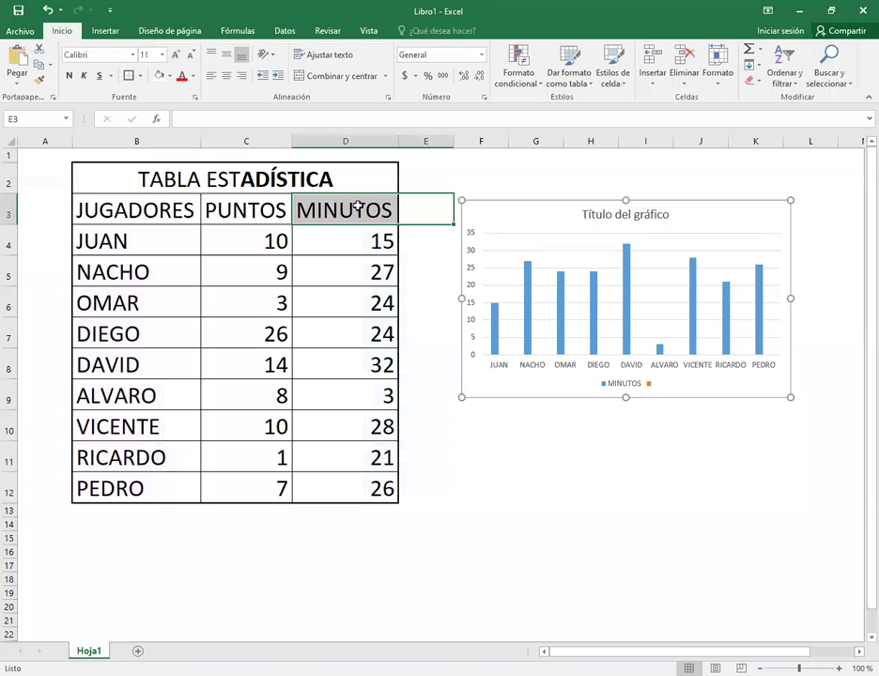
left_click_drag(247, 206, 322, 490)
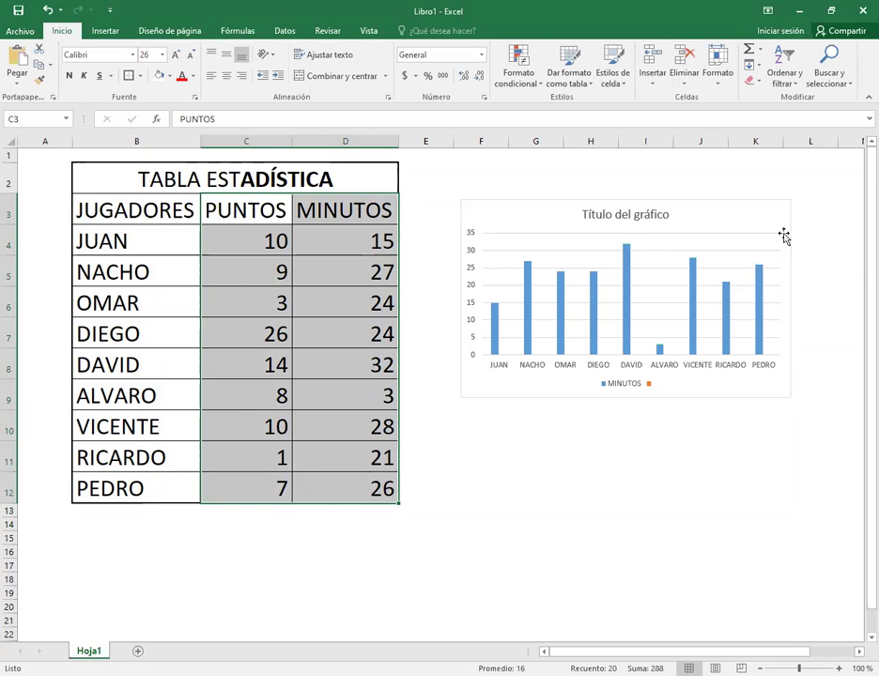
left_click(740, 202)
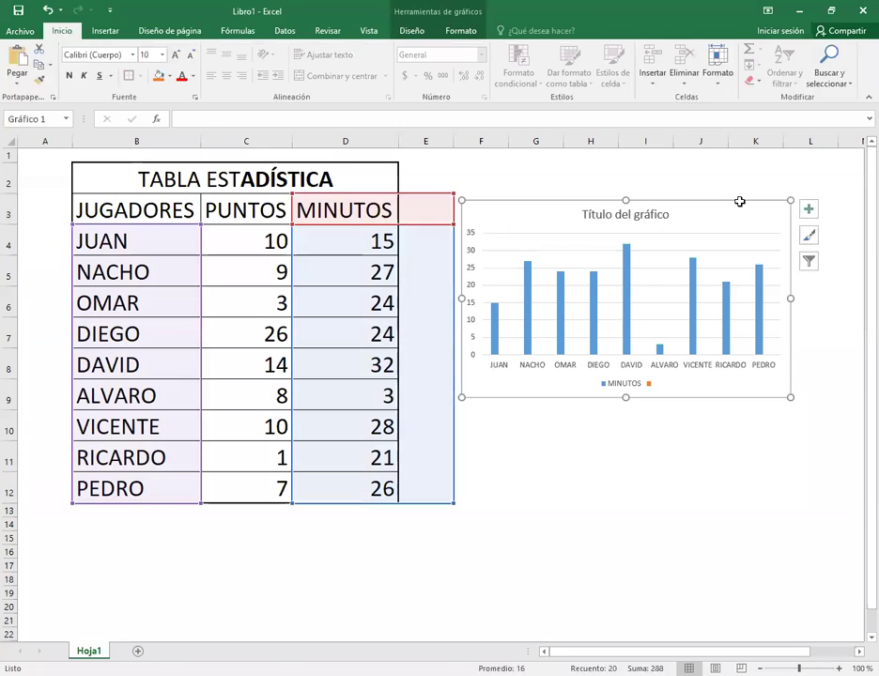
key("Delete")
Step: Insert a 2-D clustered column chart from the table data in B3:D12
left_click_drag(103, 211, 323, 488)
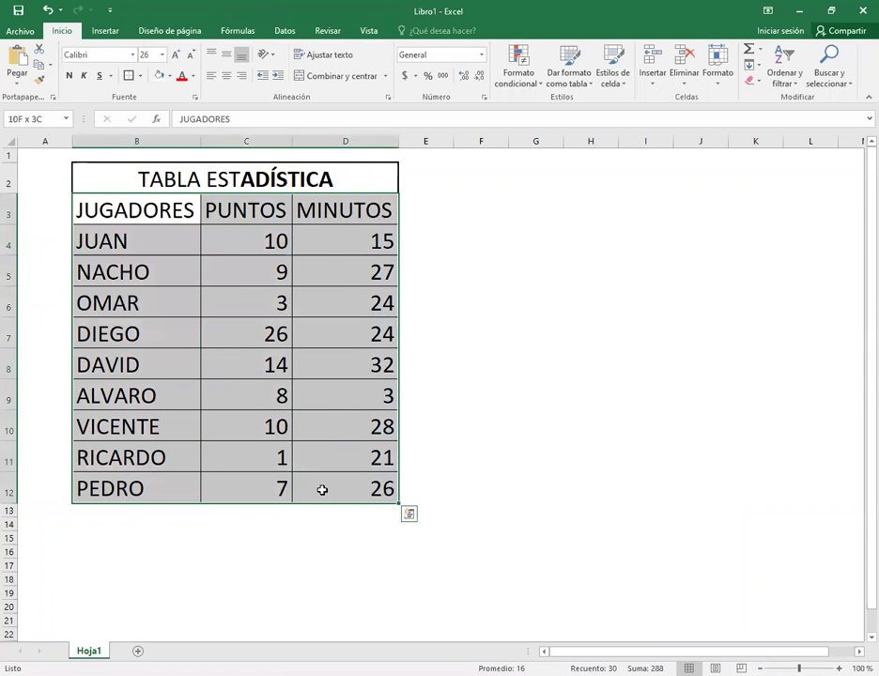
left_click(105, 31)
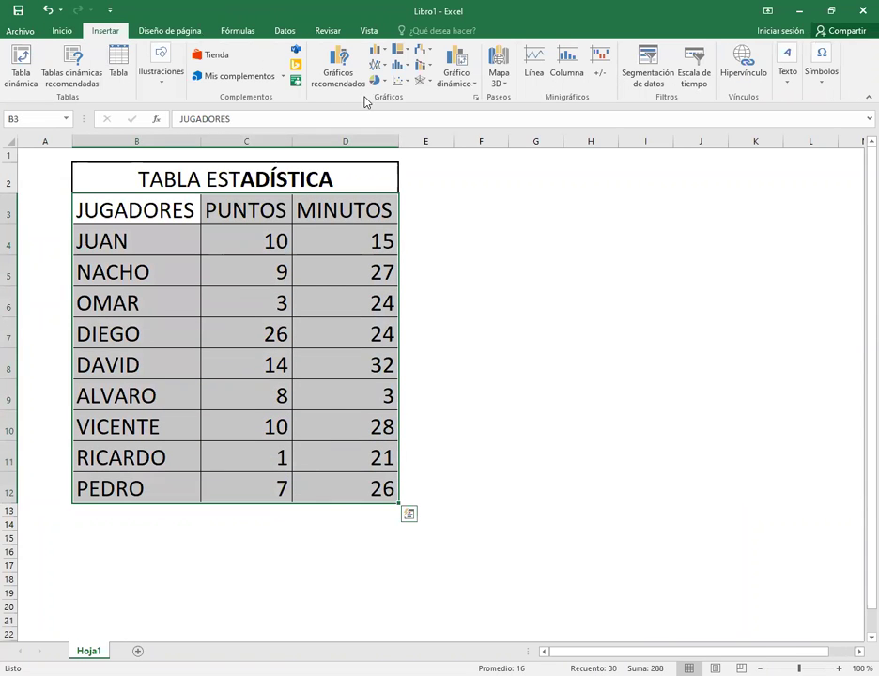
left_click(384, 54)
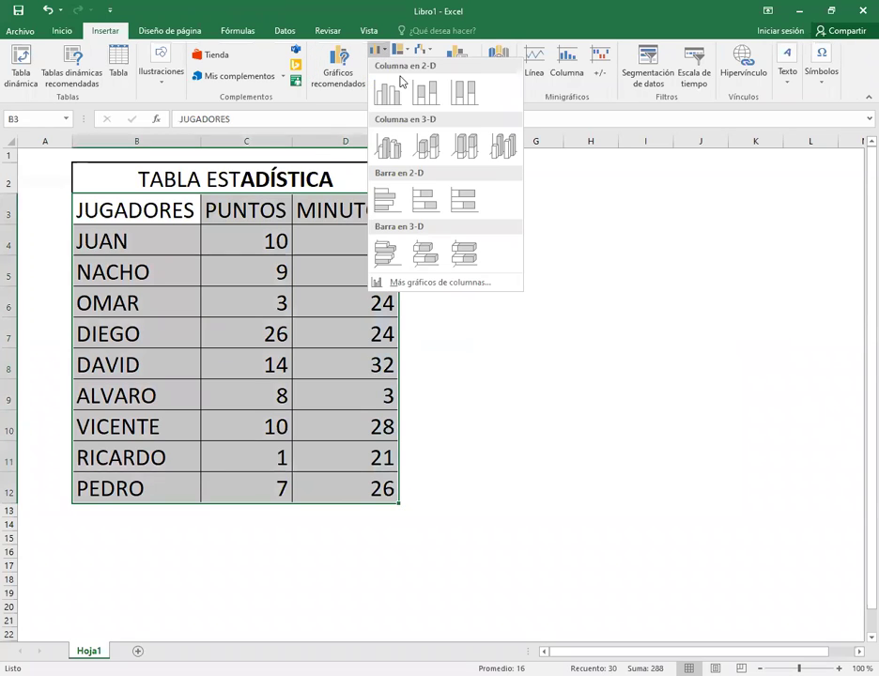
left_click(384, 91)
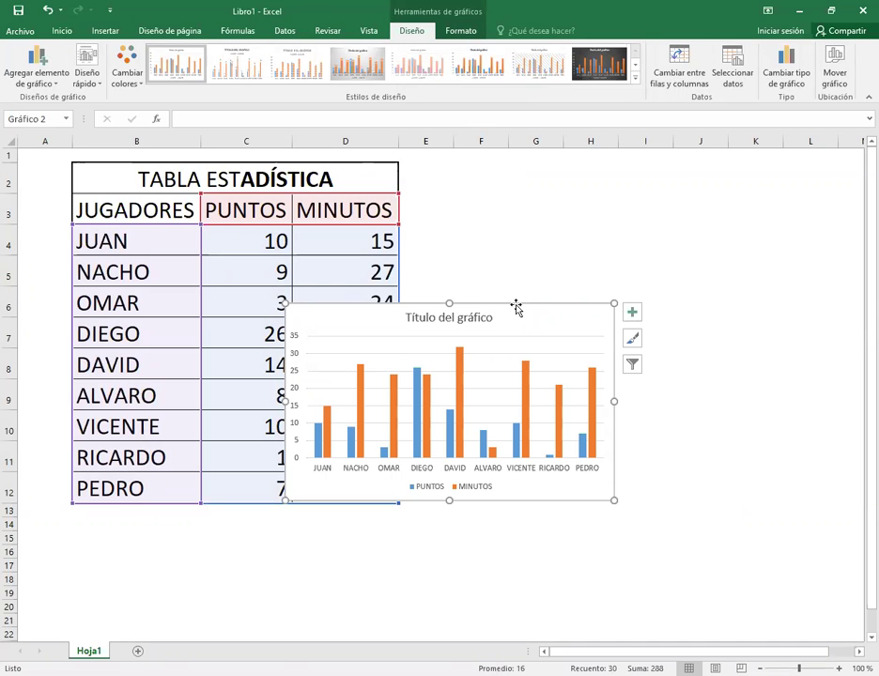
left_click(530, 576)
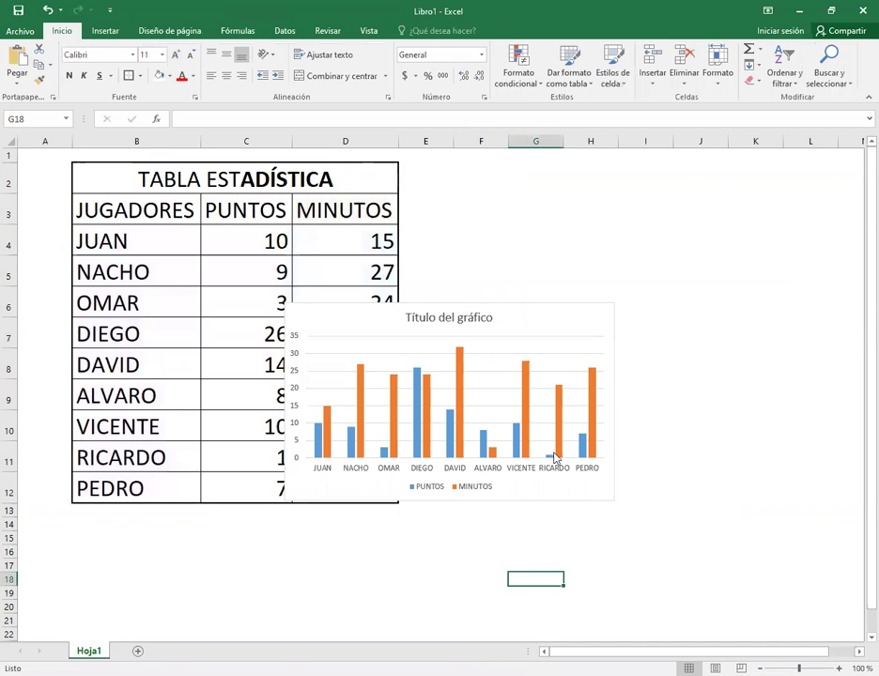
Step: Move the new column chart beside the table so it no longer covers the data, and deselect it
left_click(505, 317)
left_click_drag(512, 300, 652, 231)
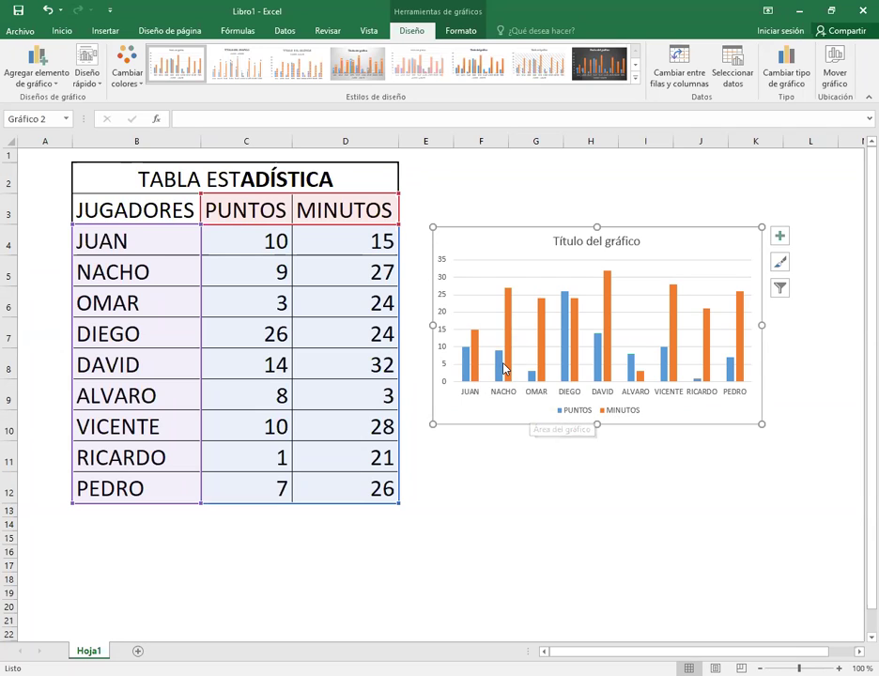
mouse_move(504, 371)
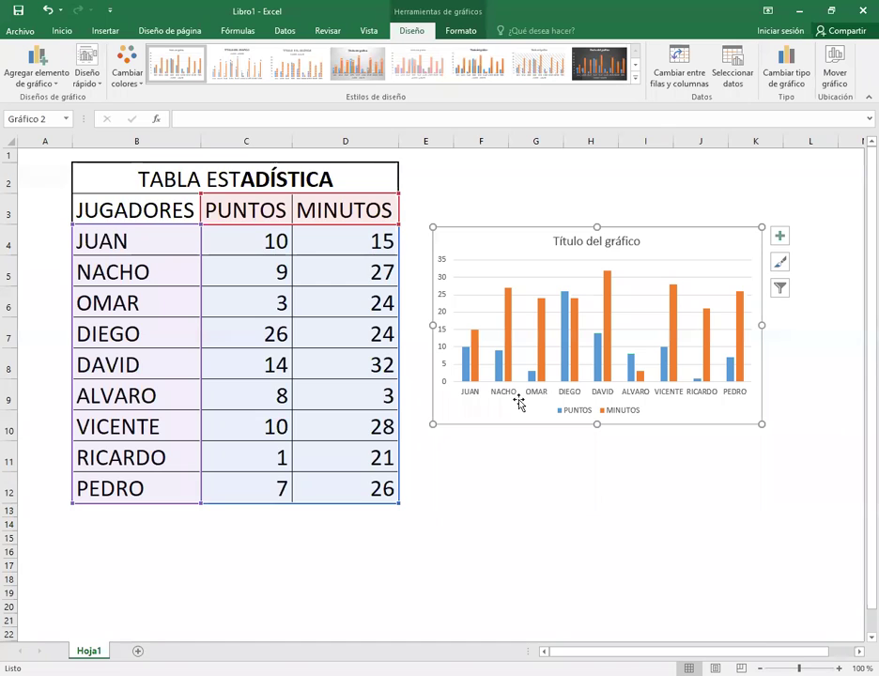
left_click(702, 525)
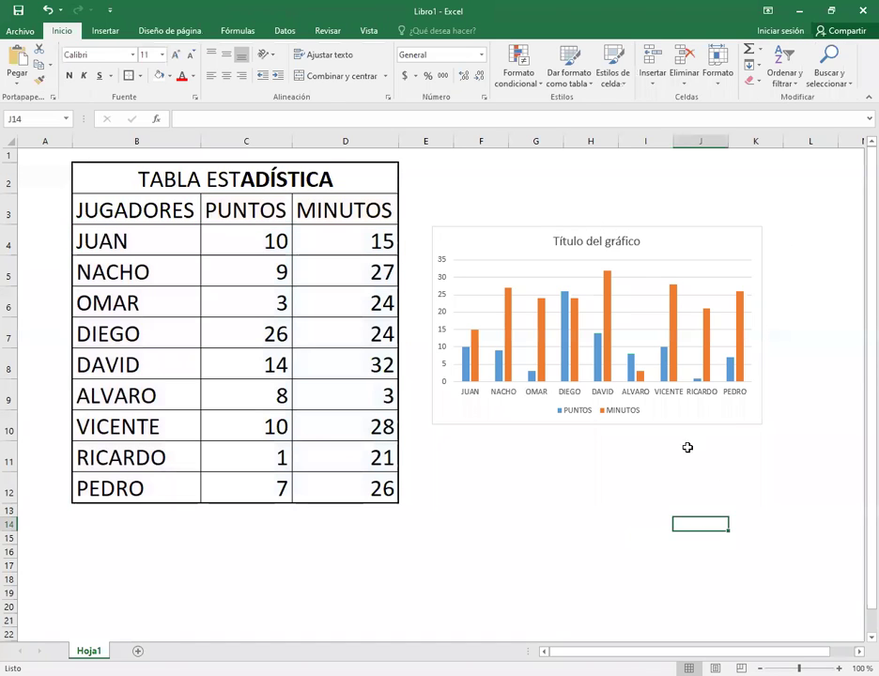
Step: Insert a 3-D pie chart from the table data in B3:D12
left_click_drag(104, 208, 350, 479)
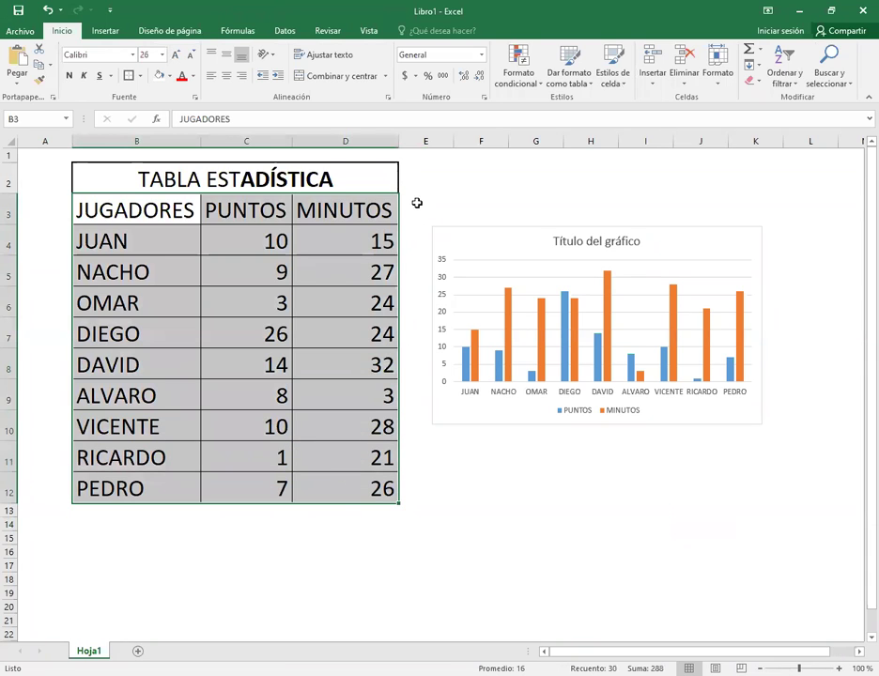
left_click(105, 30)
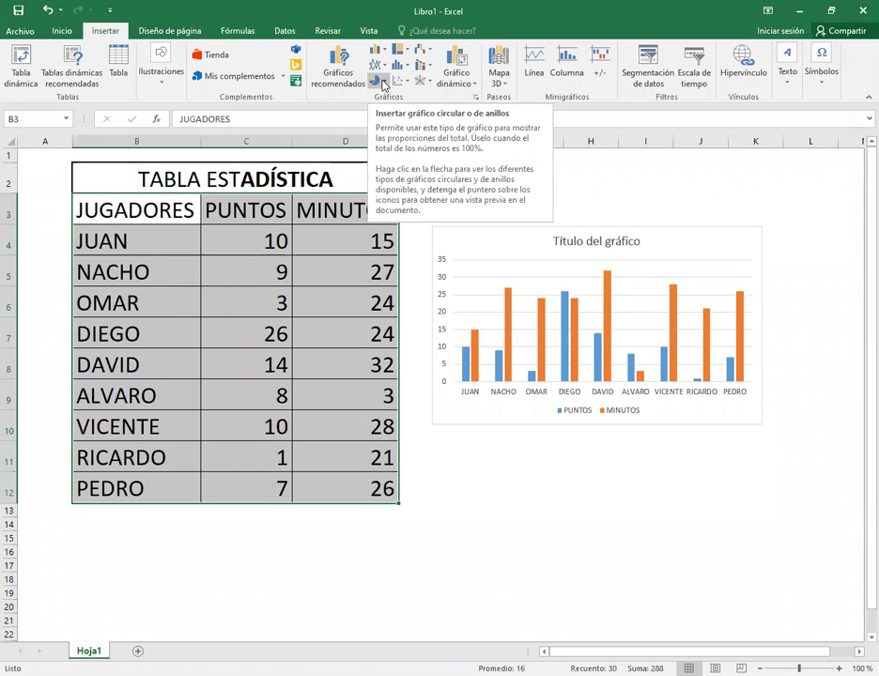
left_click(386, 85)
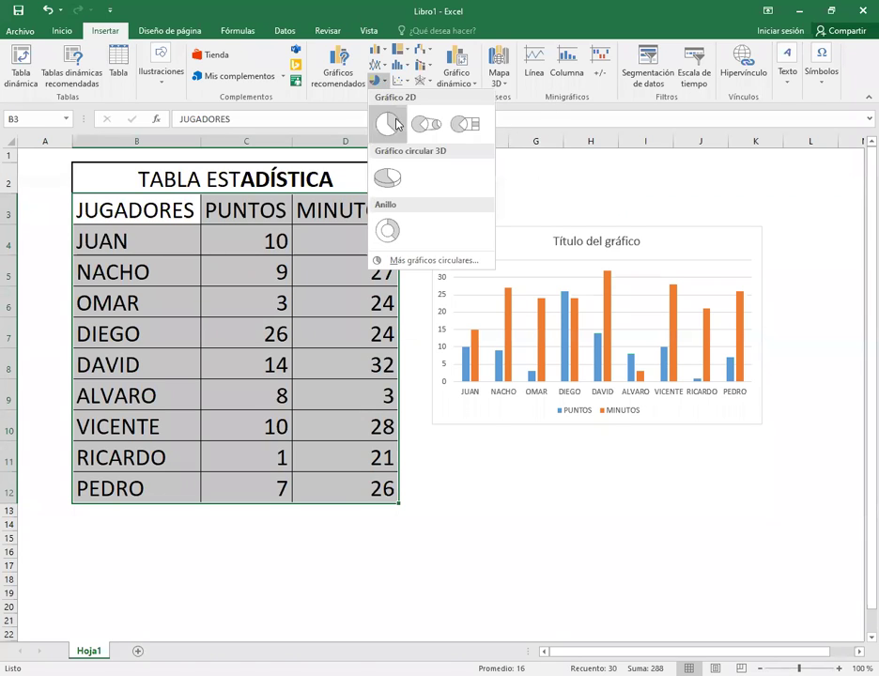
left_click(389, 178)
left_click(701, 536)
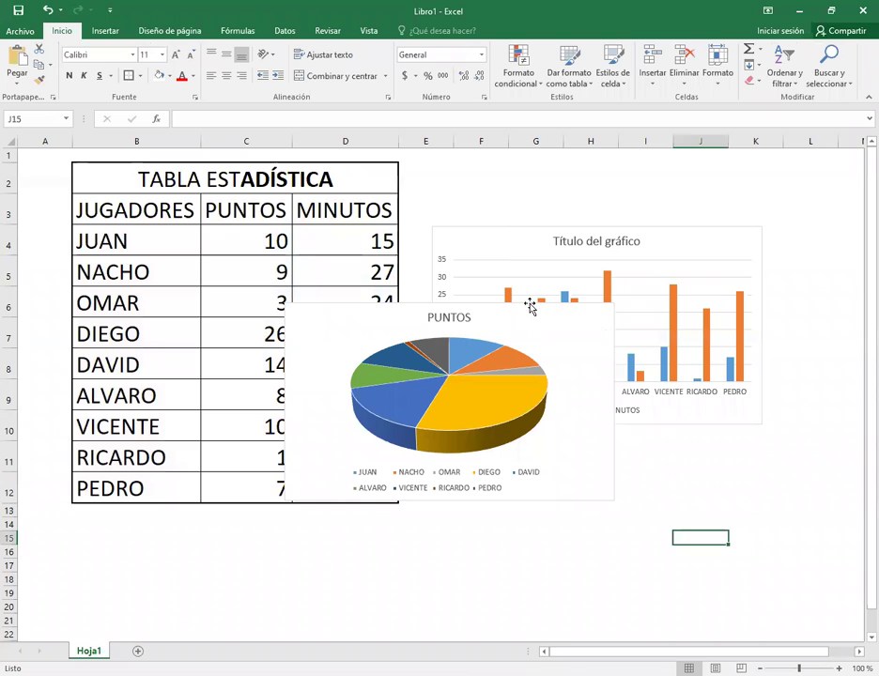
Step: Stack the charts beside the table, with the column chart starting near row 2 and the pie chart directly beneath it
left_click_drag(532, 310, 677, 427)
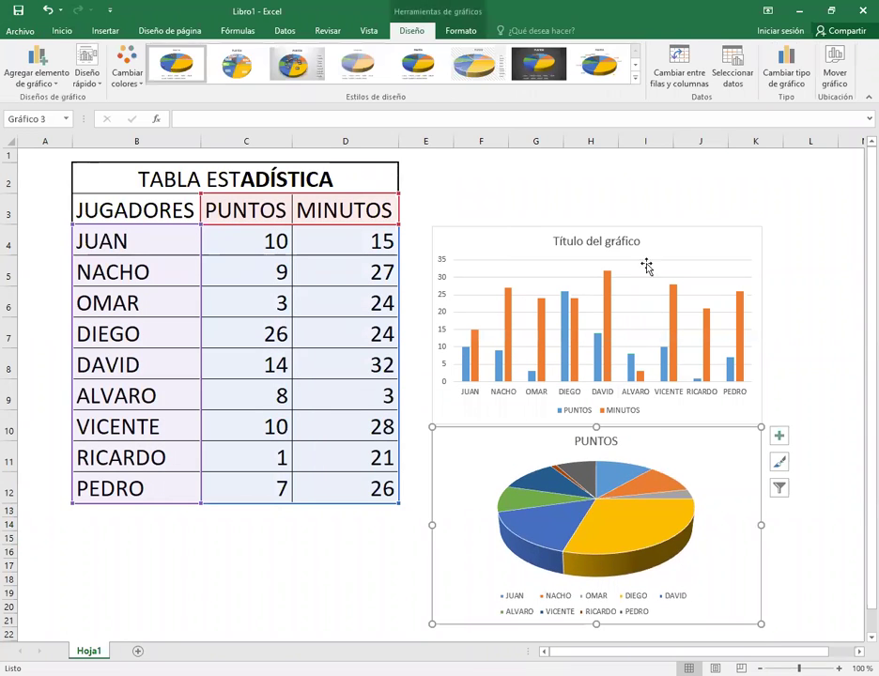
left_click(657, 229)
left_click_drag(658, 229, 667, 143)
left_click_drag(669, 230, 671, 160)
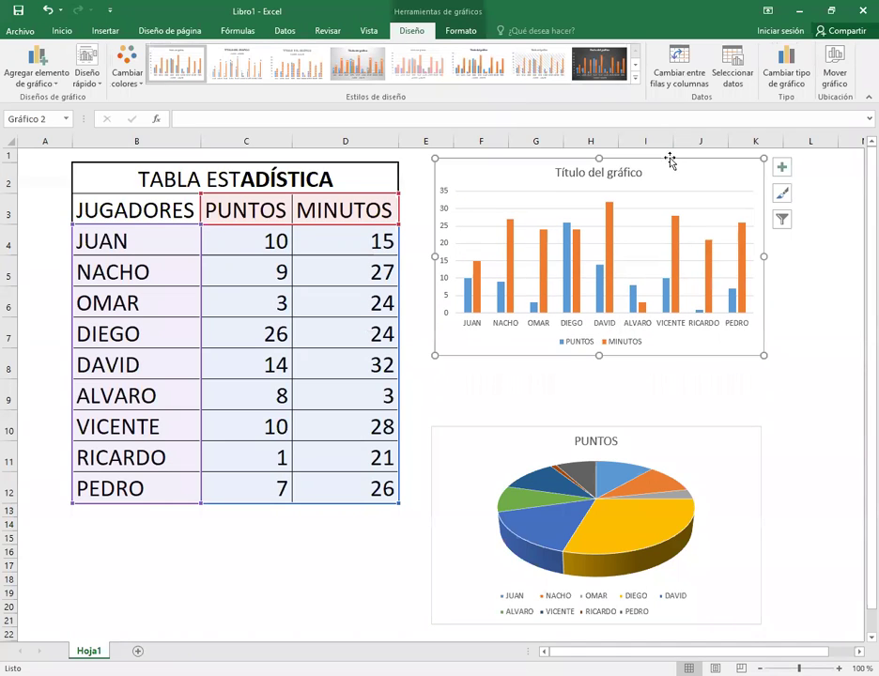
left_click(679, 429)
left_click_drag(679, 428, 679, 357)
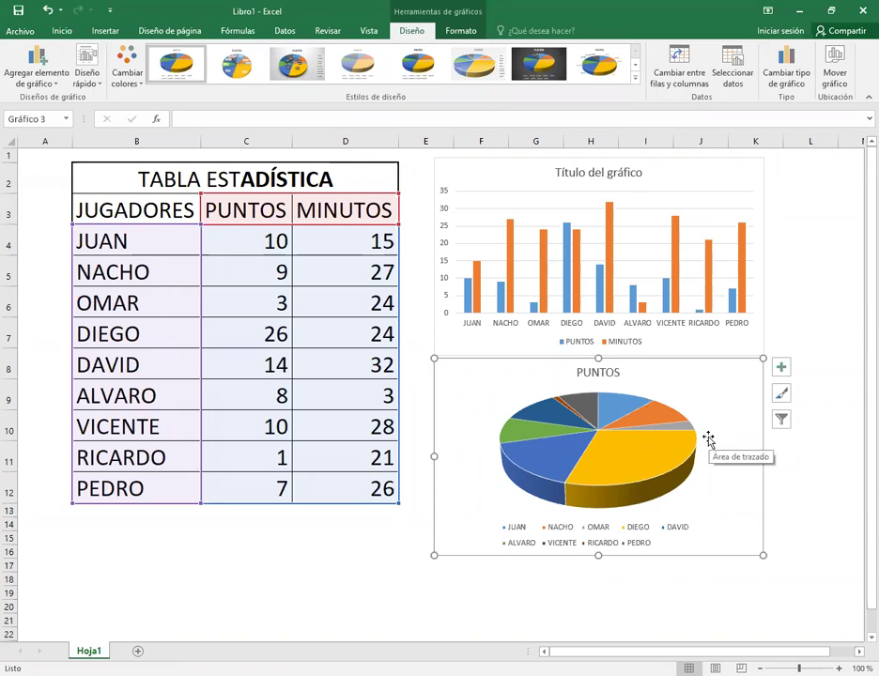
Step: Try several chart styles on the PUNTOS pie chart and apply Estilo 8
left_click(238, 62)
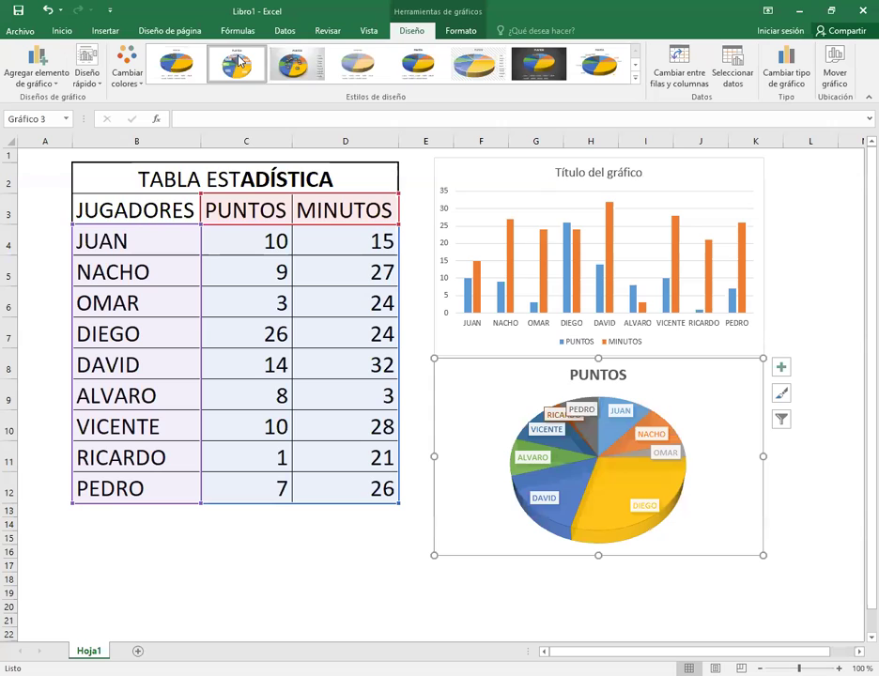
left_click(295, 63)
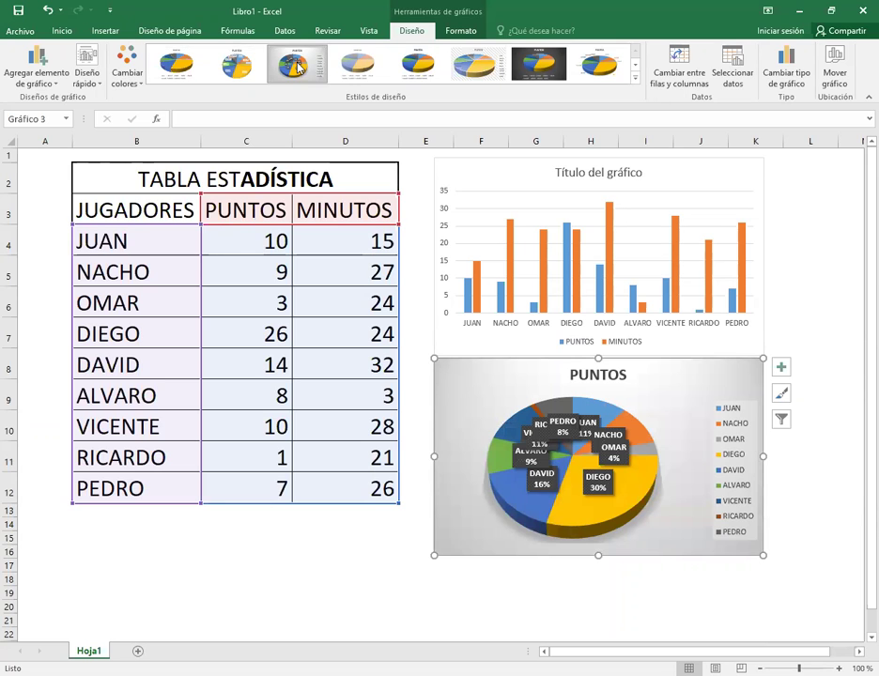
left_click(353, 74)
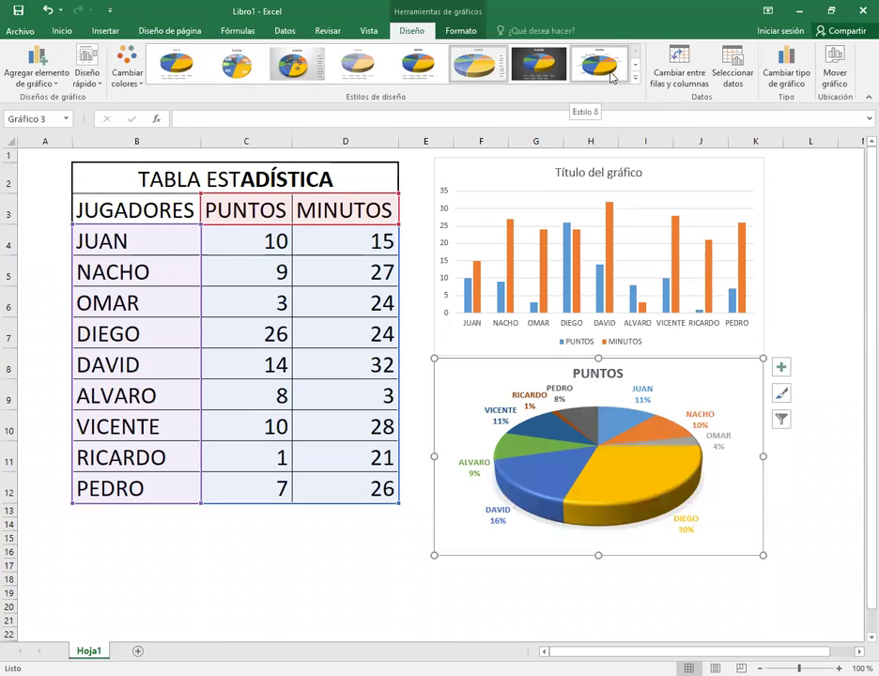
left_click(612, 77)
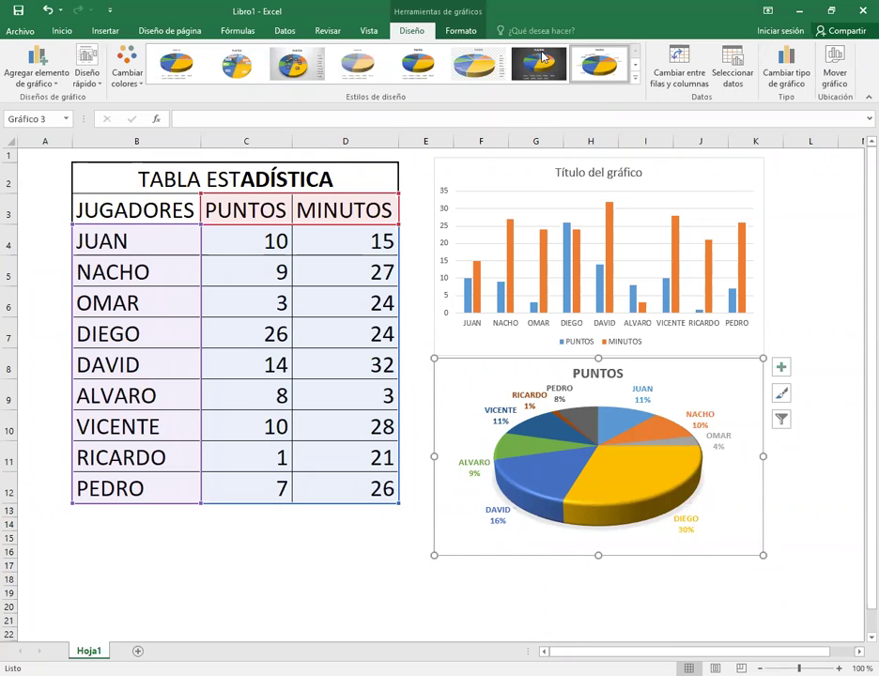
Step: Review the MINUTOS column D3:D12 against the PUNTOS pie chart and inspect the value of its VICENTE slice
left_click(348, 205)
left_click_drag(348, 231, 371, 481)
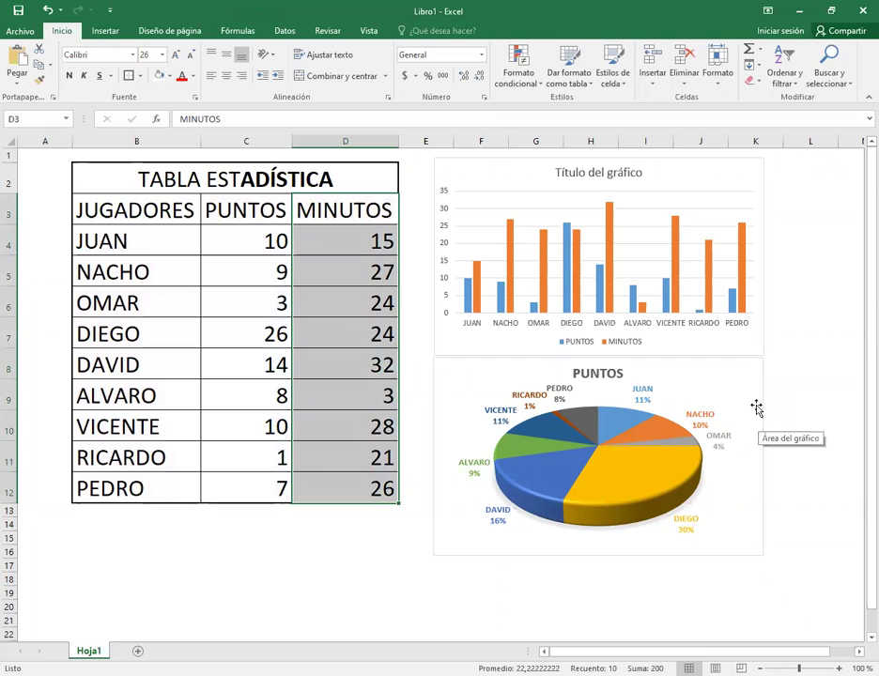
left_click(817, 384)
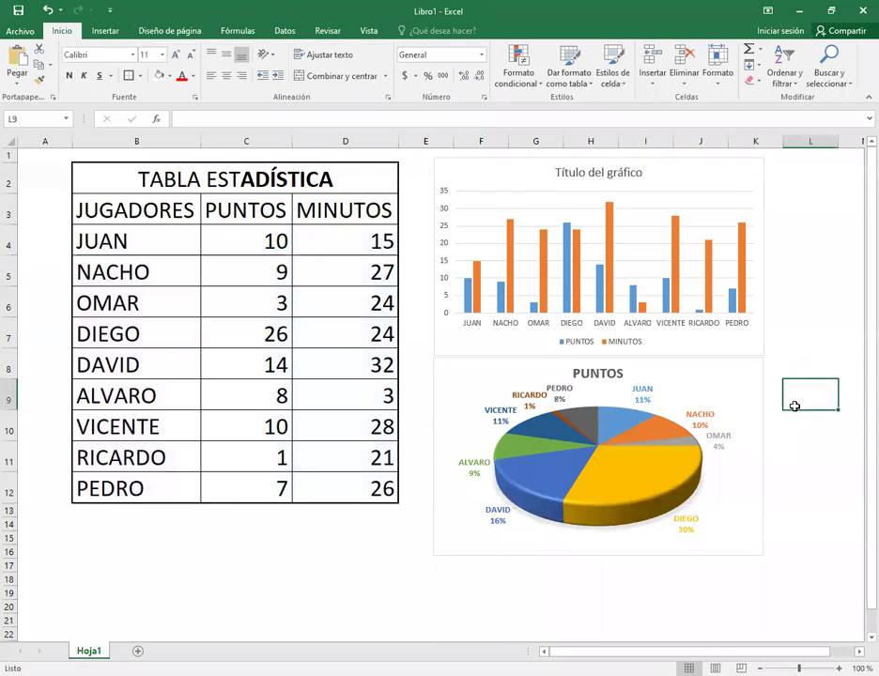
left_click(825, 280)
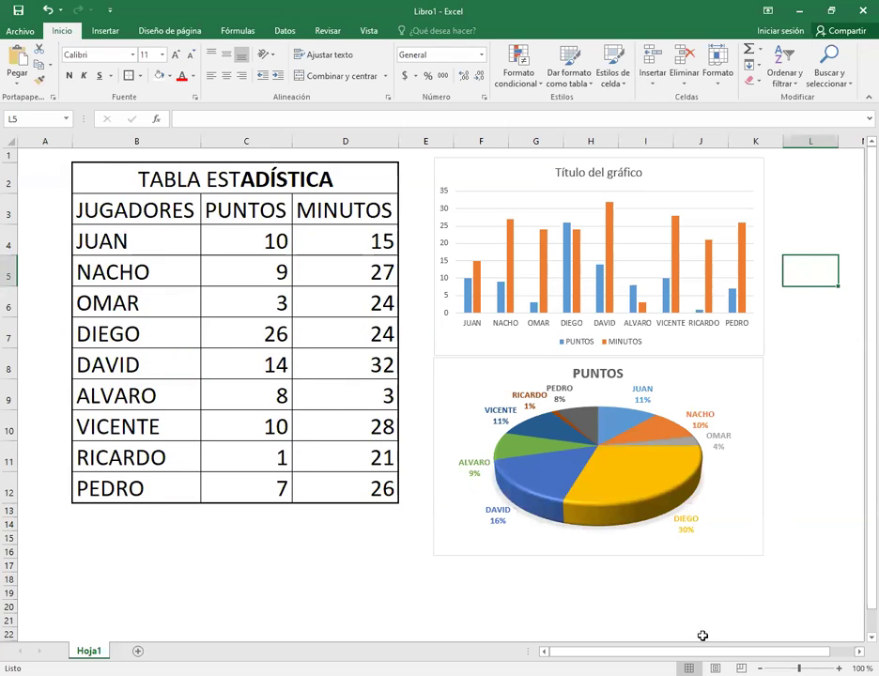
mouse_move(547, 426)
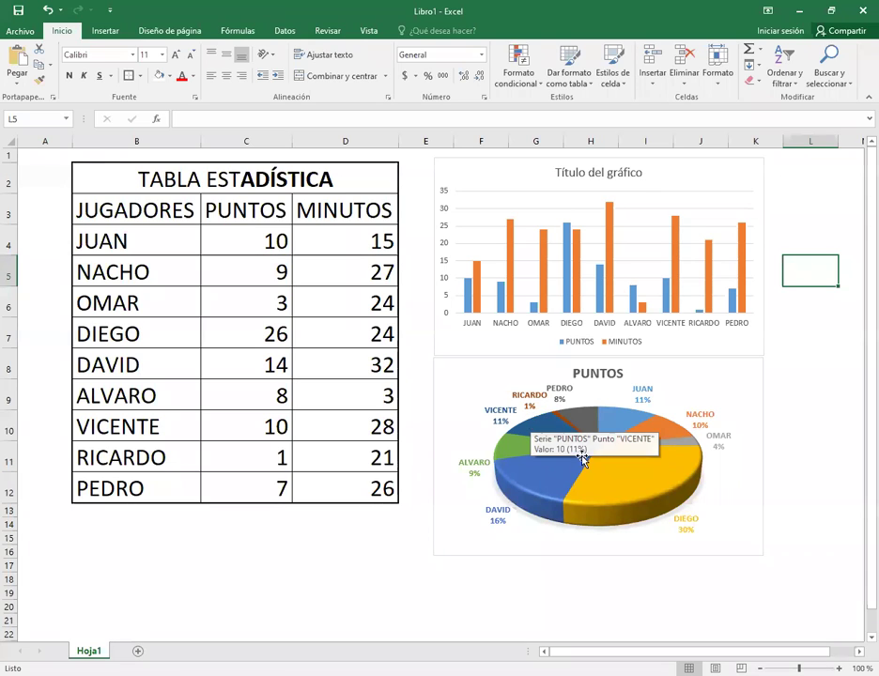
mouse_move(569, 462)
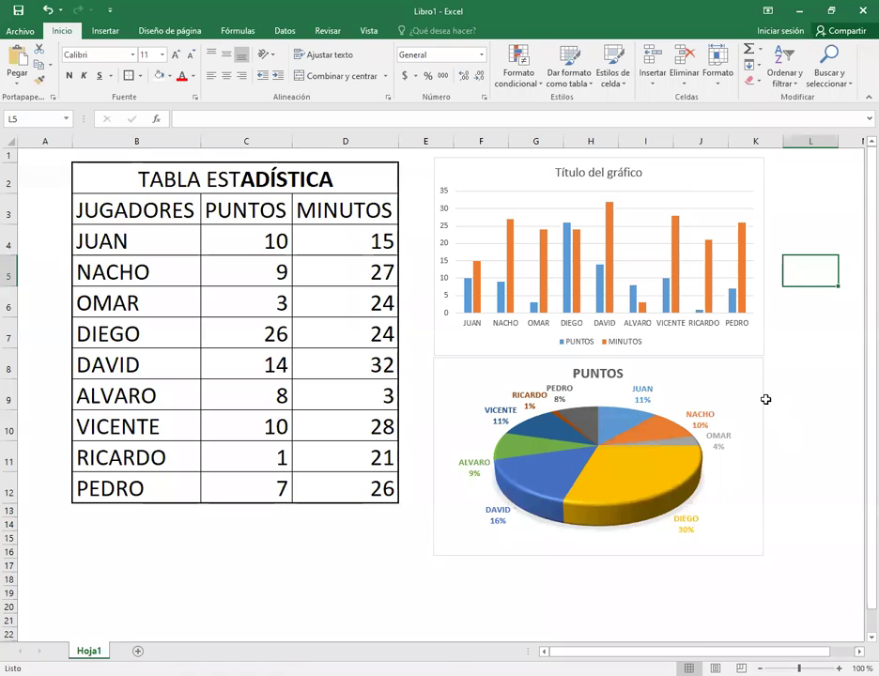
Step: Apply the chart style with a light patterned background, labels on the slices and a legend below to the PUNTOS pie chart
left_click(734, 406)
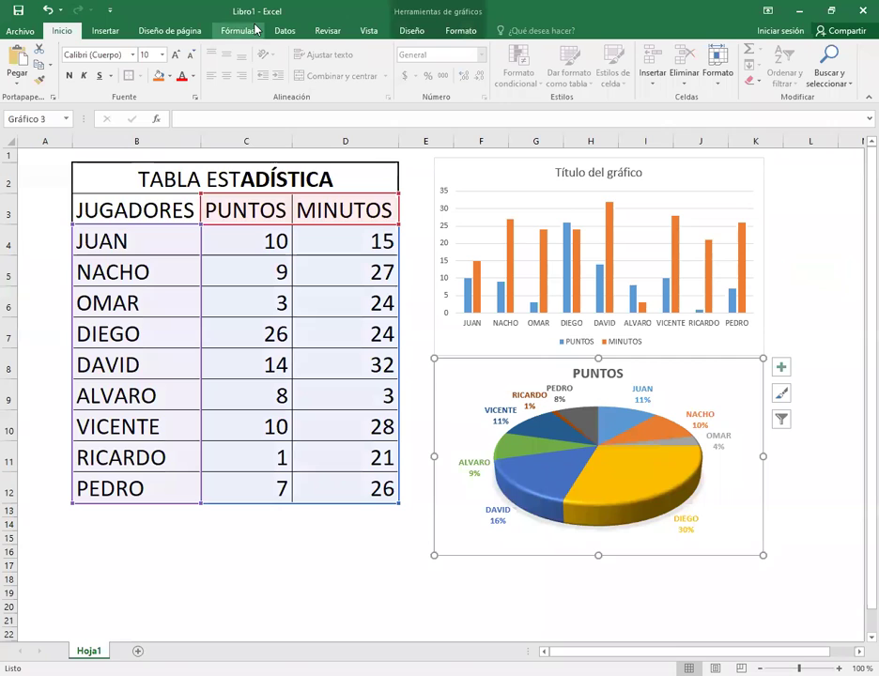
left_click(435, 34)
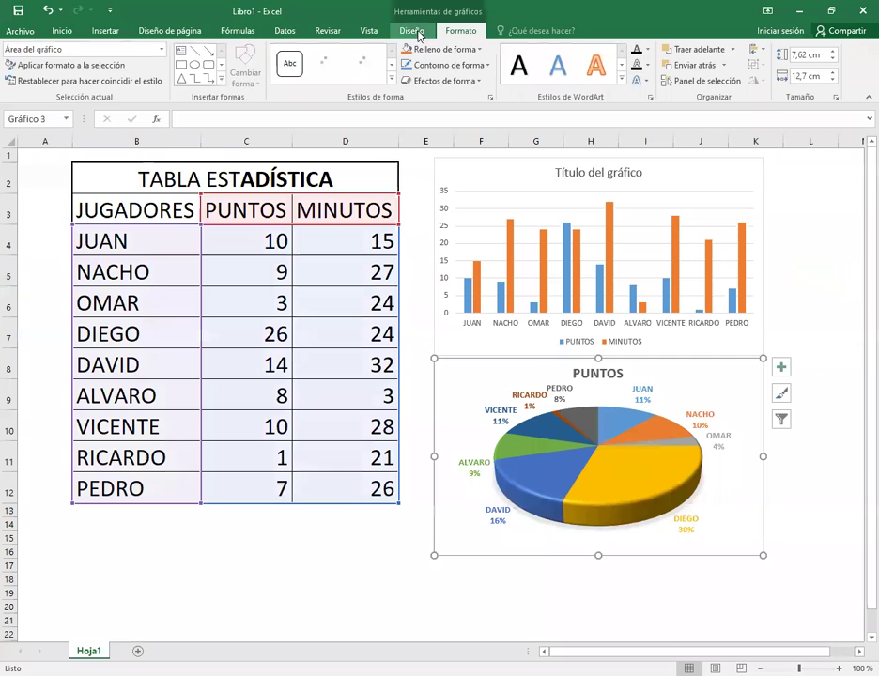
left_click(418, 34)
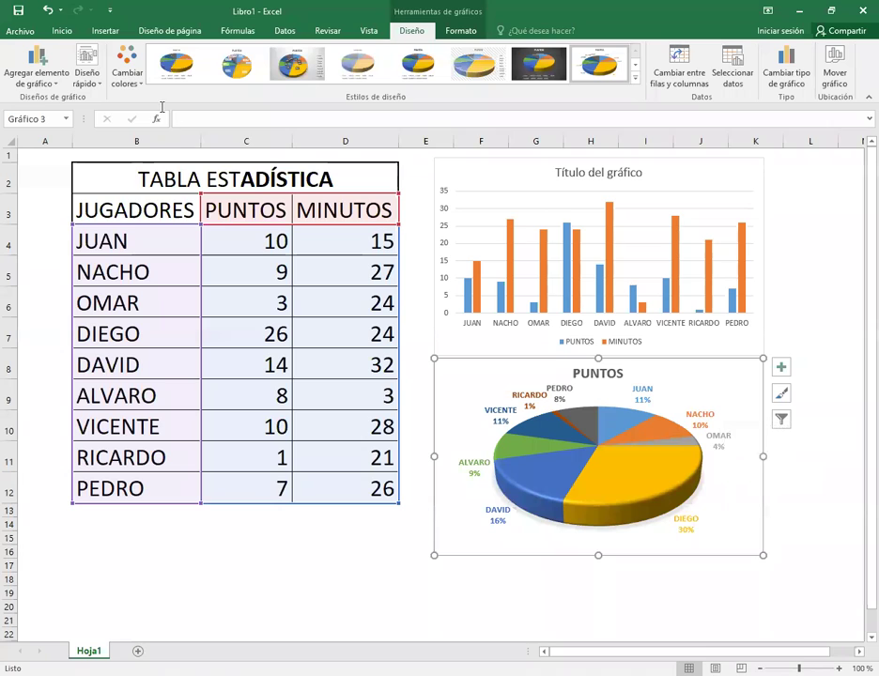
left_click(635, 65)
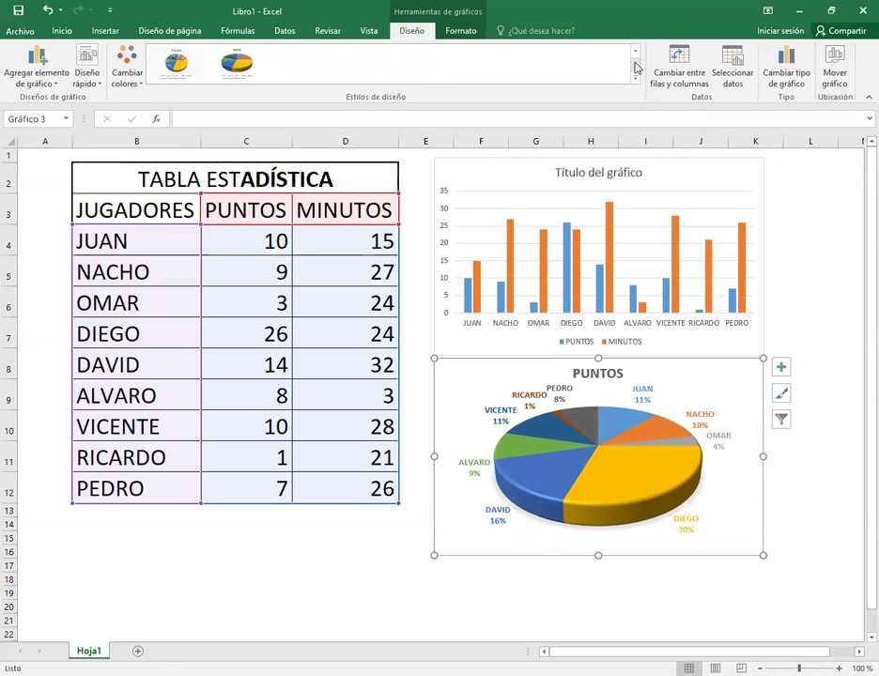
left_click(179, 63)
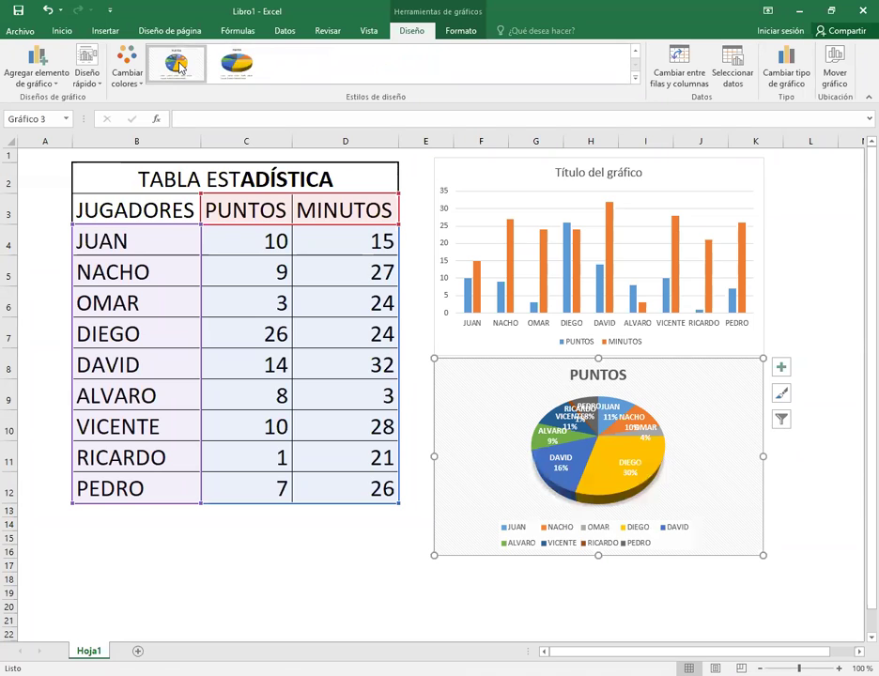
Step: Compare chart styles on the PUNTOS pie chart and apply the one with boxed name and percentage labels and no legend
left_click(237, 58)
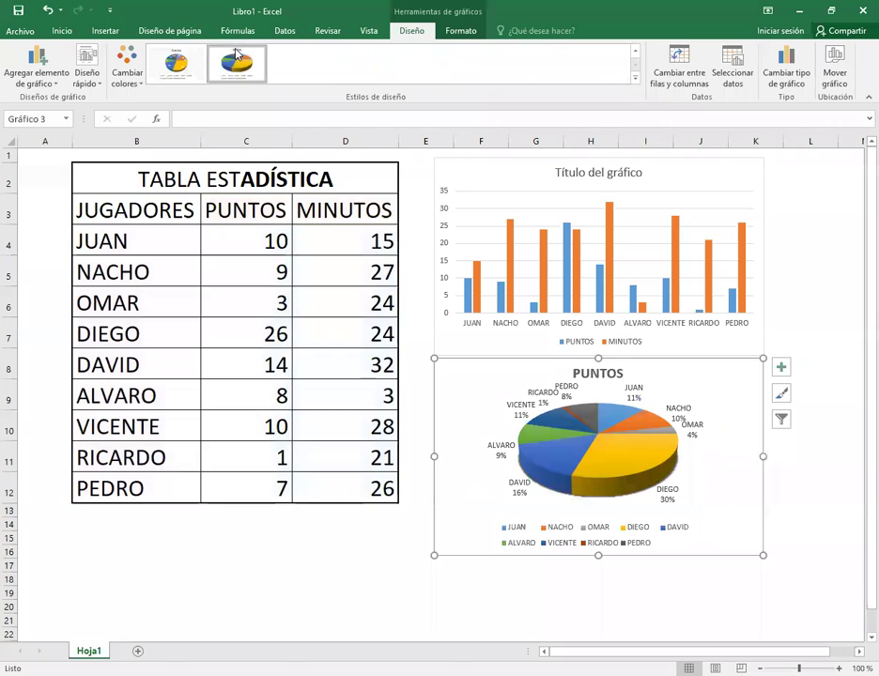
left_click(636, 51)
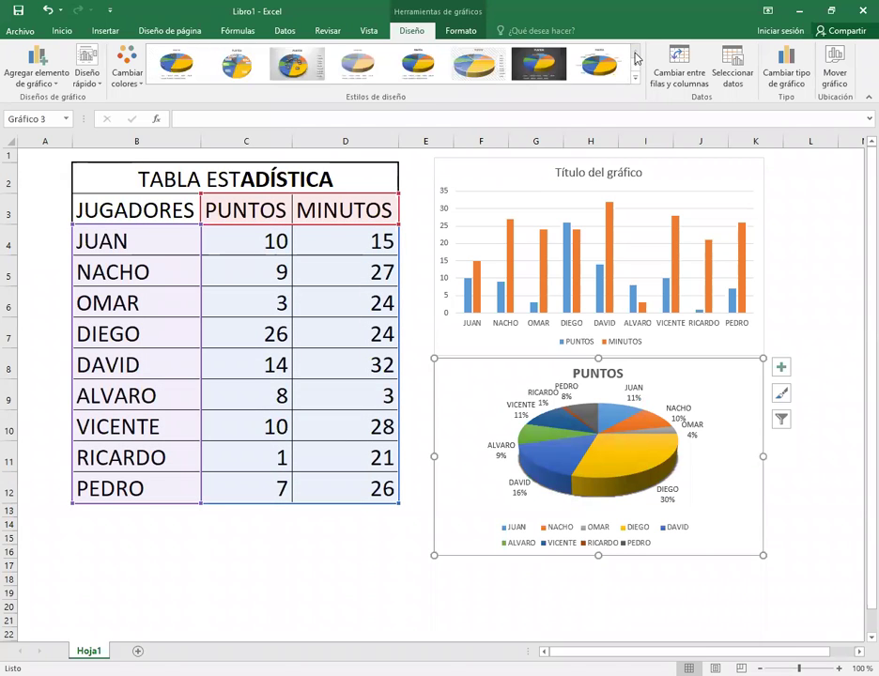
left_click(240, 64)
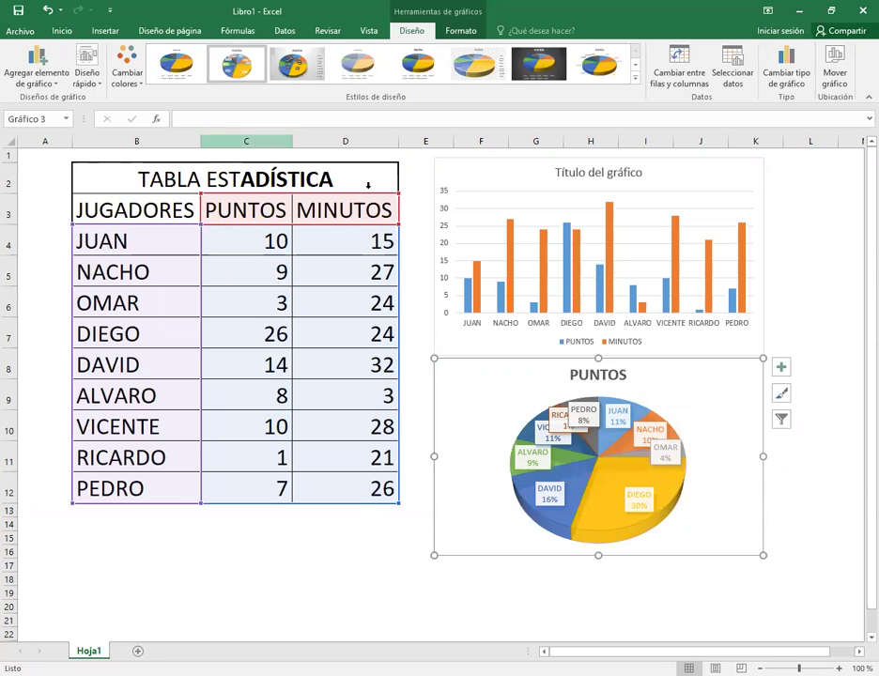
left_click(785, 237)
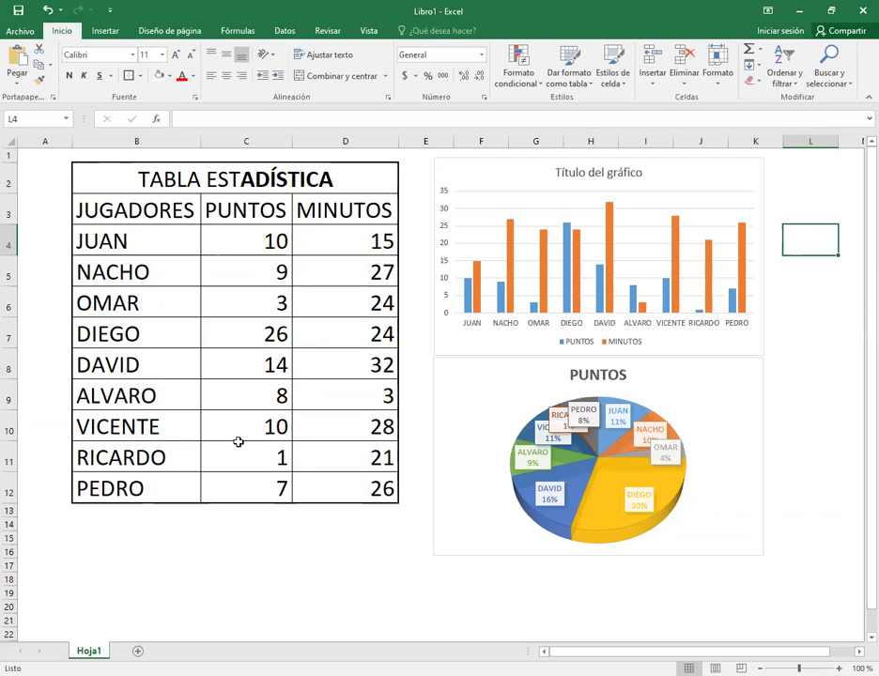
left_click(227, 177)
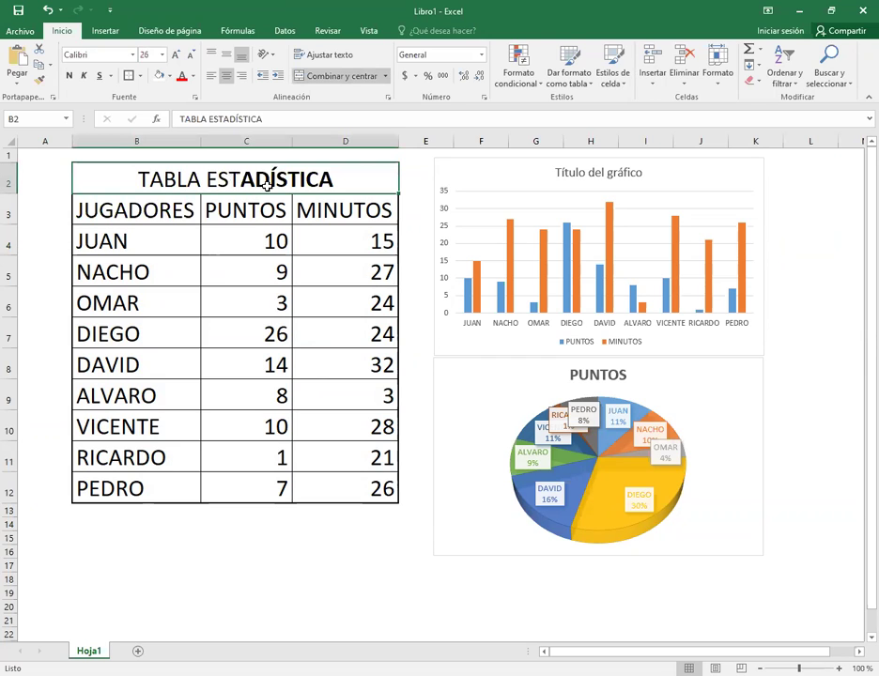
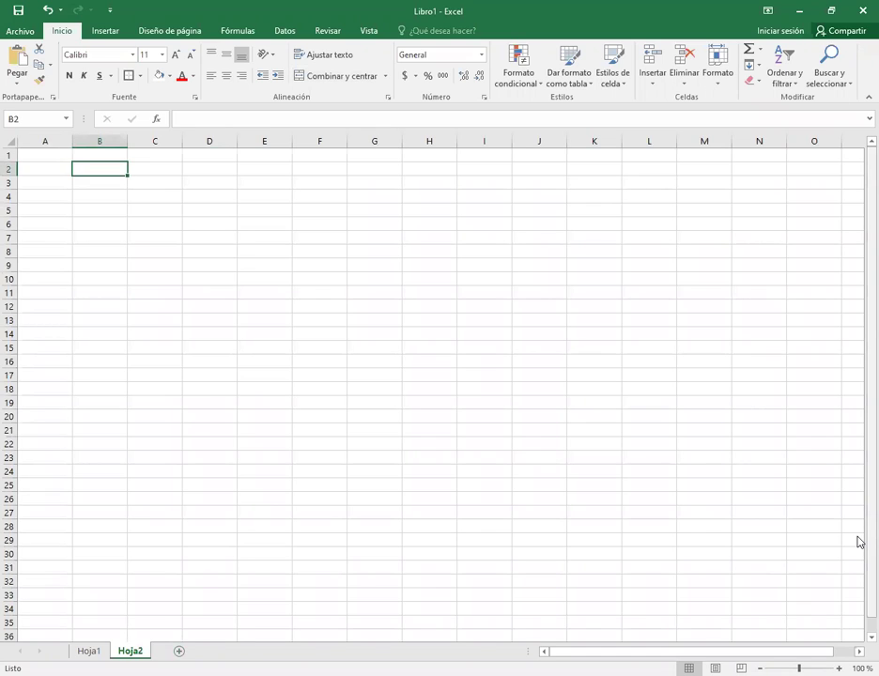
Step: Enter the title CALIFICACIONES DE SEGUNDO A in cell B2 of Hoja2
type("CALIFICACIONES DE")
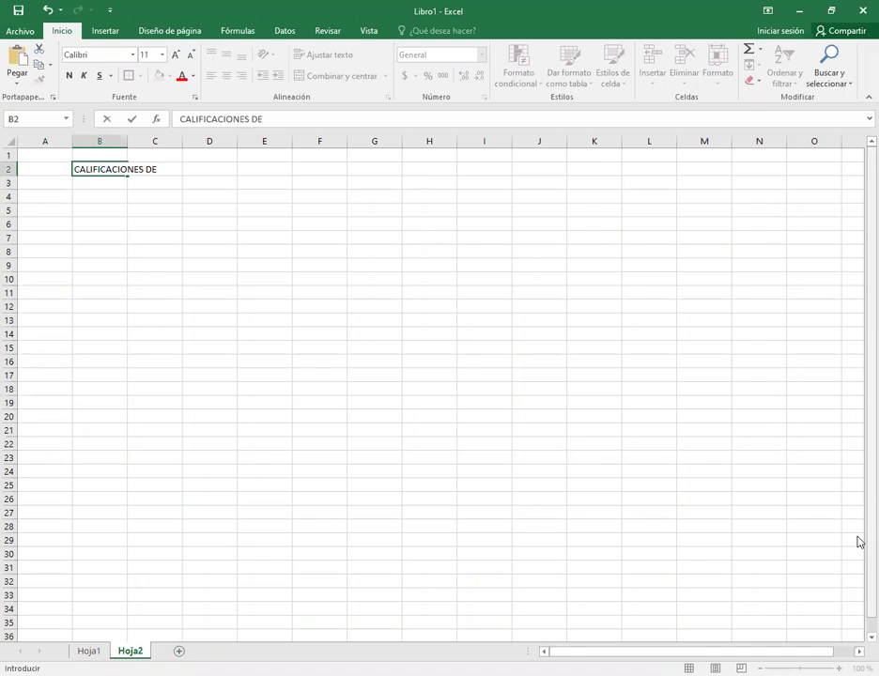
type(" SEGUNDO A")
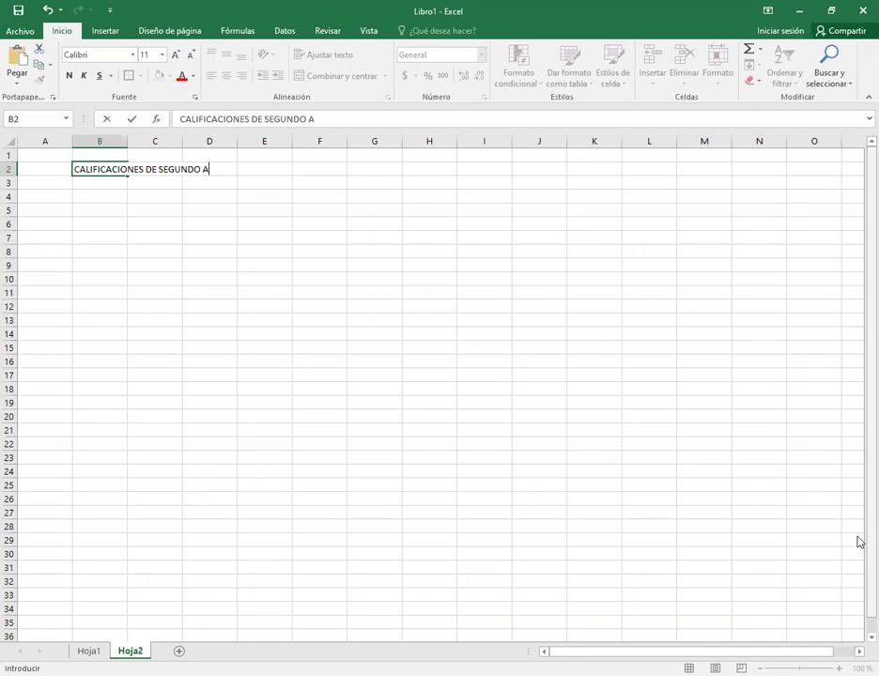
key("Return")
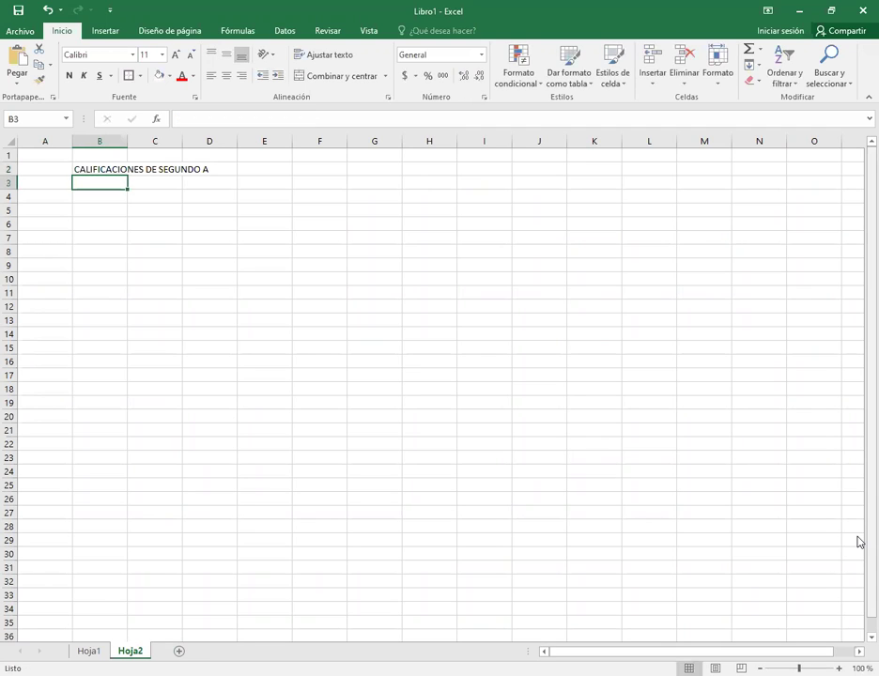
Step: Enter the column headings NOMBRES, MATEMATICAS, LENGUA and FISICA in cells B3 to E3
type("NOMBRES")
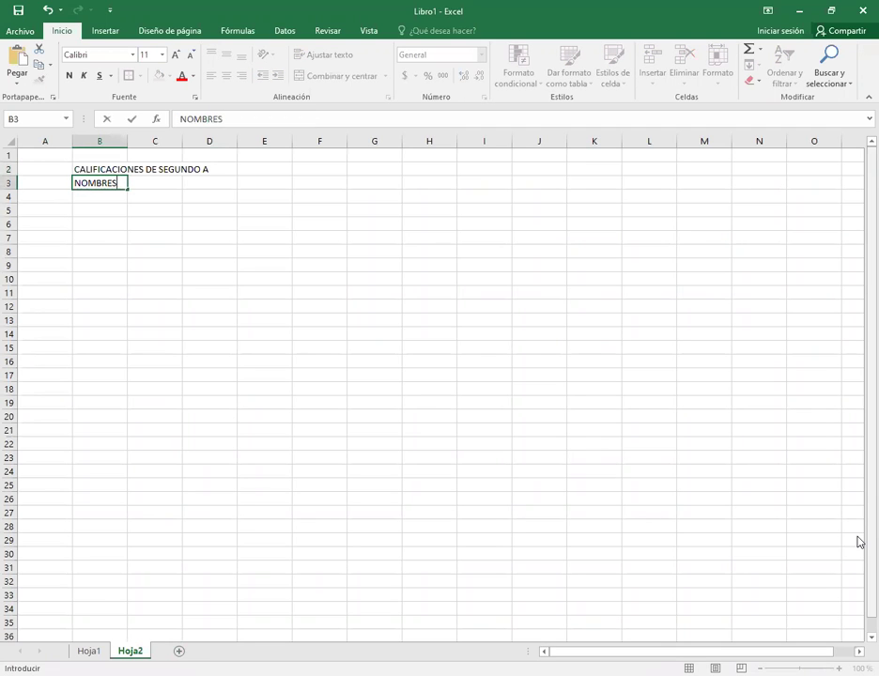
key("Tab")
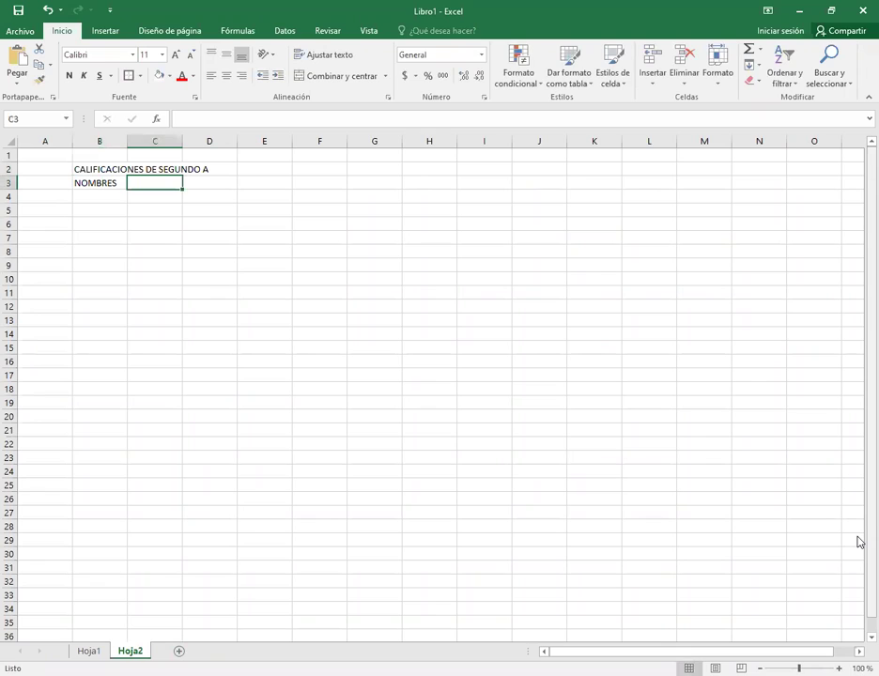
type("MATEMATICAS")
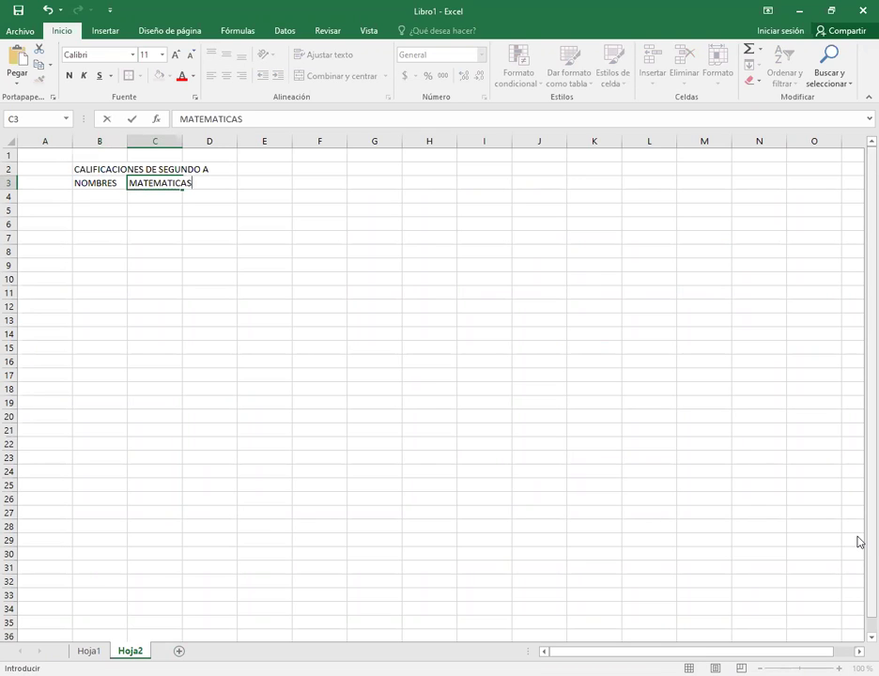
key("Tab")
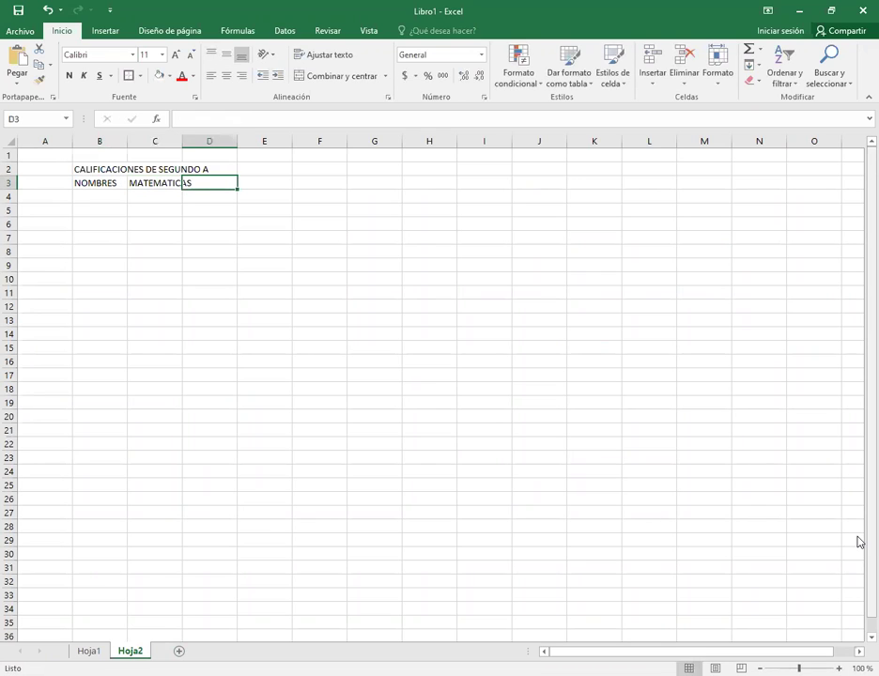
type("LENGUA")
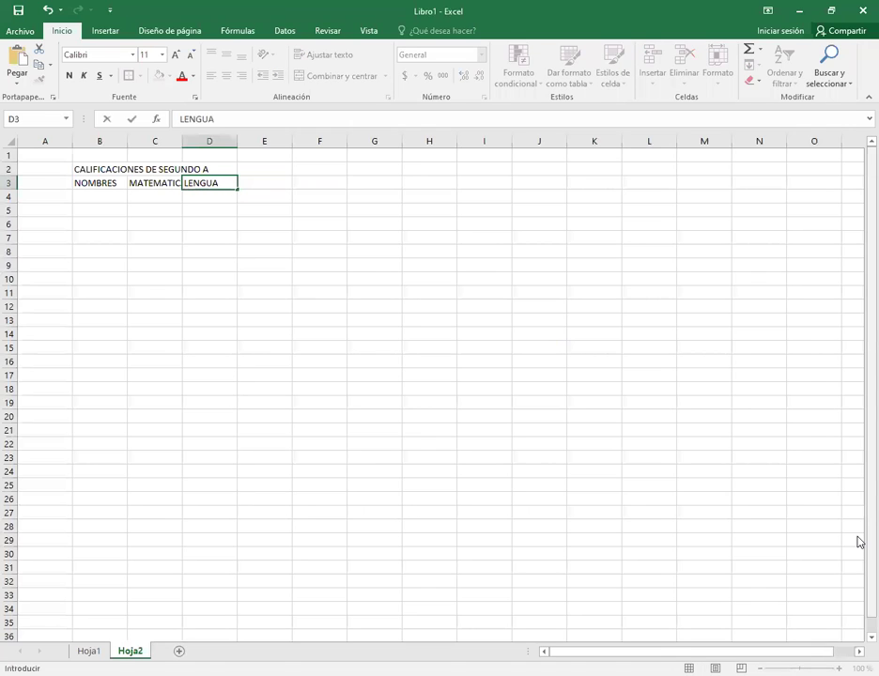
key("Tab")
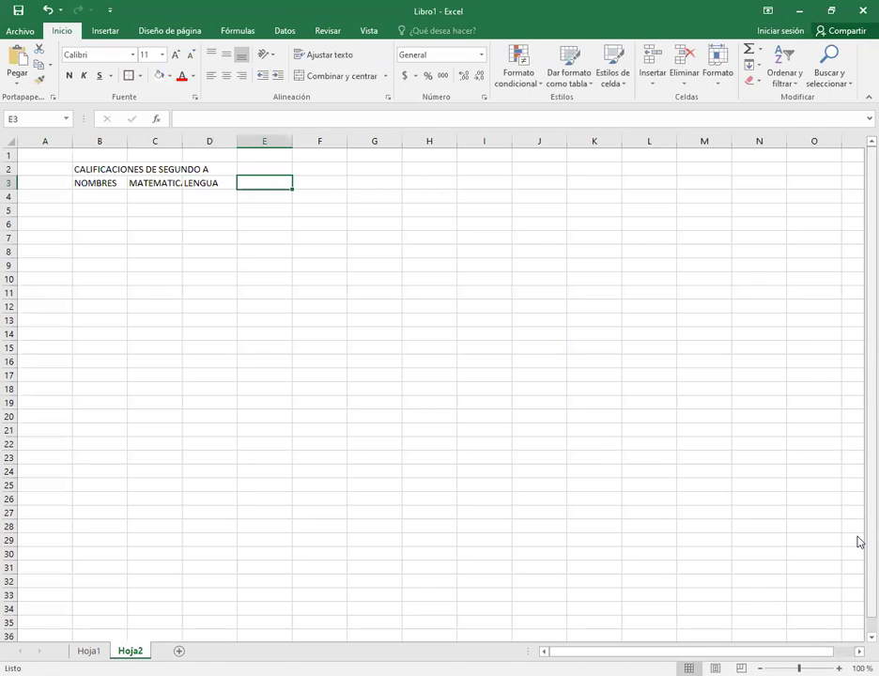
type("FISICA")
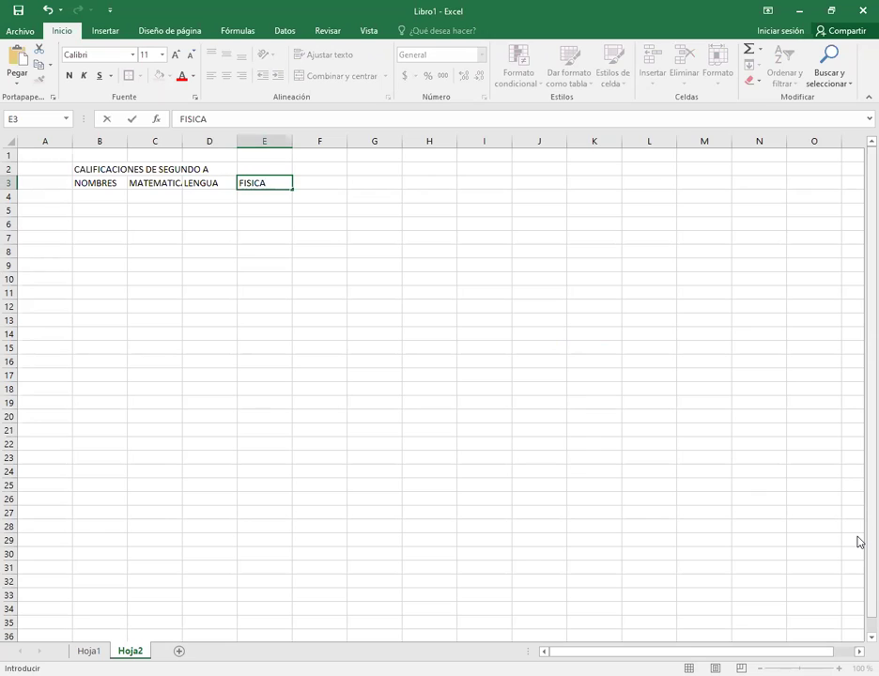
key("Tab")
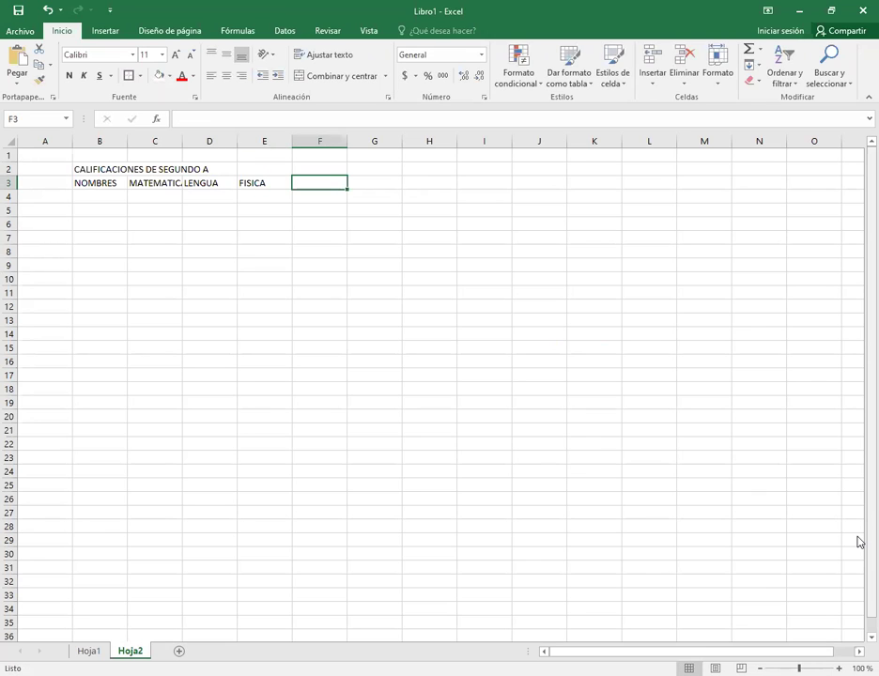
Step: Add the column headings QUIMICA, BIOLOGIA and HISTORIA in cells F3 to H3
type("QUIMICA")
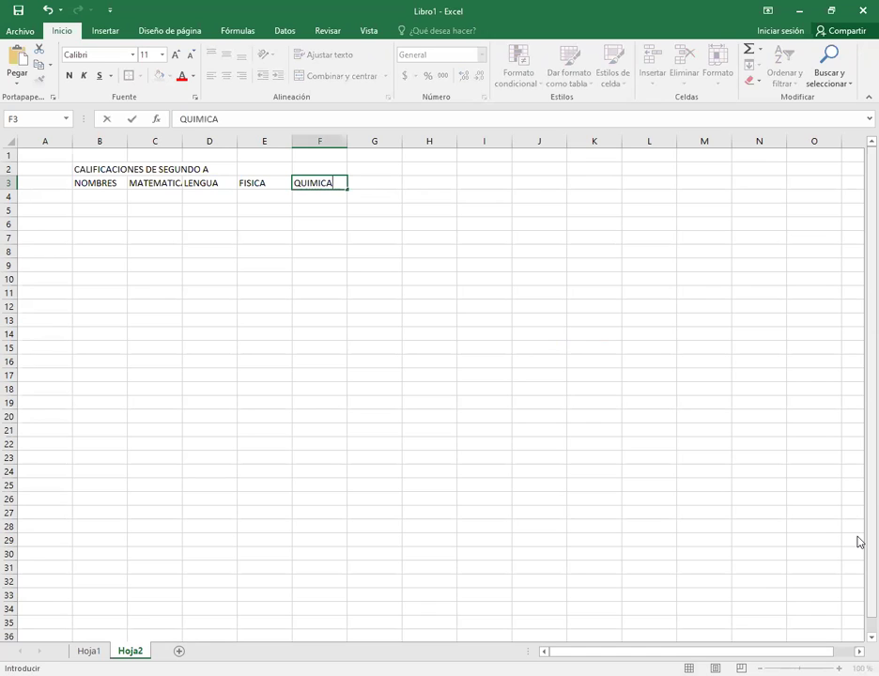
key("Tab")
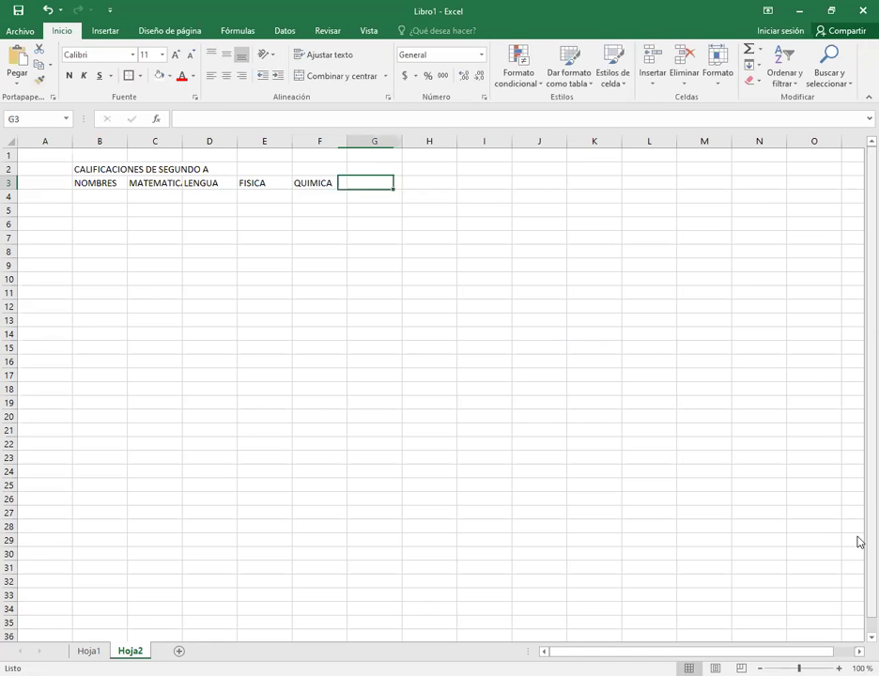
type("BIOLOGIA")
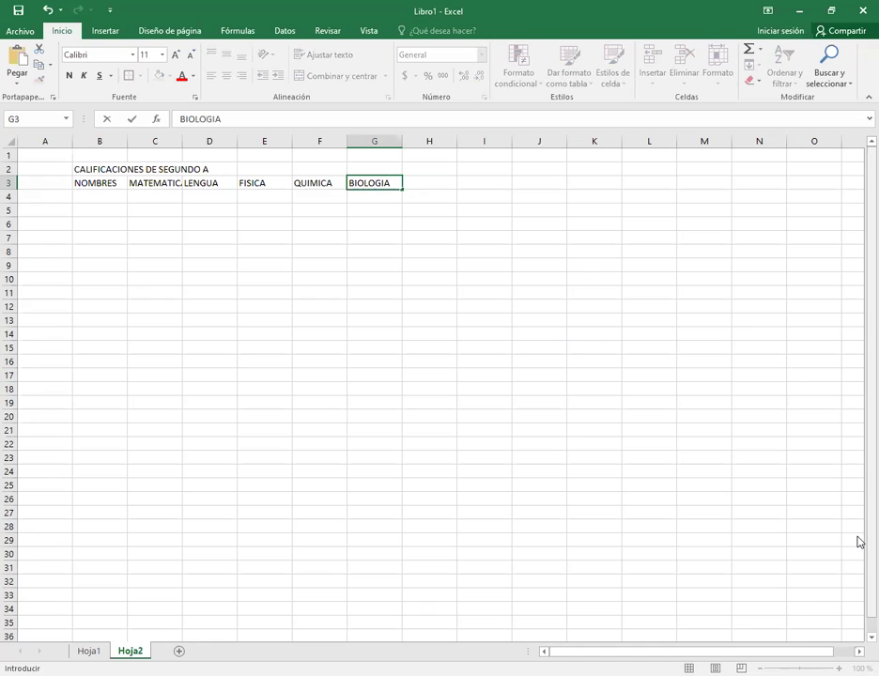
key("Return")
key("Up")
key("Right")
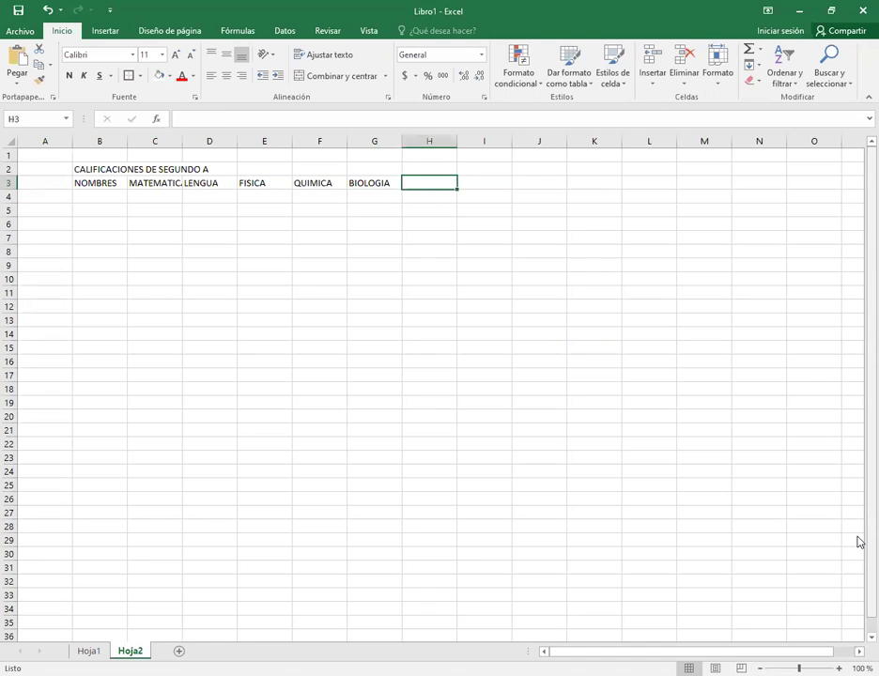
type("HISTORIA")
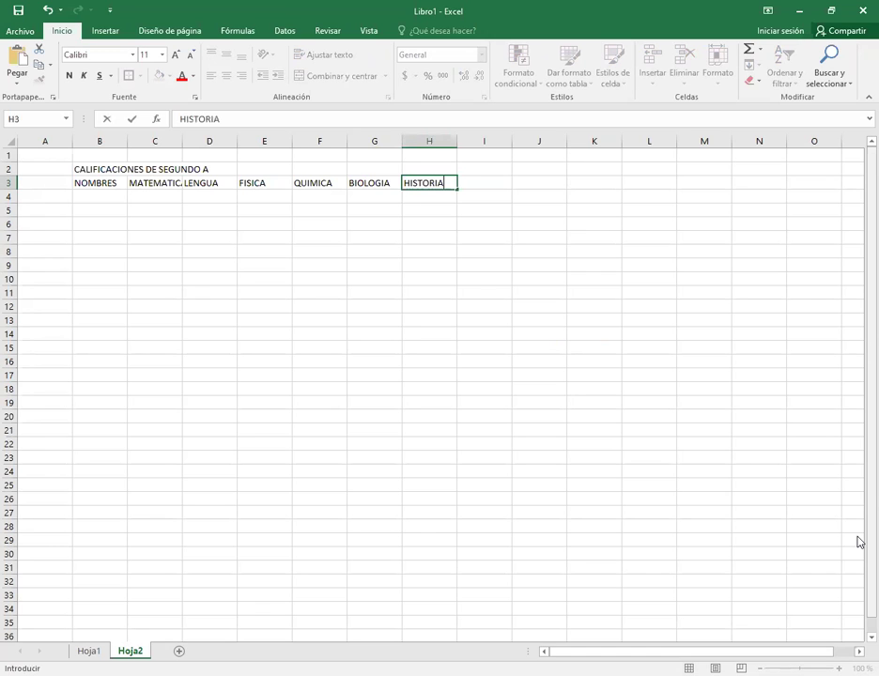
key("Return")
Step: Enter the first three students' first names in cells B4 to B6 under the NOMBRES heading
key("Left")
key("Left")
key("Left")
key("Left")
key("Left")
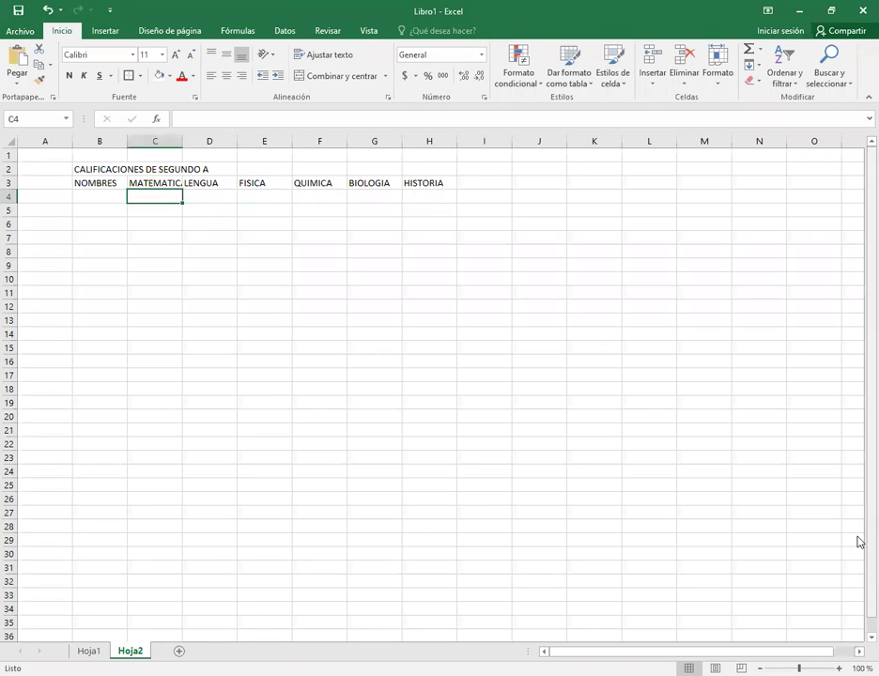
key("Left")
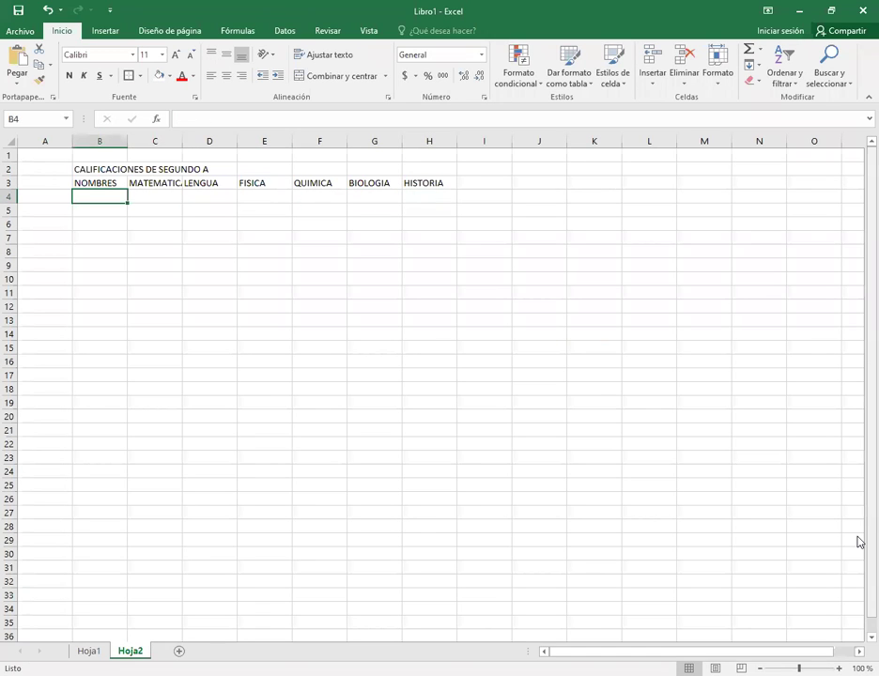
type("JUAN")
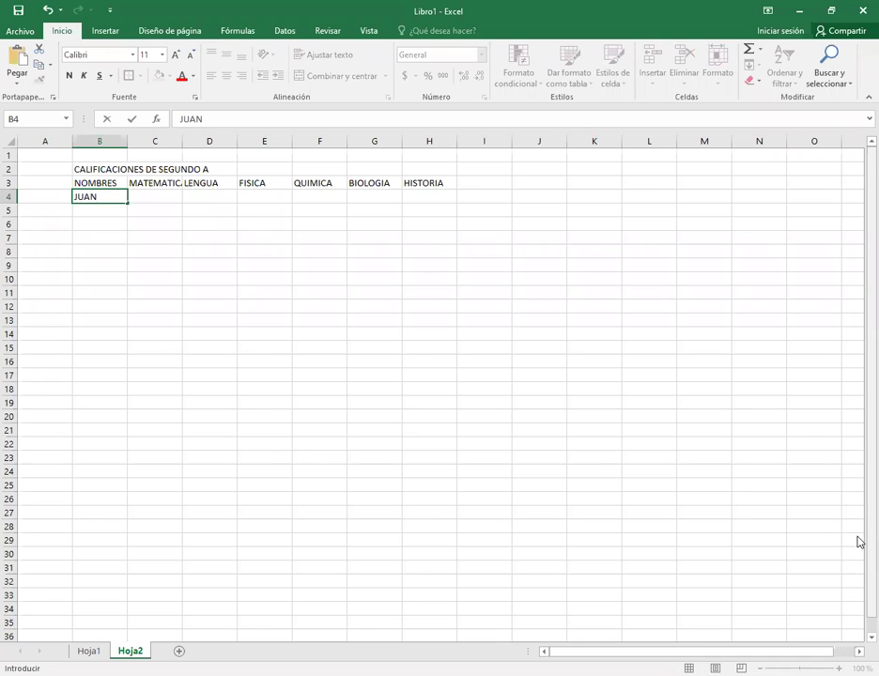
key("Return")
type("PEDRO")
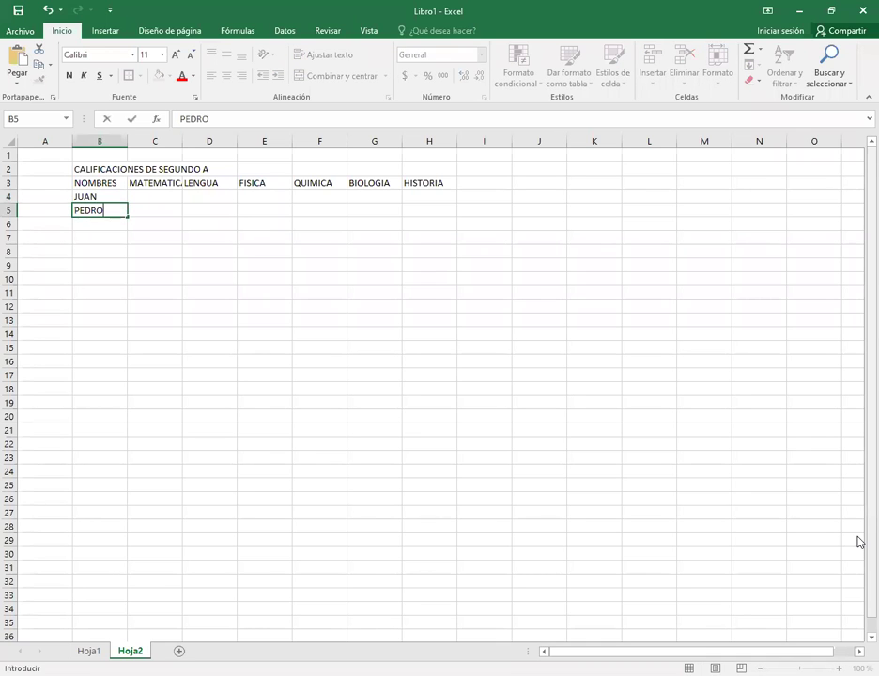
key("Return")
type("MARIA")
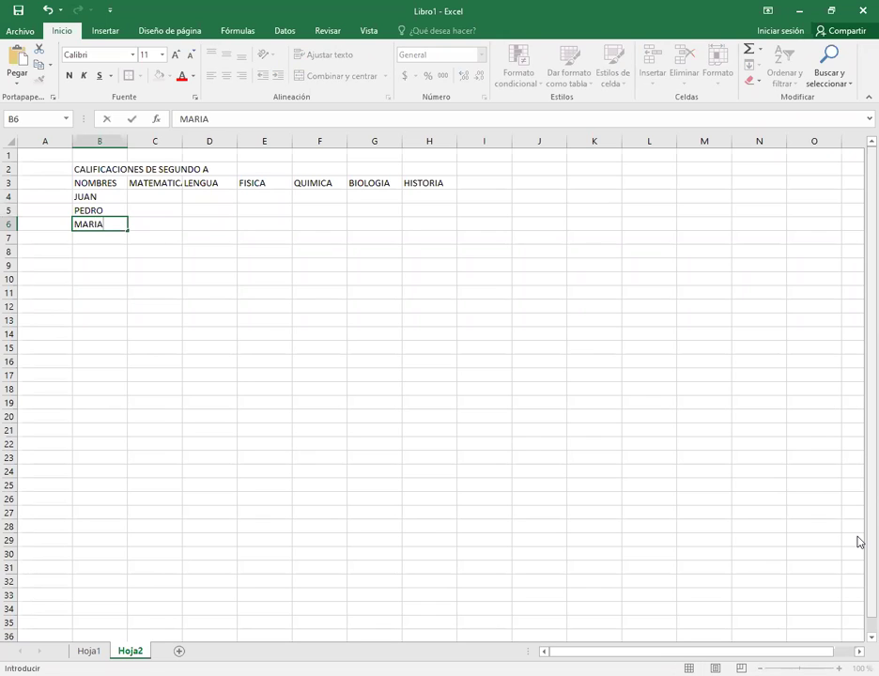
key("Return")
Step: Continue the NOMBRES column with three more students' first names in cells B7 to B9
type("MARTHA")
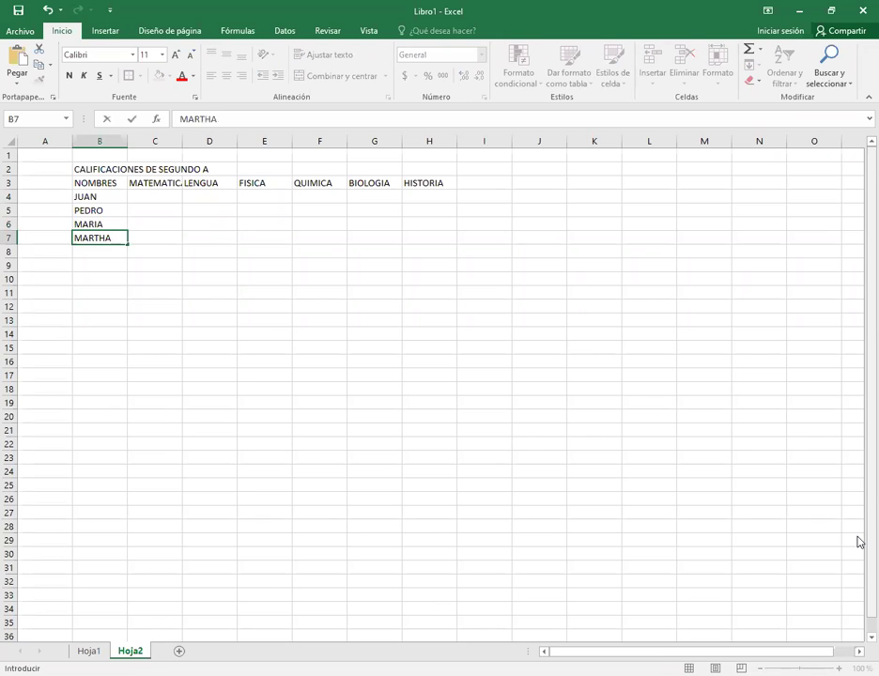
key("Return")
type("NADIA")
key("Return")
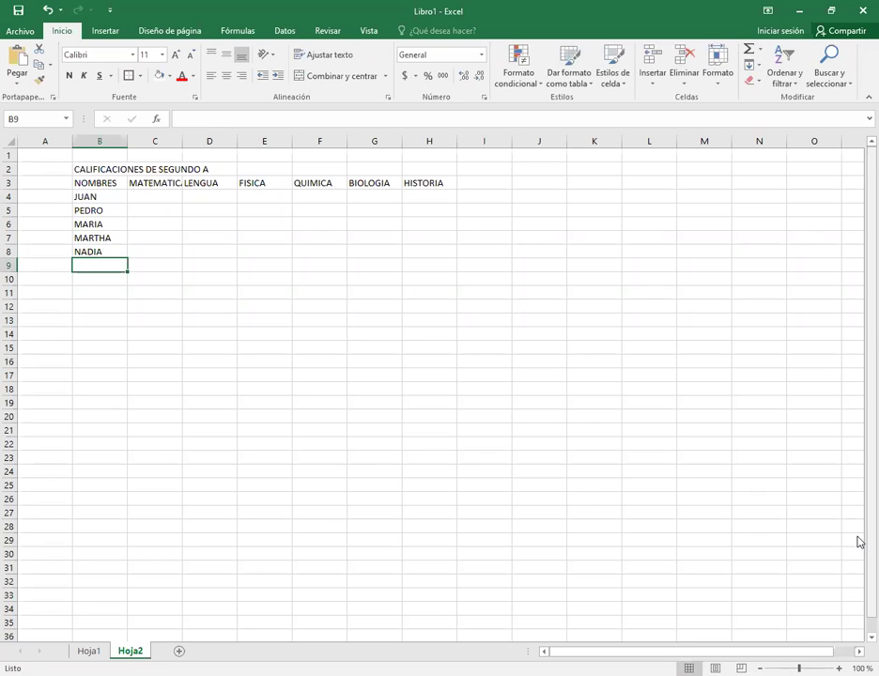
type("MANUEL")
key("Return")
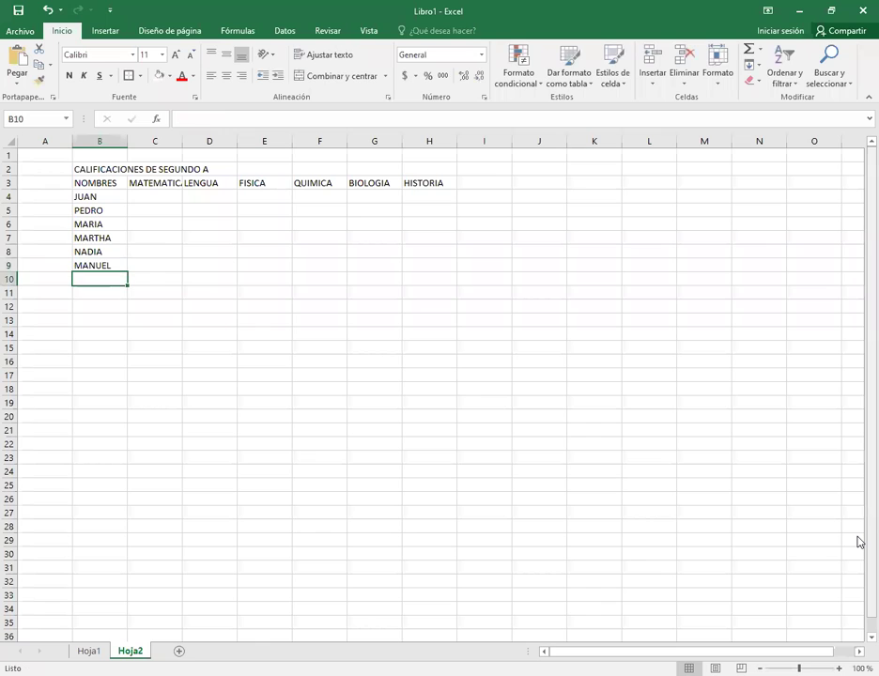
Step: Complete the student list with three further first names in cells B10 to B12
type("JO")
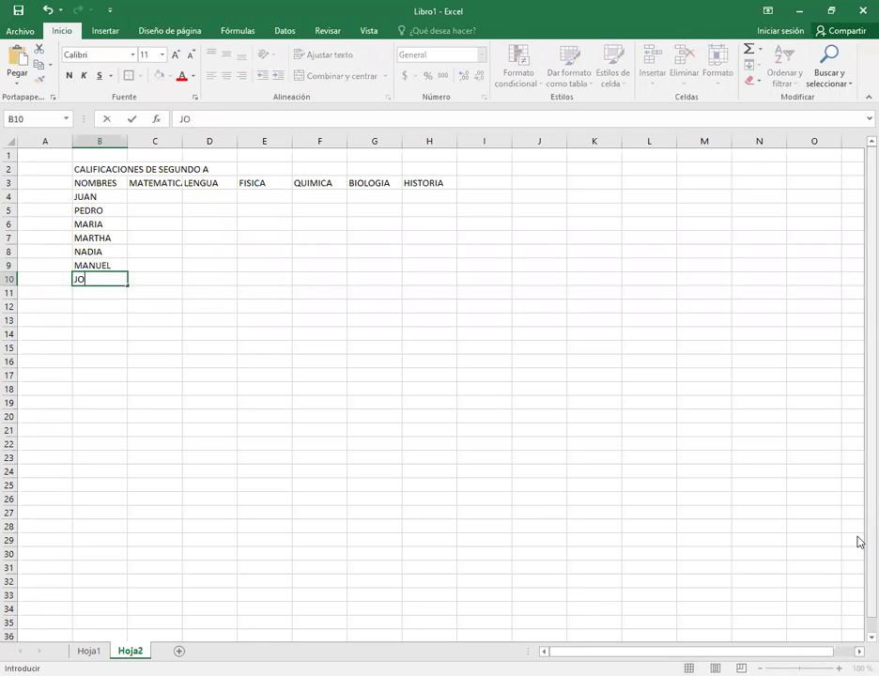
type("RDY")
key("Return")
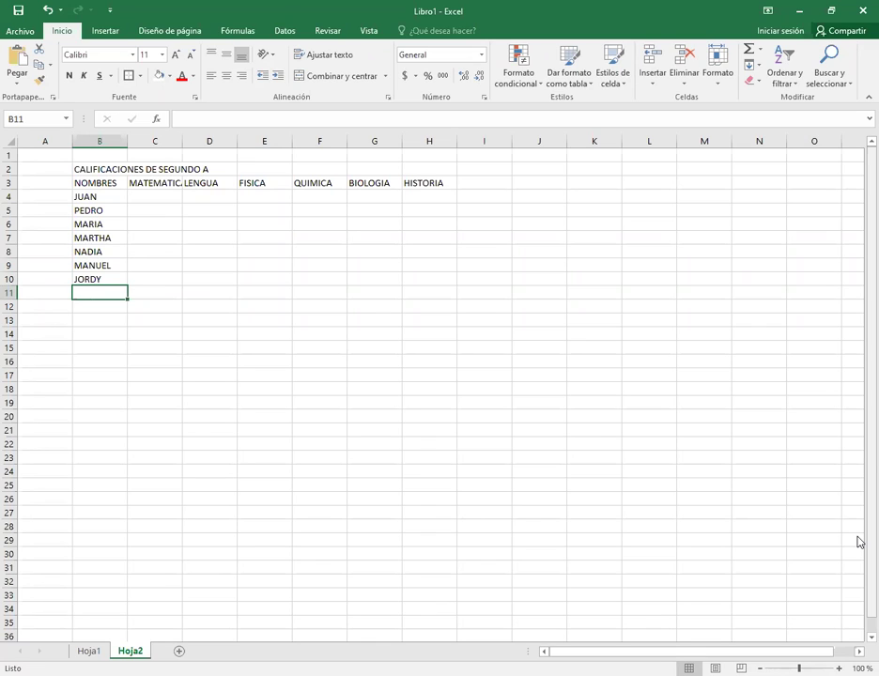
type("ANA")
key("Return")
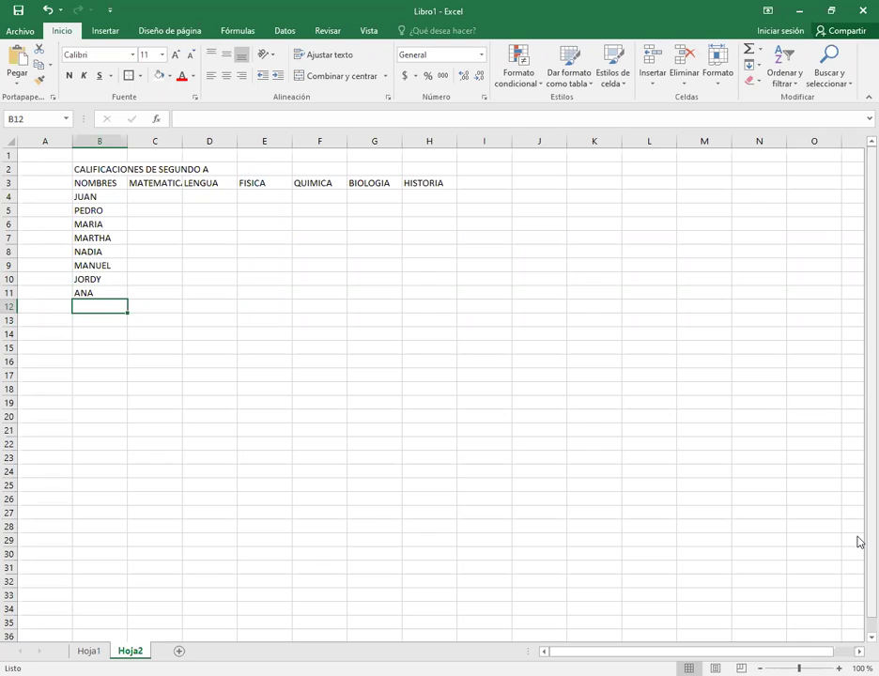
type("JASON")
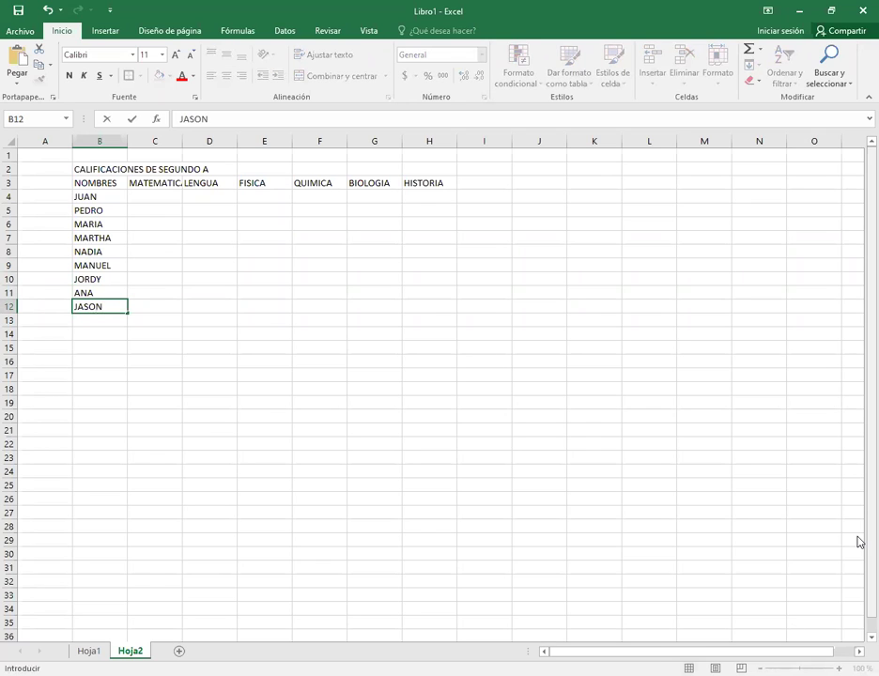
key("Return")
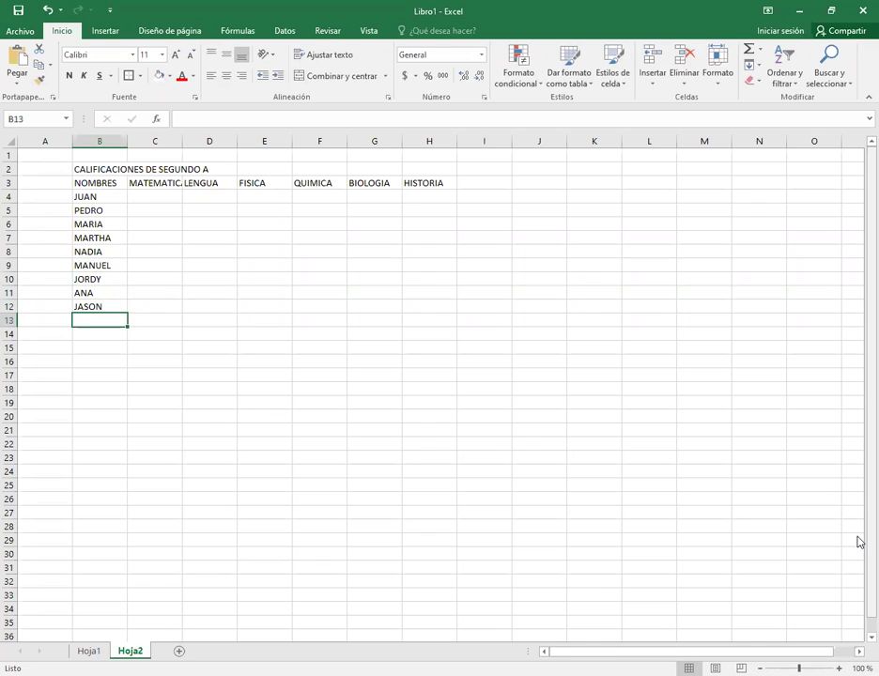
Step: Enter the tenth student's first name in cell B13 to close the NOMBRES column
type("DANILO")
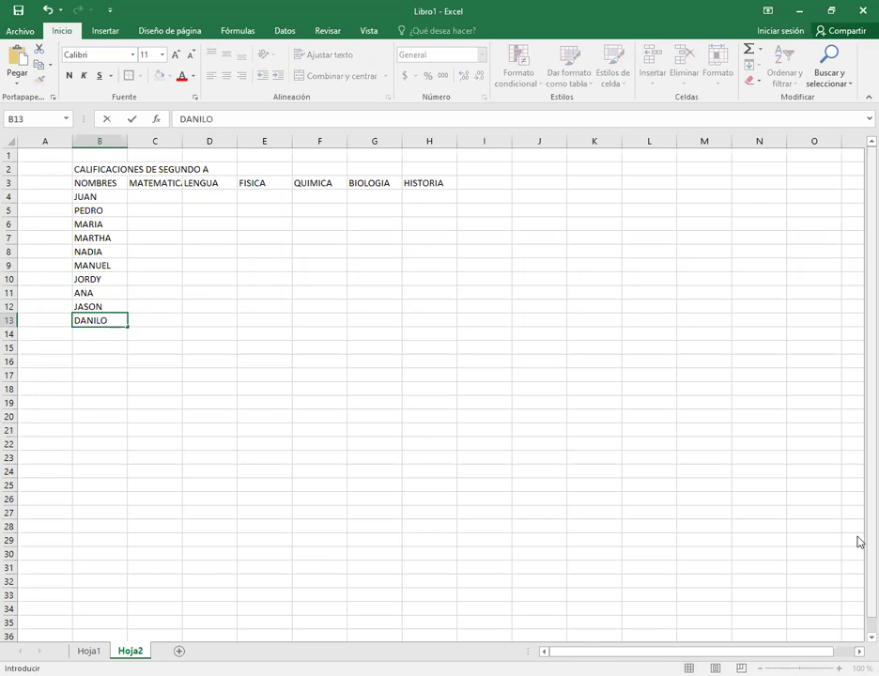
key("Up")
Step: Enter the mathematics marks 5, 6, 7, 8 and 9 for the first five students in cells C4 to C8
key("Up")
key("Up")
key("Up")
key("Up")
key("Up")
key("Up")
key("Up")
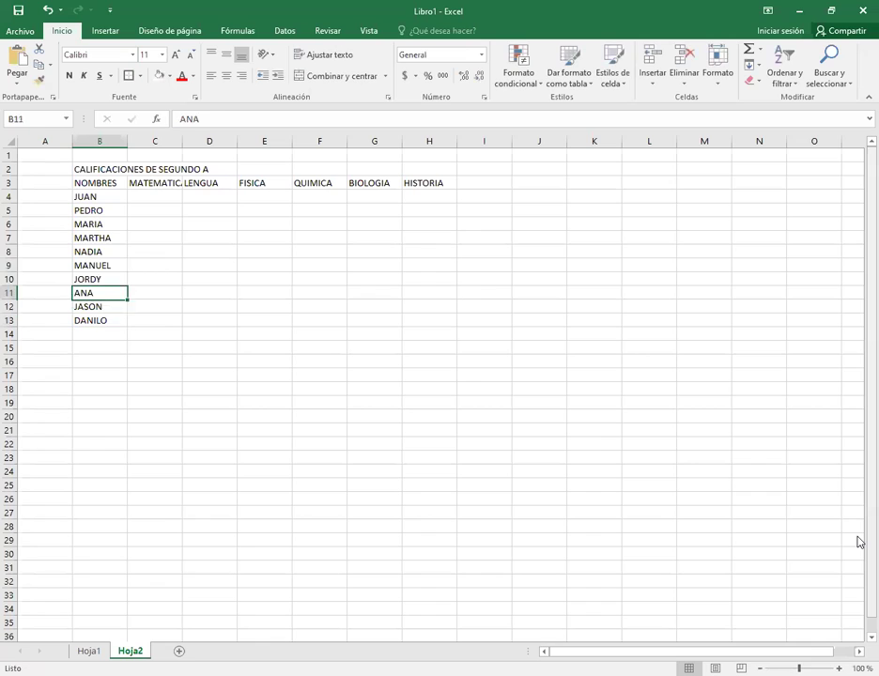
key("Up")
key("Right")
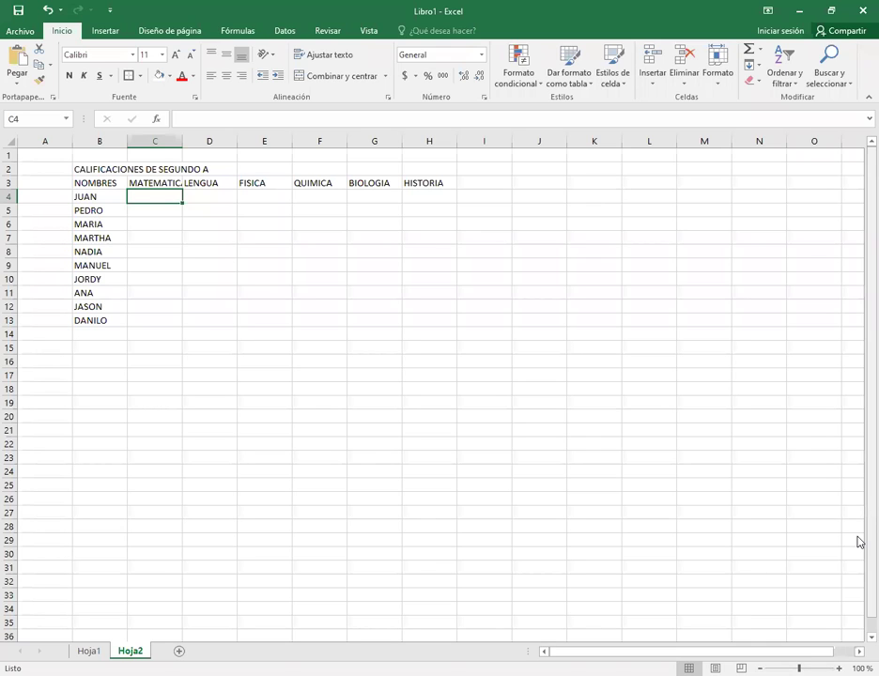
type("5")
key("Return")
type("6")
key("Return")
type("7")
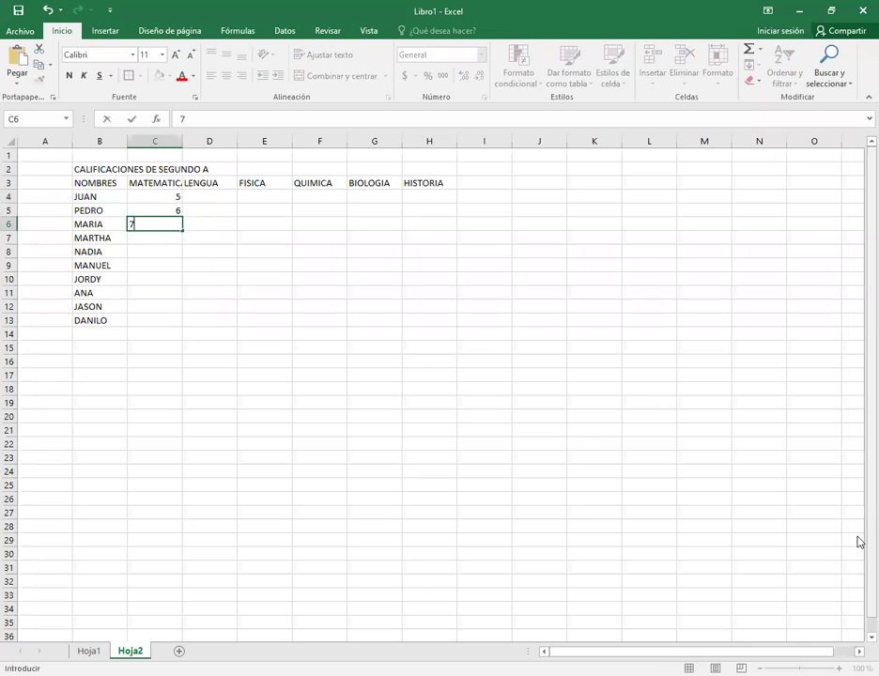
key("Return")
type("8")
key("Return")
type("9")
key("Return")
Step: Complete the mathematics column with the marks 9, 8, 7, 6 and 5 in cells C9 to C13
type("9")
key("Return")
type("8")
key("Return")
type("7")
key("Return")
type("6")
key("Return")
type("5")
key("Return")
Step: Enter the LENGUA marks 3, 4, 5, 6 and 5 for the first five students in cells D4 to D8
key("Right")
key("Up")
key("Up")
key("Up")
key("Up")
key("Up")
key("Up")
key("Up")
key("Up")
key("Up")
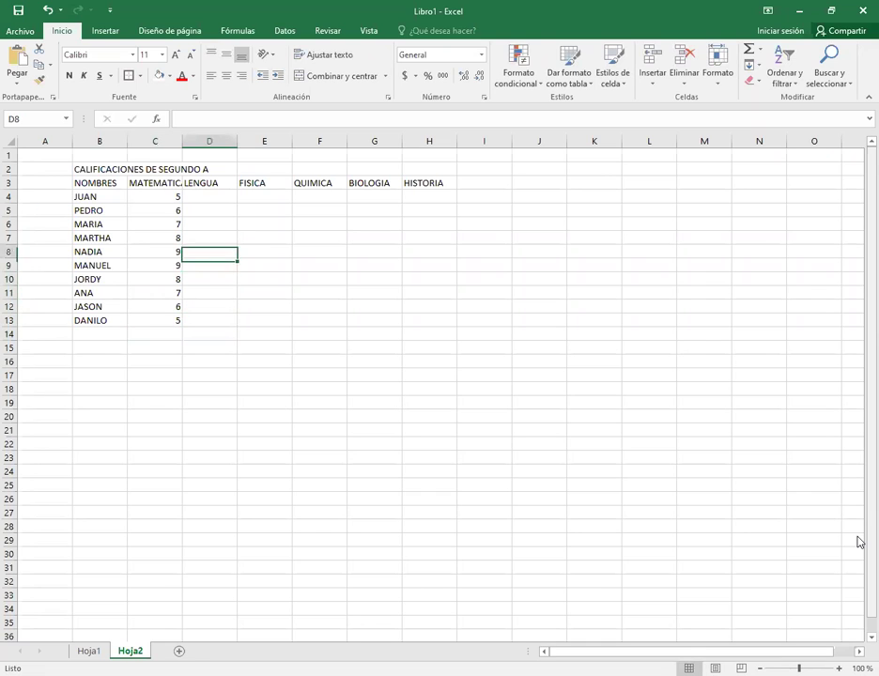
key("Up")
type("3")
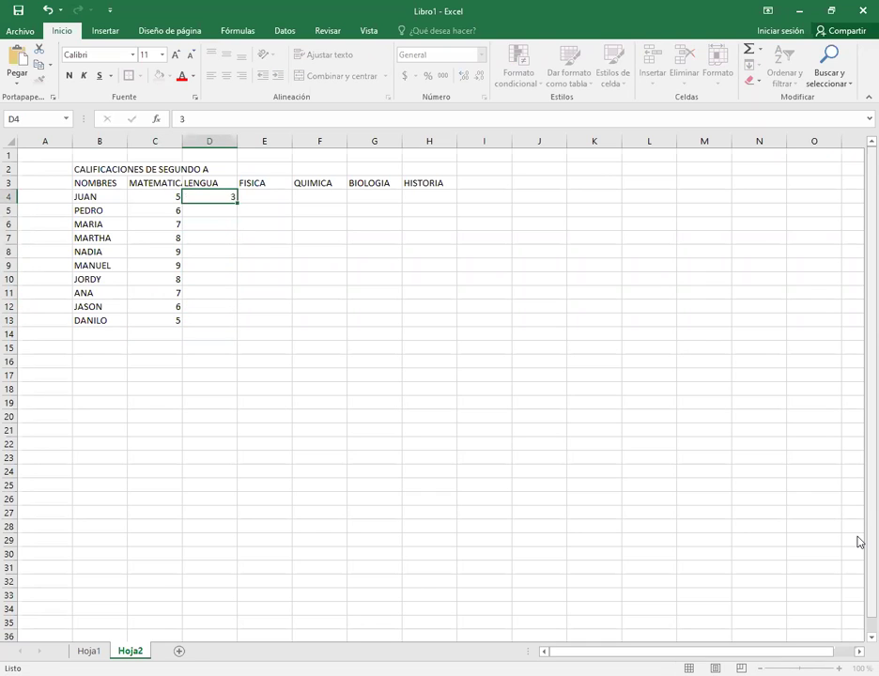
key("Return")
type("4")
key("Return")
type("5")
key("Return")
type("6 5")
key("Return")
Step: Complete the LENGUA column with the marks 6, 7, 8, 9 and 8 in cells D9 to D13
type("6")
key("Return")
type("7")
key("Return")
type("8")
key("Return")
type("9")
key("Return")
type("8")
key("Return")
type("7")
key("Escape")
Step: Enter the FISICA marks 4, 5, 6, 7 and 8 for the first five students in cells E4 to E8
key("Up")
key("Up")
key("Up")
key("Up")
key("Up")
key("Up")
key("Up")
key("Up")
key("Up")
key("Up")
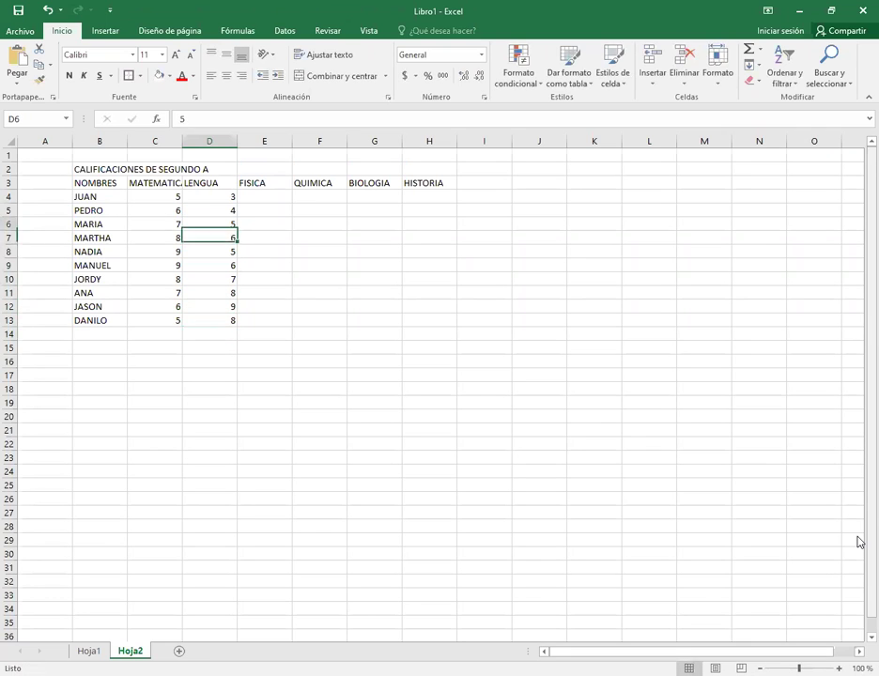
key("Right")
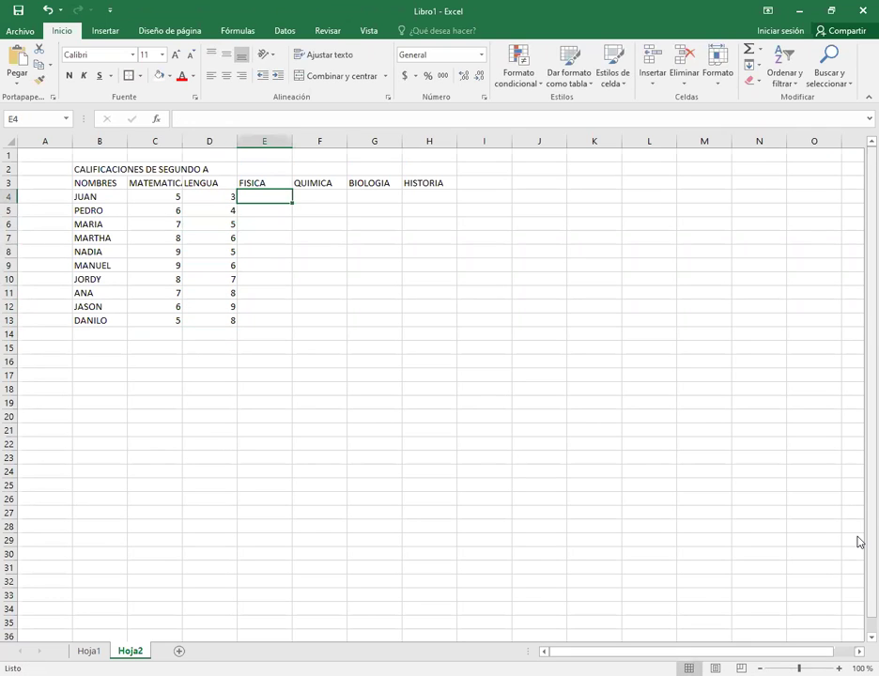
type("4 5")
key("Return")
type("6")
key("Return")
type("7")
key("Return")
type("8")
key("Return")
Step: Complete the FISICA column with the marks 7, 6, 5, 6 and 7 in cells E9 to E13
type("7")
key("Return")
type("6")
key("Return")
type("5")
key("Return")
type("6")
key("Return")
type("7")
key("Return")
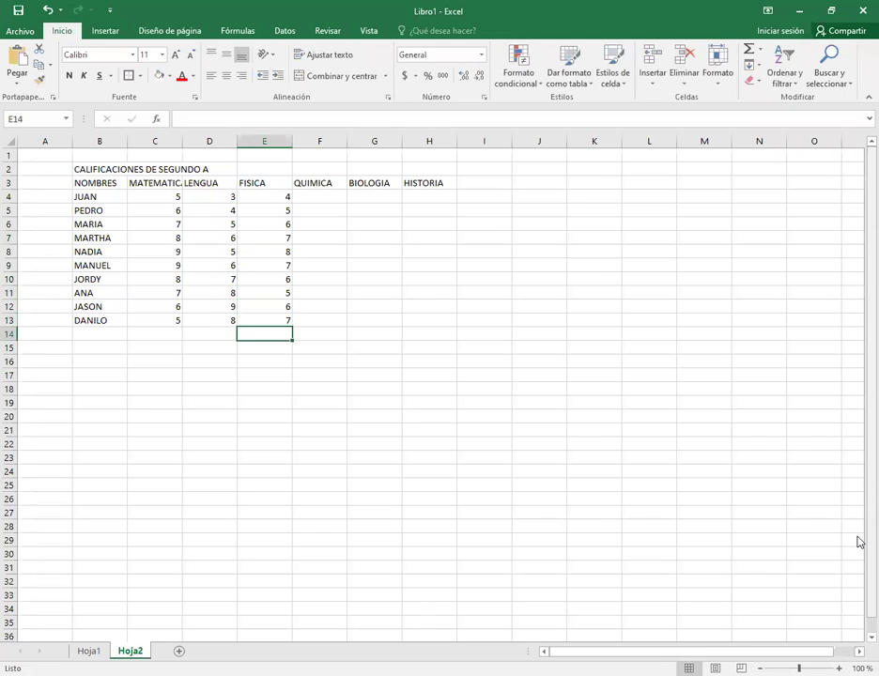
Step: Enter the QUIMICA marks 5, 6, 5, 7 and 8 for the first five students in cells F4 to F8
key("Right")
key("Up")
key("Up")
key("Up")
key("Up")
key("Up")
key("Up")
key("Up")
key("Up")
key("Up")
key("Up")
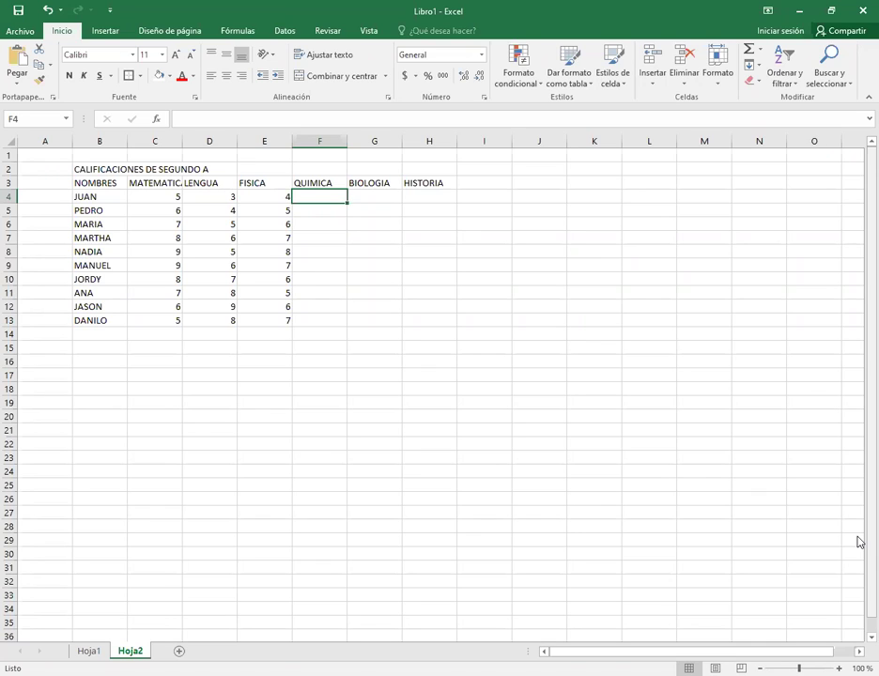
type("5")
key("Return")
type("6")
key("Return")
type("5")
key("Return")
type("7")
key("Return")
type("8")
key("Return")
Step: Complete the QUIMICA column with the marks 9, 7, 8, 9 and 5 in cells F9 to F13
type("9")
key("Return")
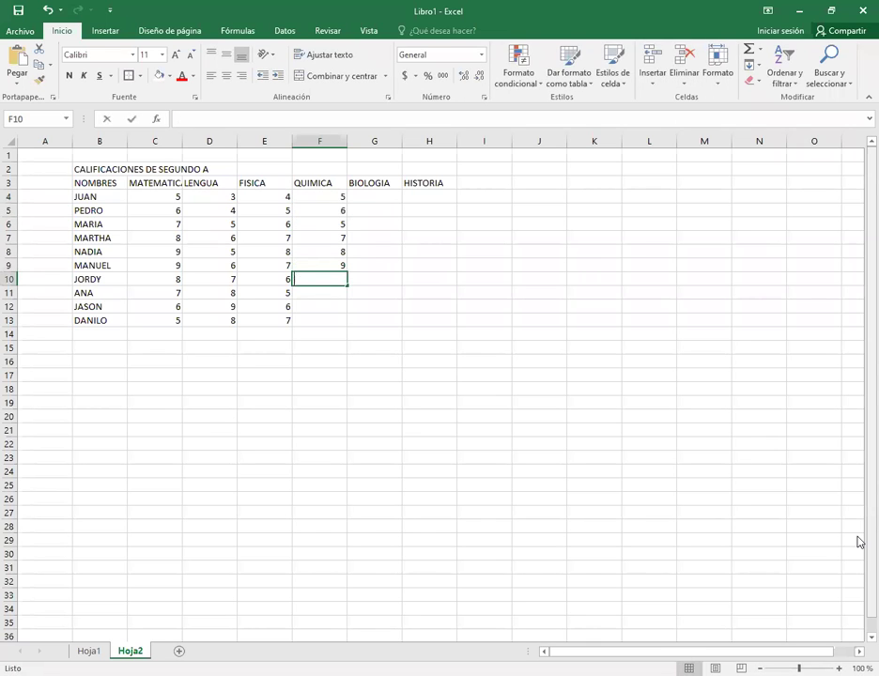
type("7")
key("Return")
type("8")
key("Return")
type("9")
key("Return")
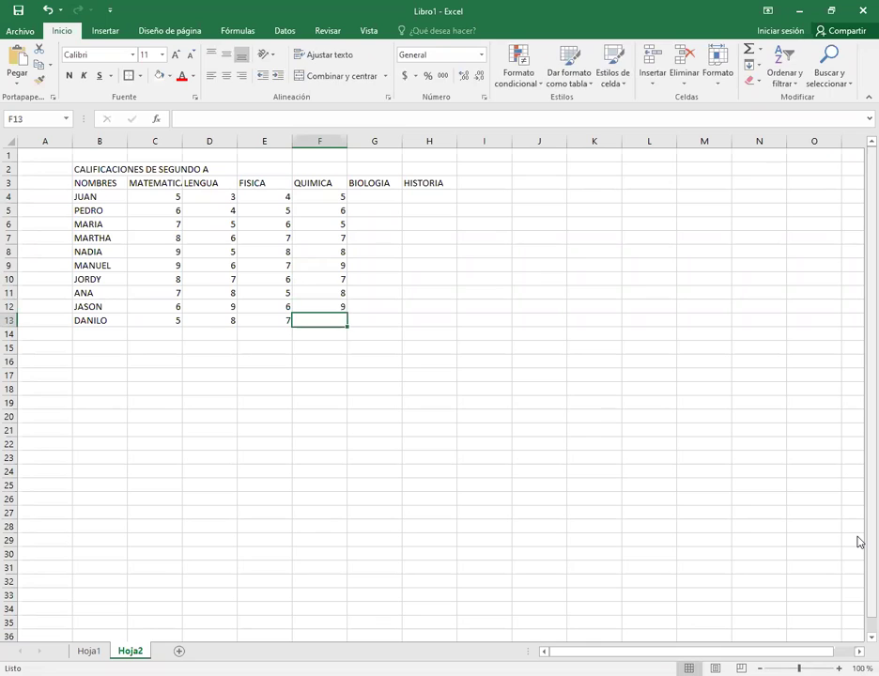
type("5")
key("Tab")
Step: Enter the BIOLOGIA marks 4, 5, 4, 5 and 6 for the first five students in cells G4 to G8
key("Up")
key("Up")
key("Up")
key("Up")
key("Up")
key("Up")
key("Up")
key("Up")
key("Up")
type("4 5 4")
key("Return")
type("5")
key("Return")
type("6")
key("Return")
Step: Complete the BIOLOGIA column with the marks 7, 8, 7, 8 and 7 in cells G9 to G13
type("7")
key("Return")
type("8")
key("Return")
type("7")
key("Return")
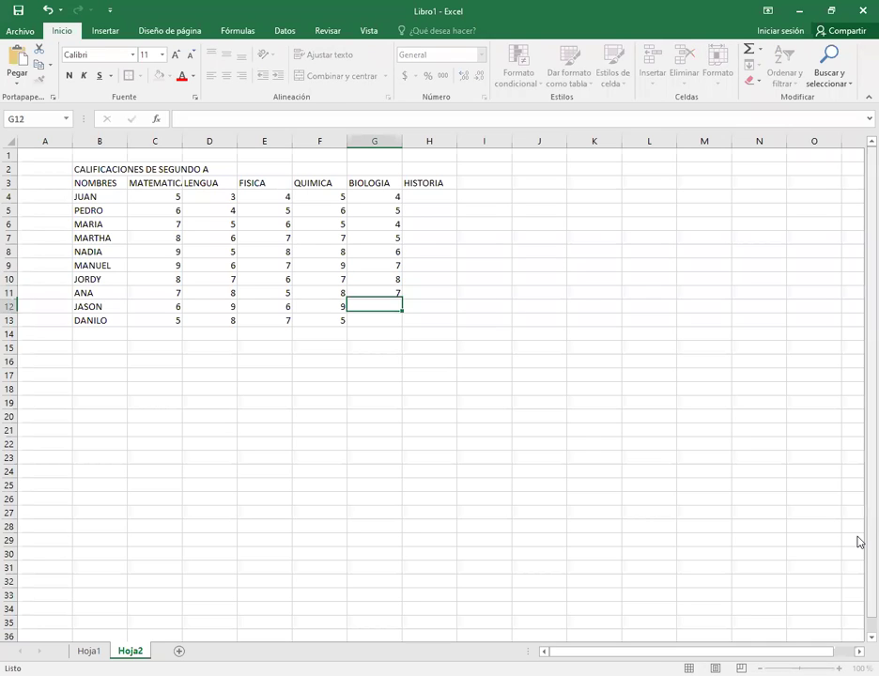
type("8")
key("Return")
type("7")
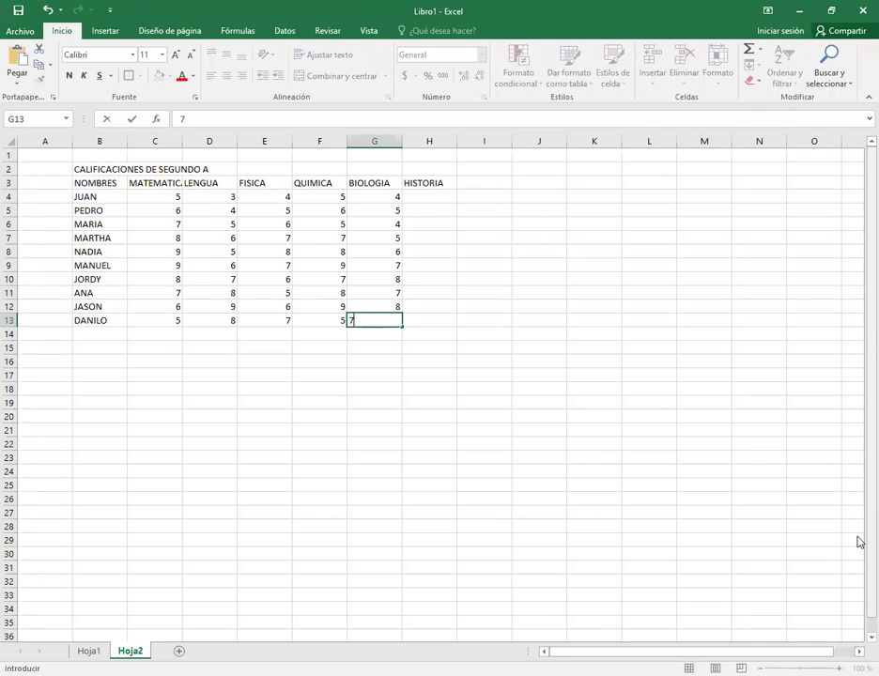
key("Tab")
Step: Enter the HISTORIA marks 4, 5 and 3 for the first three students in cells H4 to H6
key("Up")
key("Up")
key("Up")
key("Up")
key("Up")
key("Up")
key("Up")
key("Up")
key("Up")
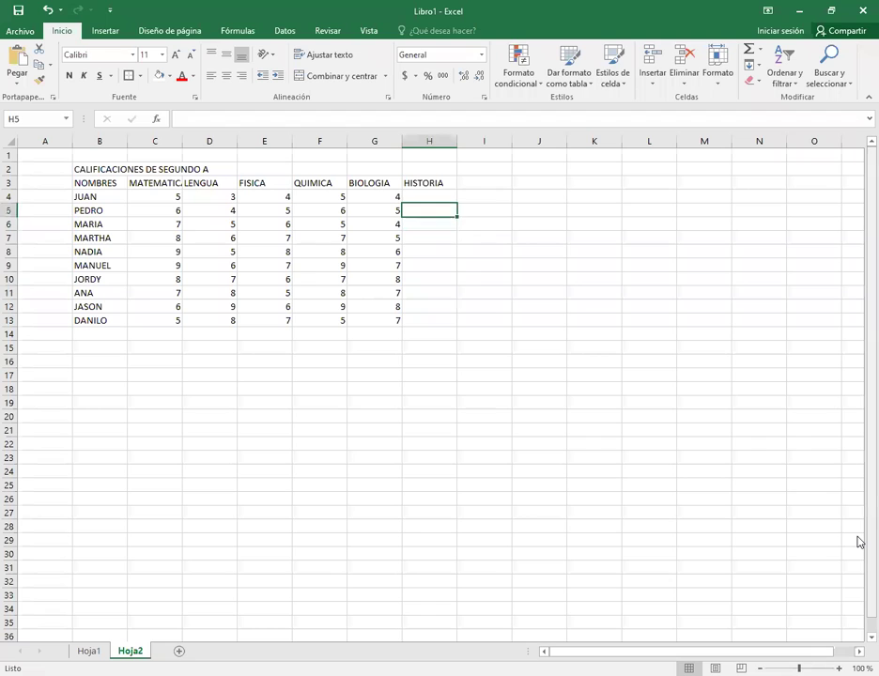
type("4")
key("Return")
type("5")
key("Return")
type("3")
key("Return")
Step: Complete the HISTORIA column with the marks 6, 7, 8, 7, 6, 5 and 6 in cells H7 to H13
type("6 7 8")
key("Return")
type("7")
key("Return")
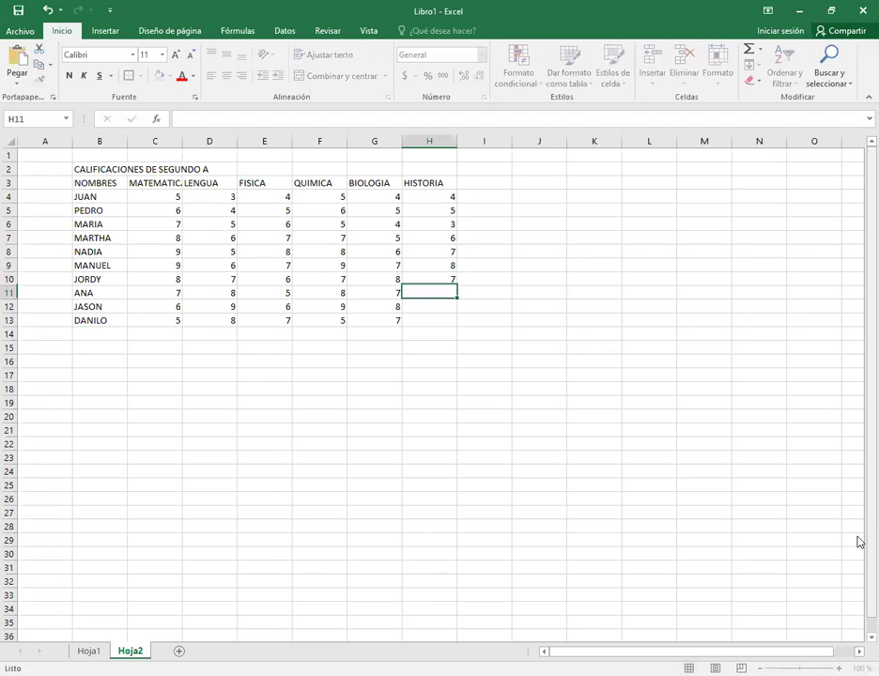
type("6")
key("Return")
type("5")
key("Return")
type("6")
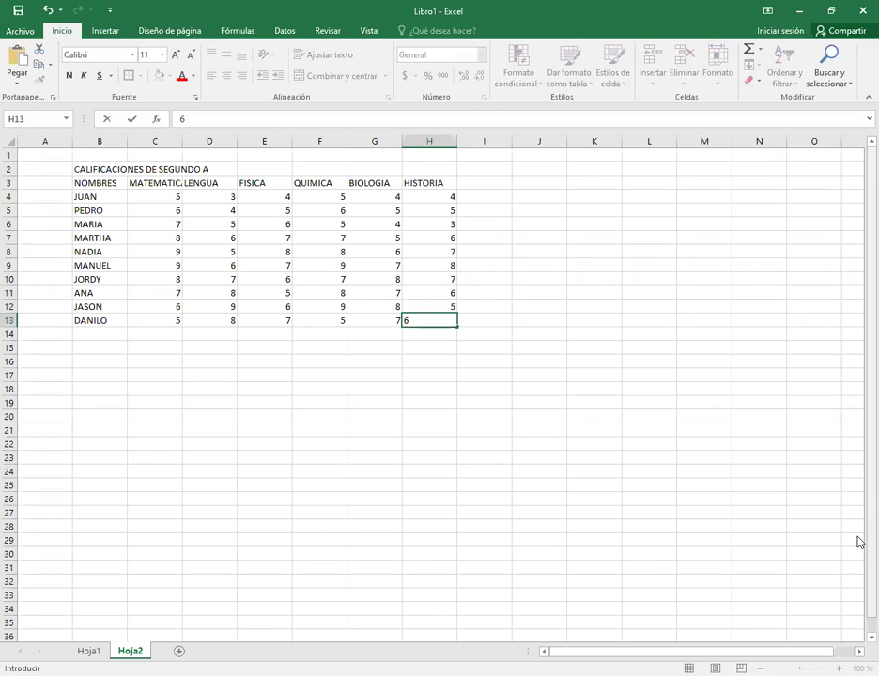
key("Tab")
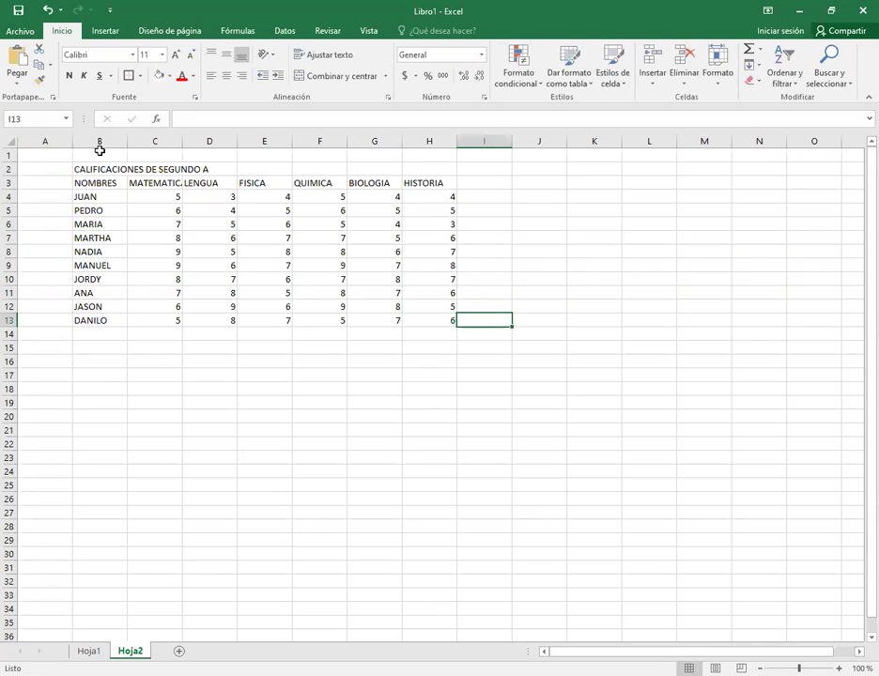
Step: Merge and center the title CALIFICACIONES DE SEGUNDO A across B2:H2, and fill the whole sheet with white
left_click_drag(90, 170, 444, 178)
left_click(338, 77)
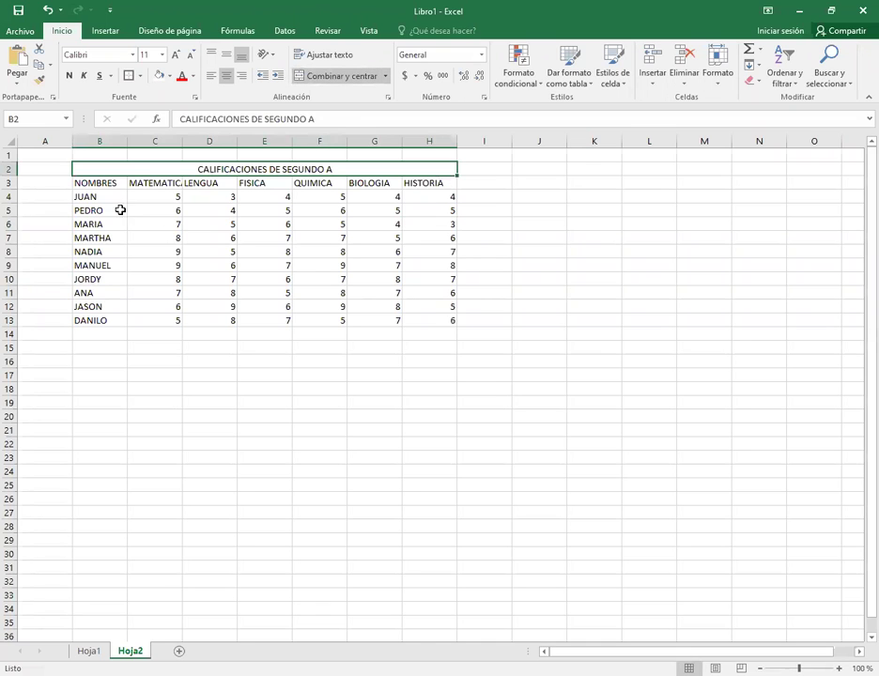
left_click(8, 139)
left_click(158, 75)
left_click(325, 455)
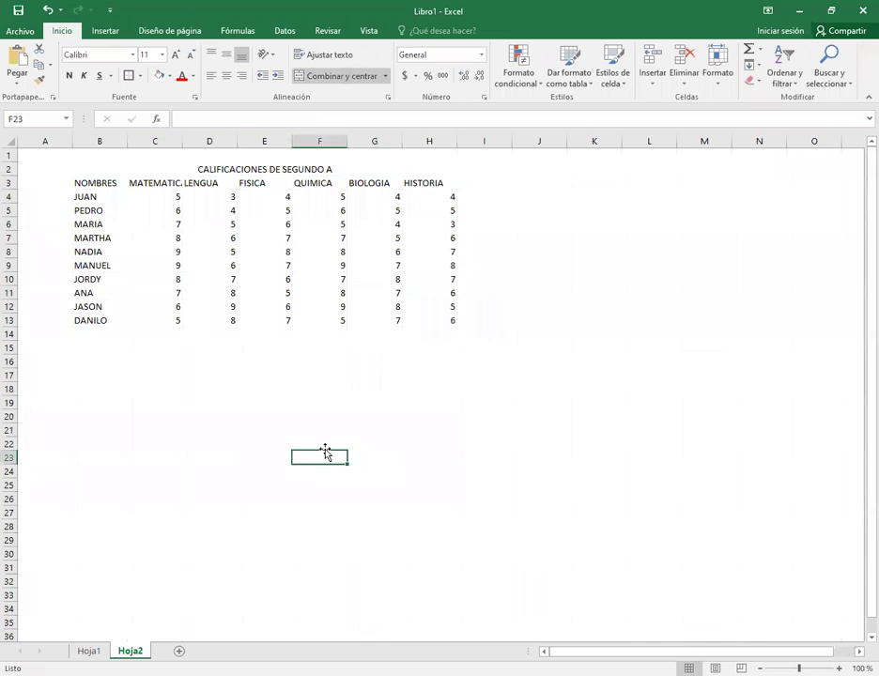
Step: Apply all borders and a thick outside border to the marks table in B2:H13
left_click(270, 169)
left_click_drag(271, 169, 300, 320)
left_click(140, 76)
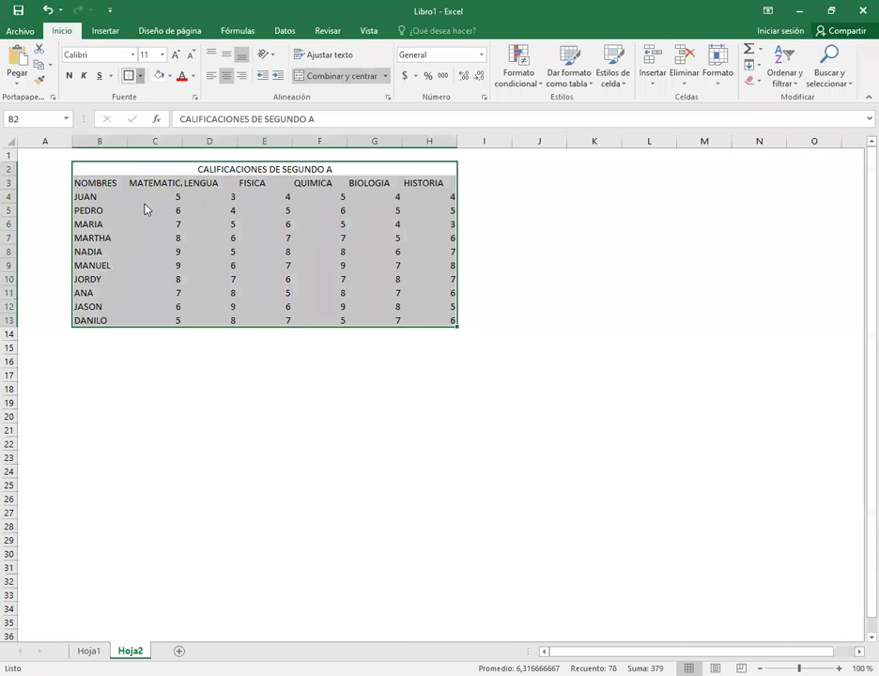
left_click(147, 194)
left_click(140, 76)
left_click(174, 227)
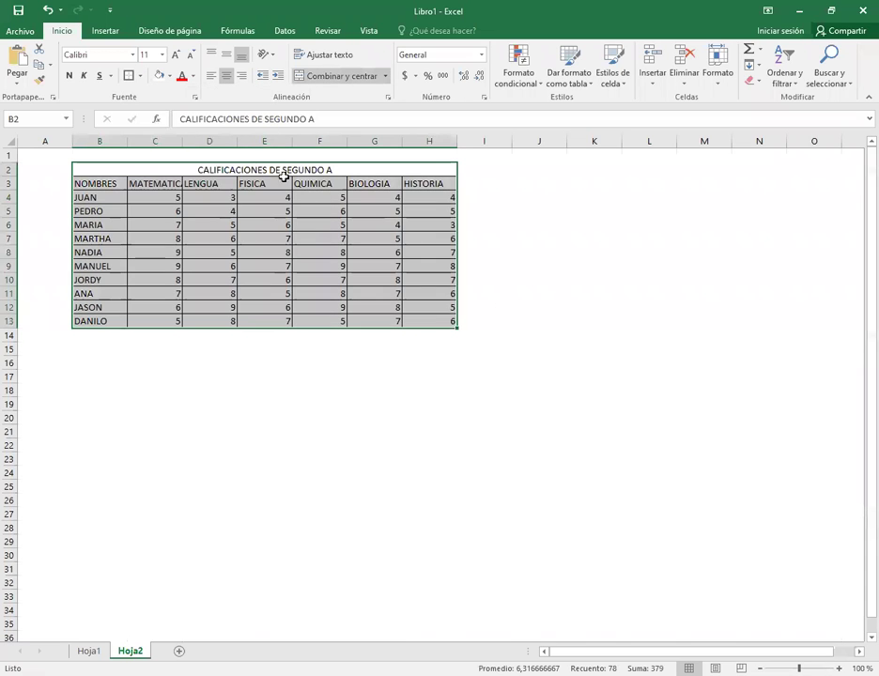
Step: Set the font size of the marks table to 16 and autofit columns B to H to their contents
left_click_drag(274, 171, 284, 321)
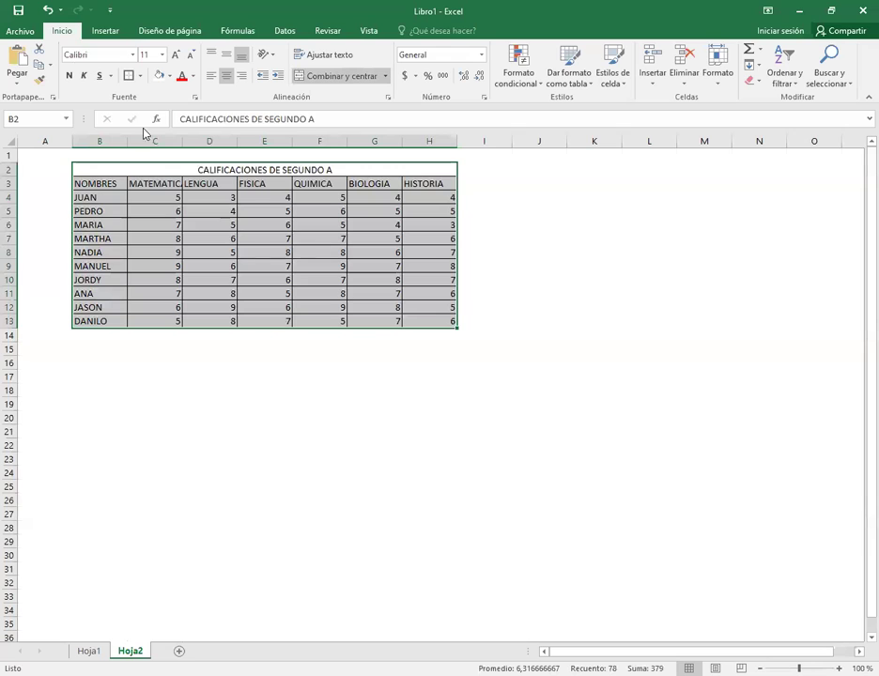
left_click(163, 54)
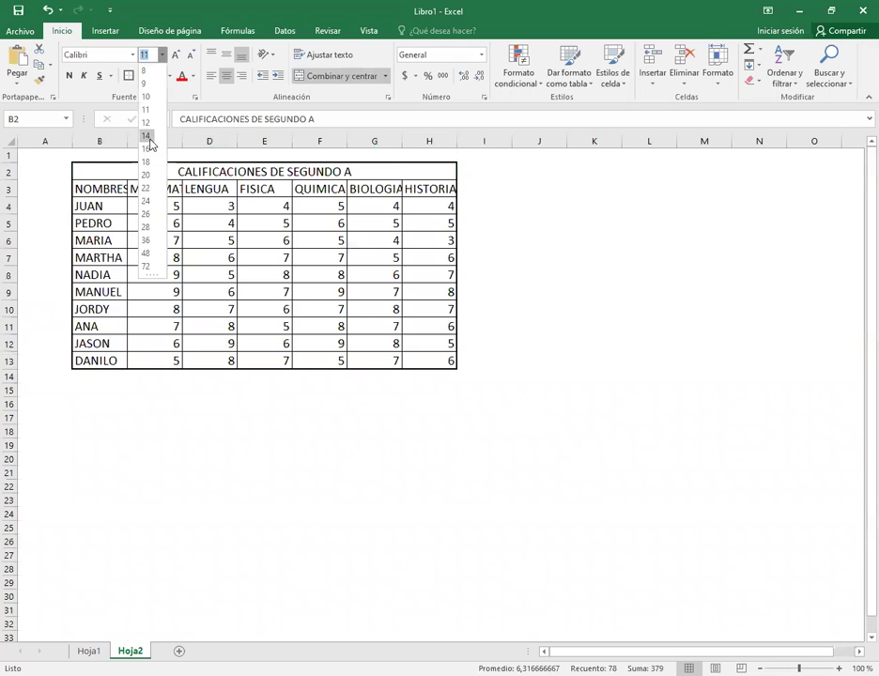
left_click(107, 140)
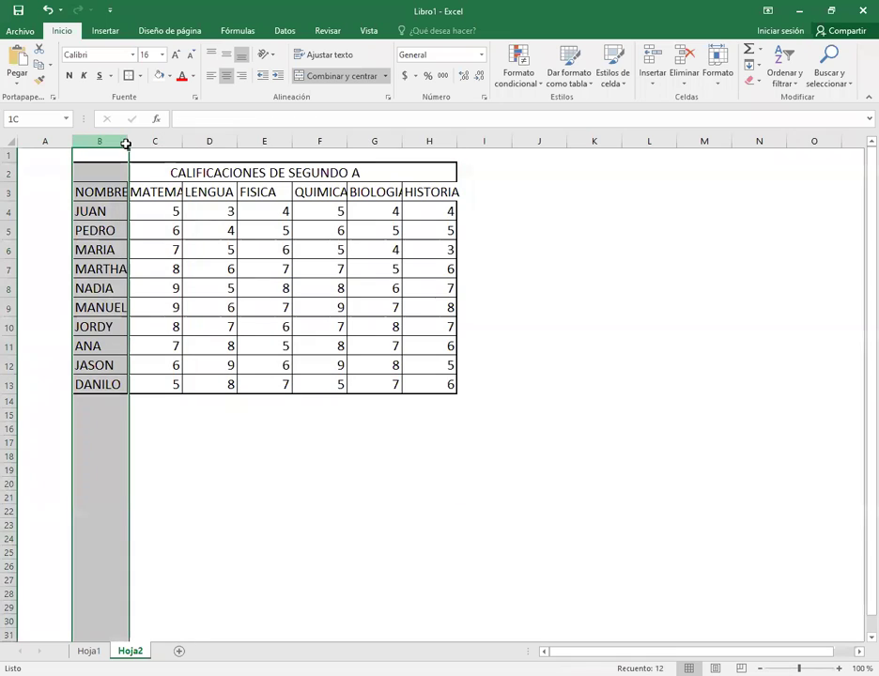
left_click_drag(123, 141, 429, 141)
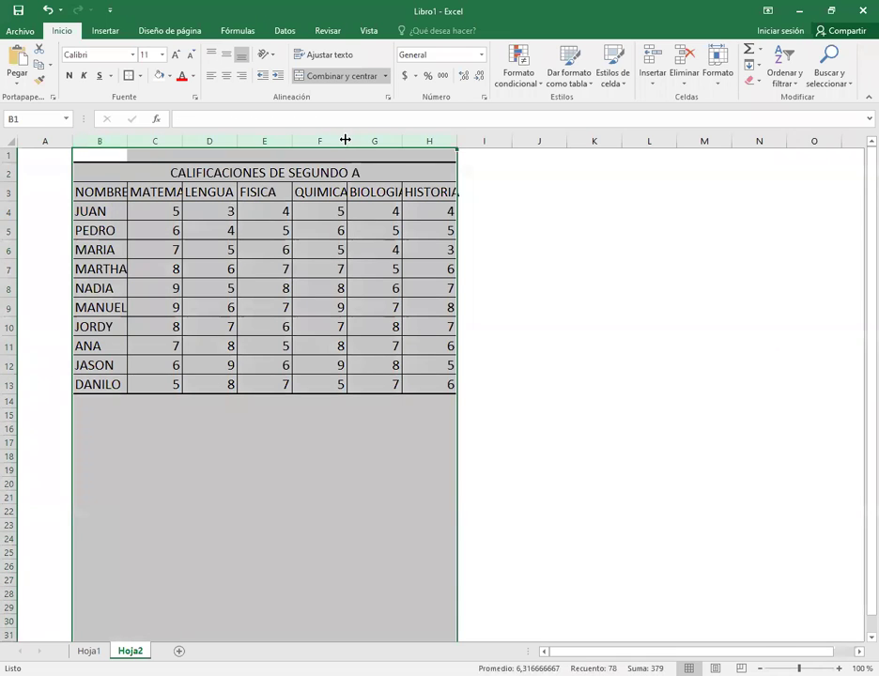
double_click(345, 139)
left_click(255, 424)
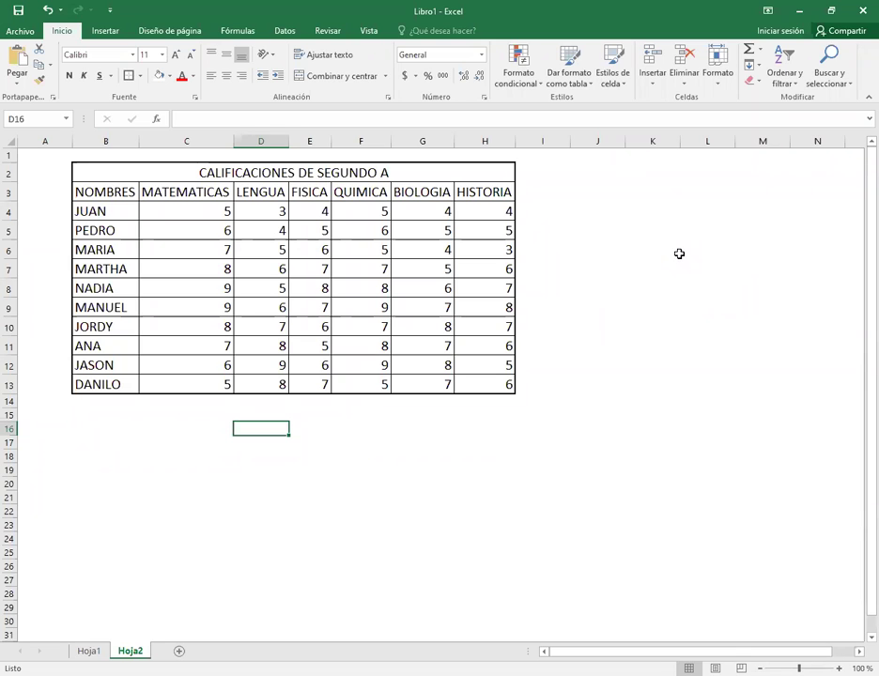
Step: Set the width of the subject columns C to H to 7
left_click(197, 141)
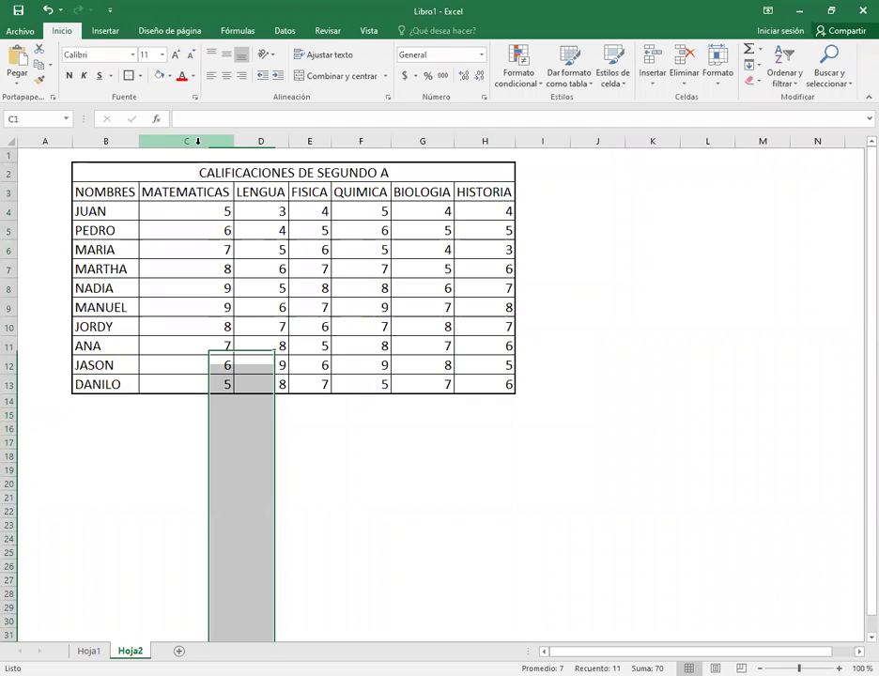
left_click(500, 143, "shift")
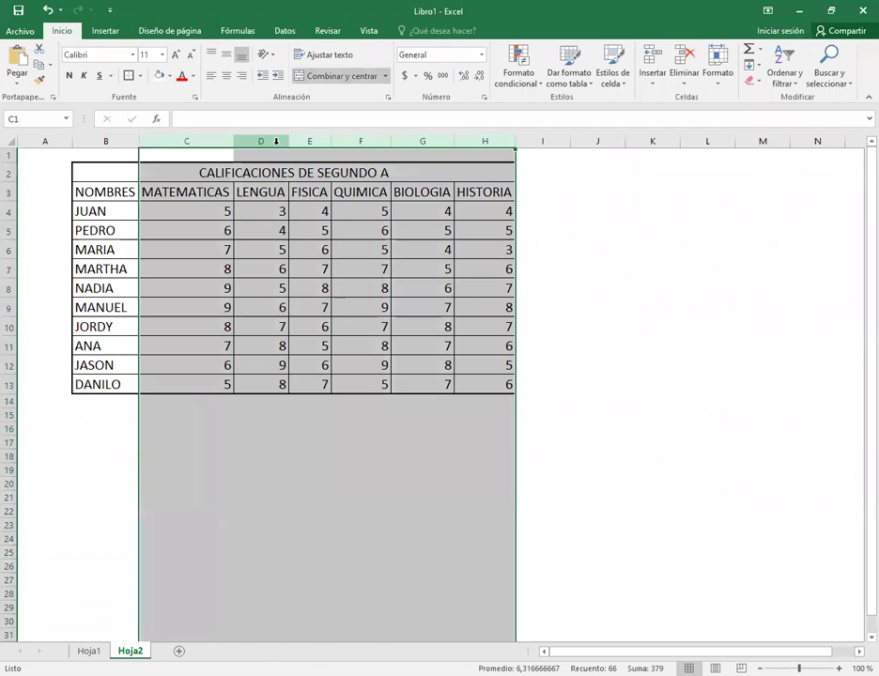
right_click(345, 268)
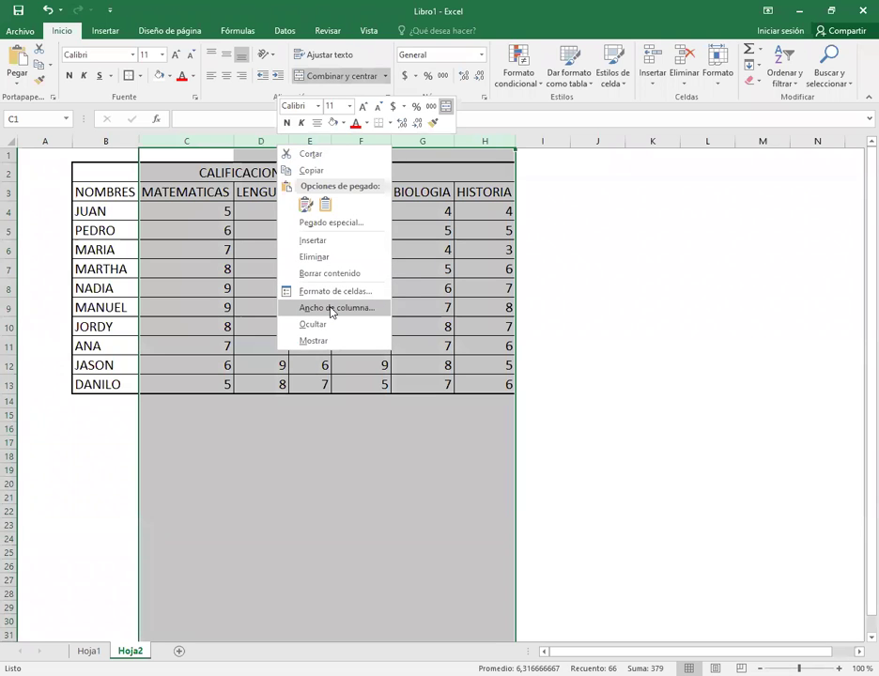
left_click(317, 310)
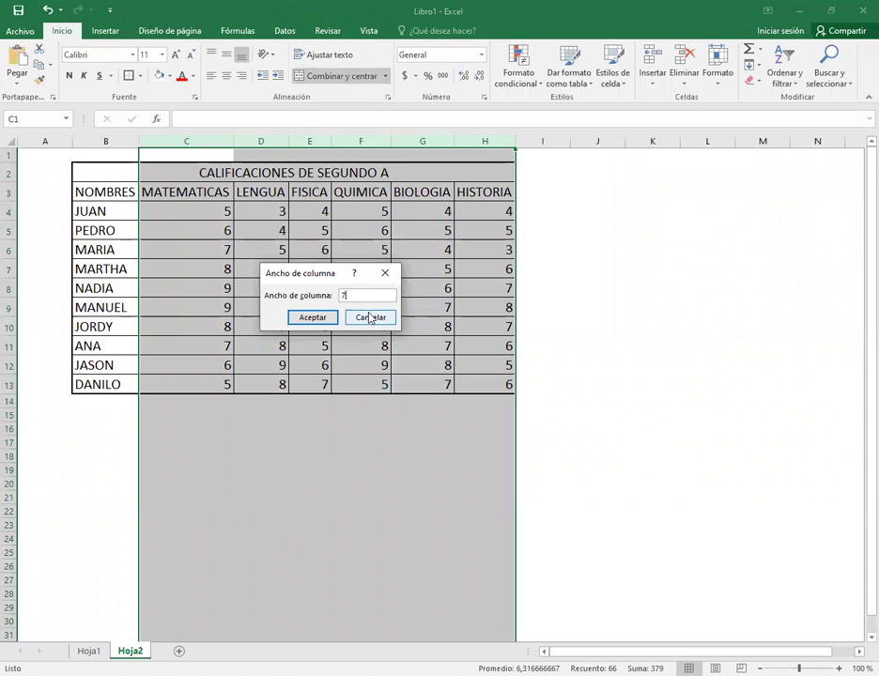
type("7")
key("Return")
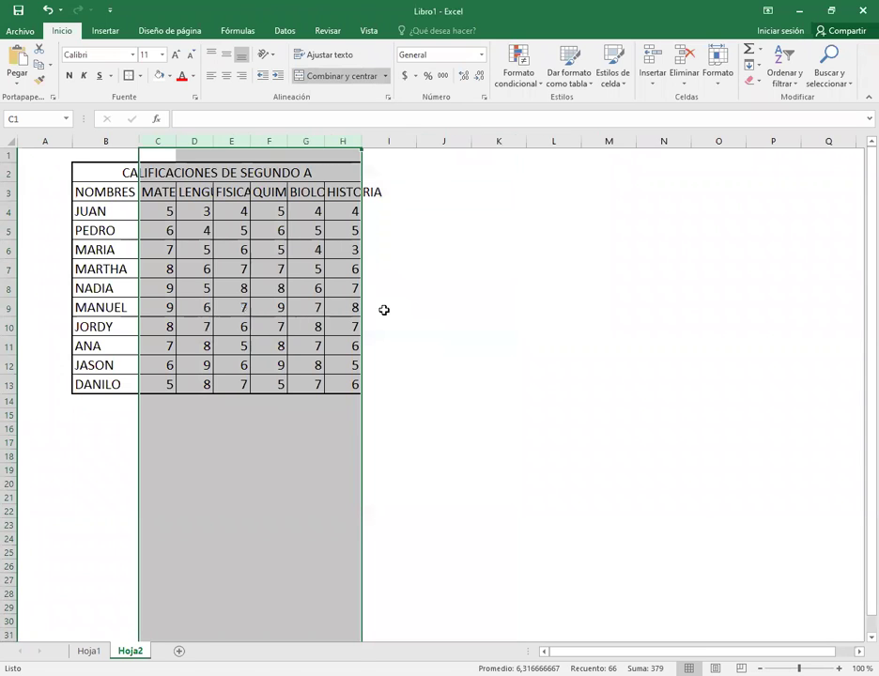
Step: Give the subject columns C to H a larger uniform column width
right_click(219, 139)
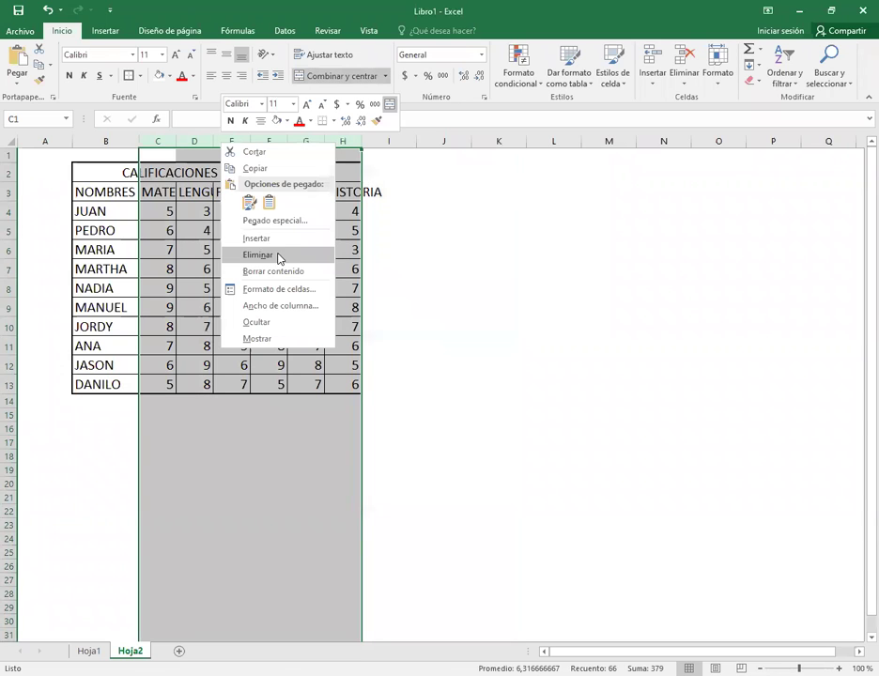
left_click(280, 306)
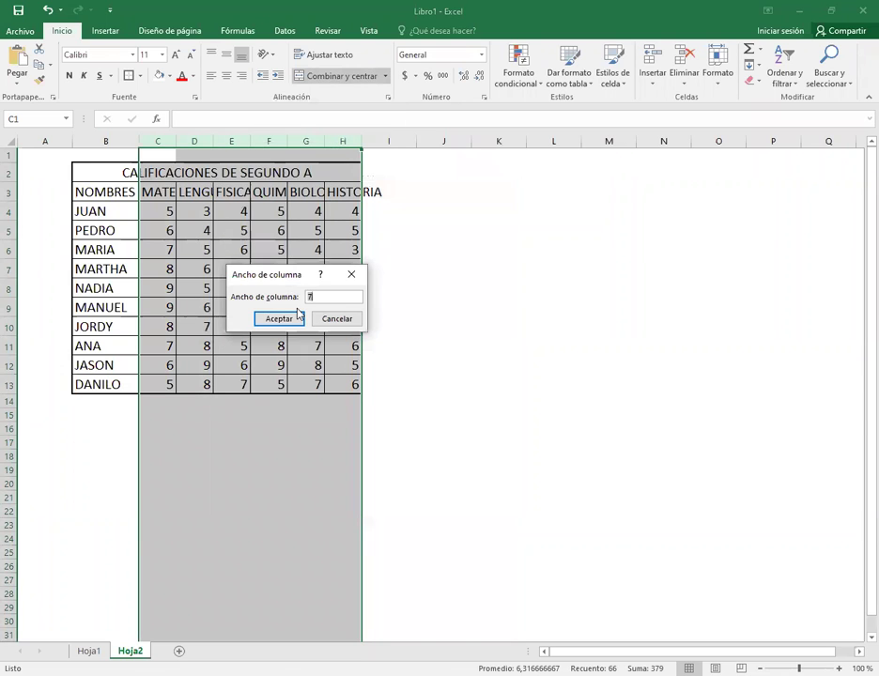
left_click(297, 317)
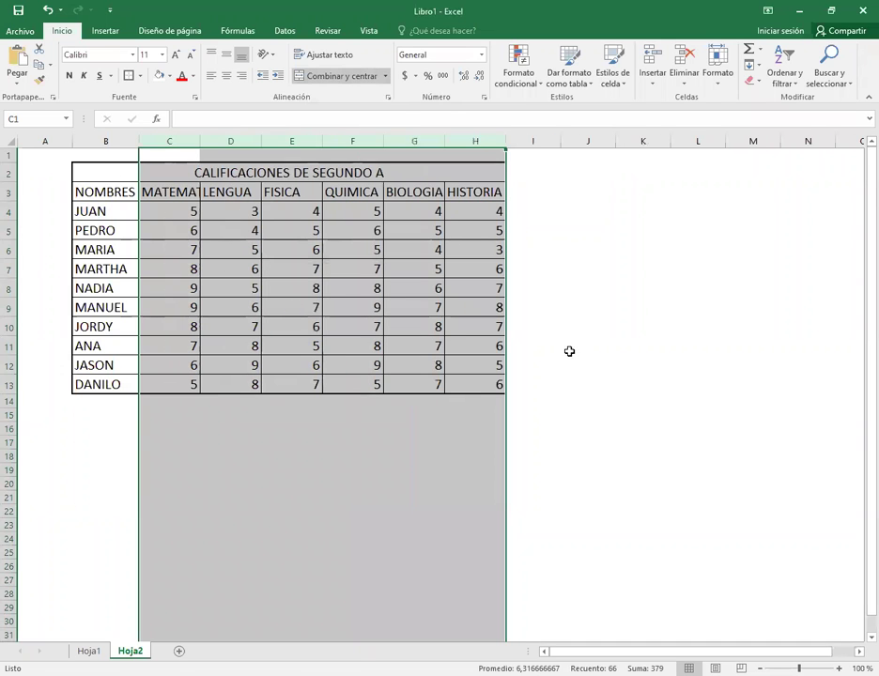
left_click(530, 316)
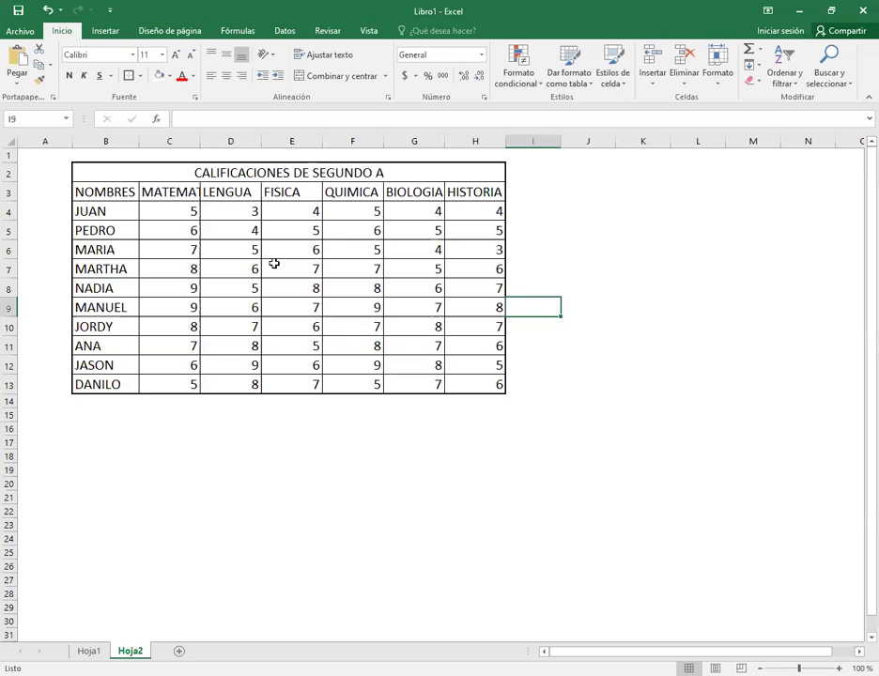
Step: Insert a 3-D clustered column chart from the student names, subjects and marks in B3:H13
left_click_drag(110, 192, 477, 389)
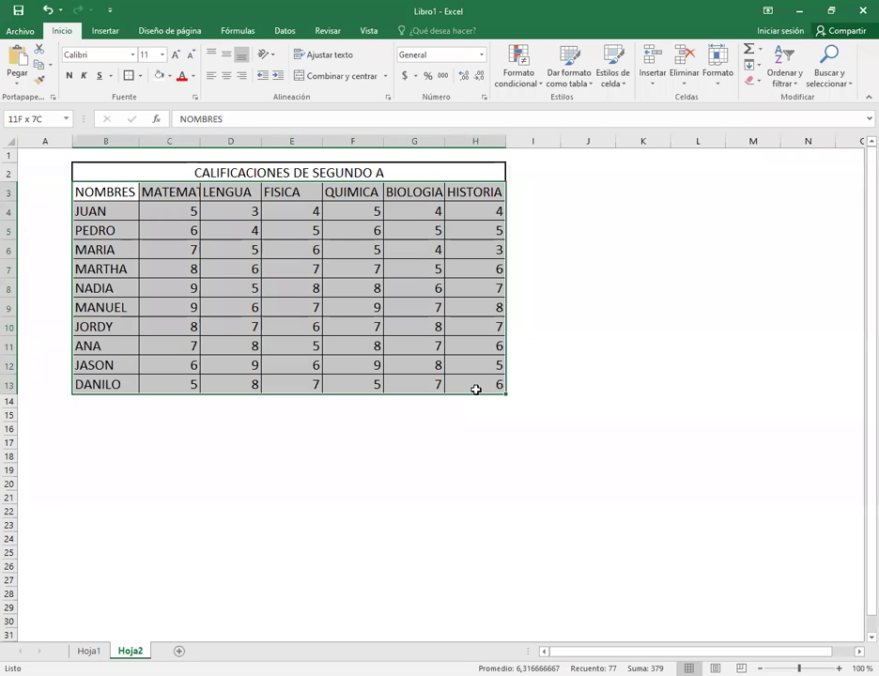
left_click_drag(476, 389, 476, 388)
left_click(106, 31)
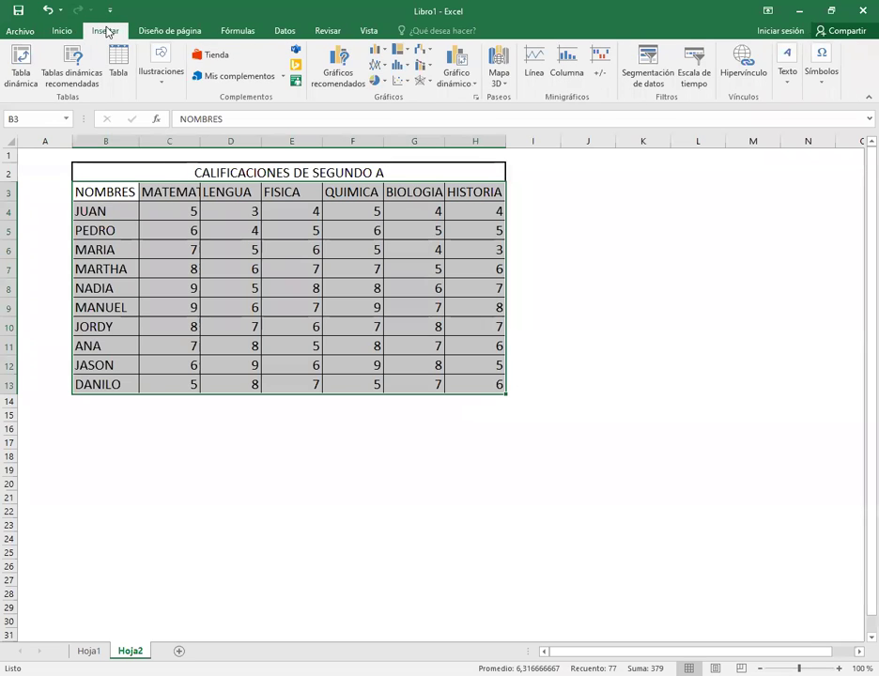
left_click(385, 50)
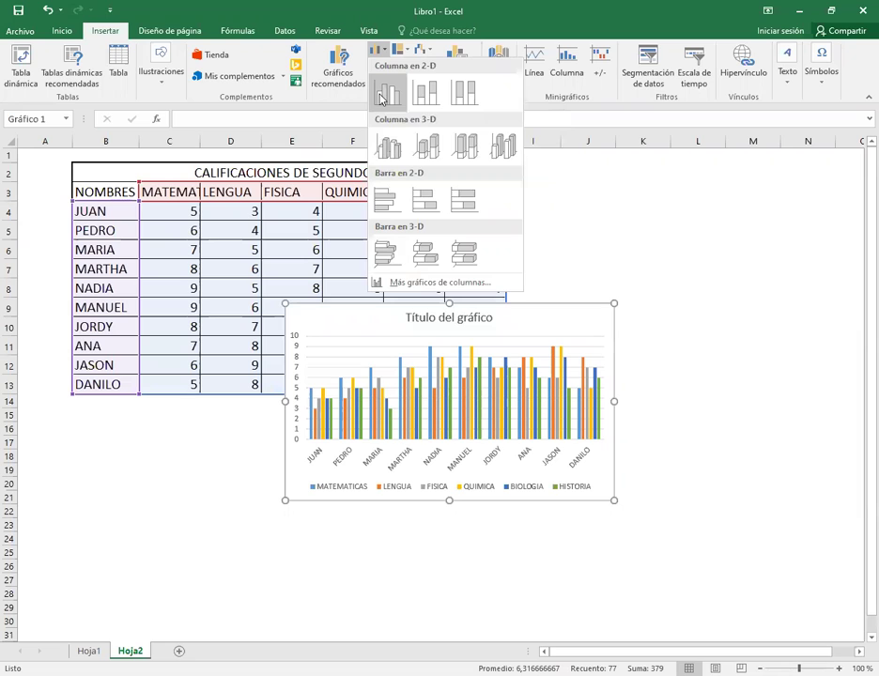
left_click(390, 160)
Step: Enlarge the marks chart to span about columns C to M and rows 9 to 39
left_click_drag(614, 501, 771, 579)
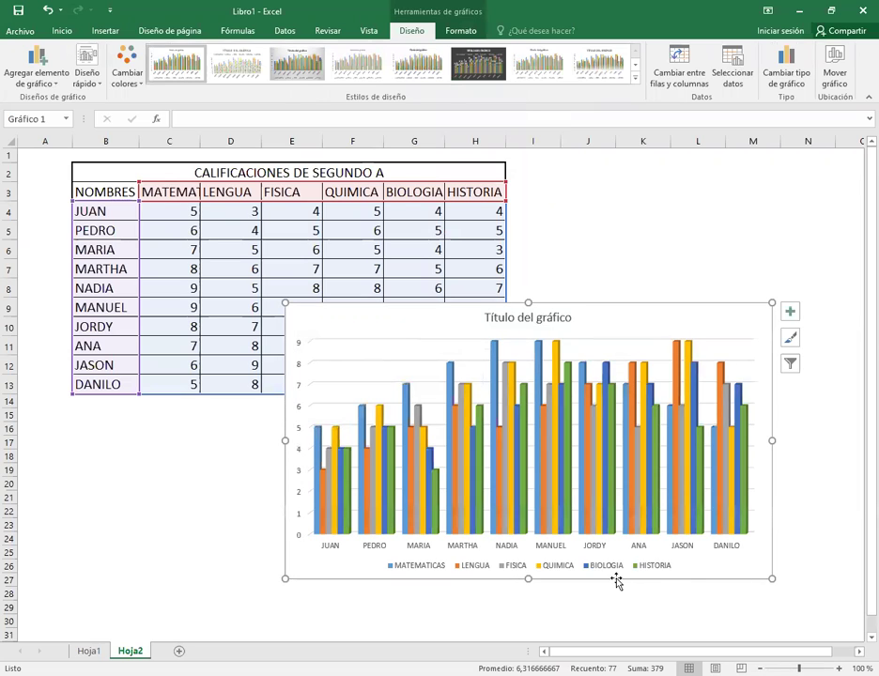
left_click_drag(282, 577, 138, 567)
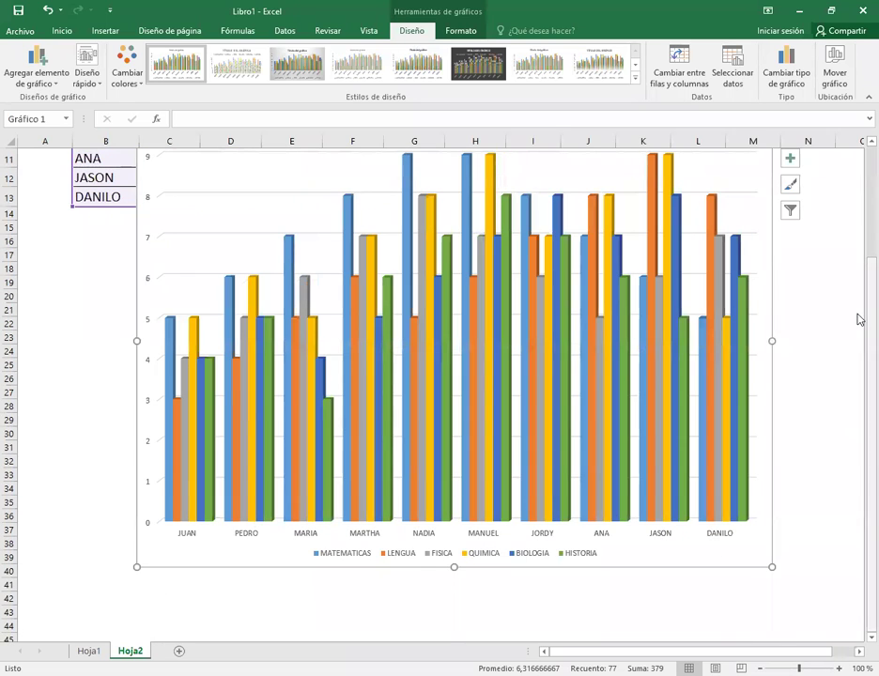
left_click_drag(858, 317, 858, 292)
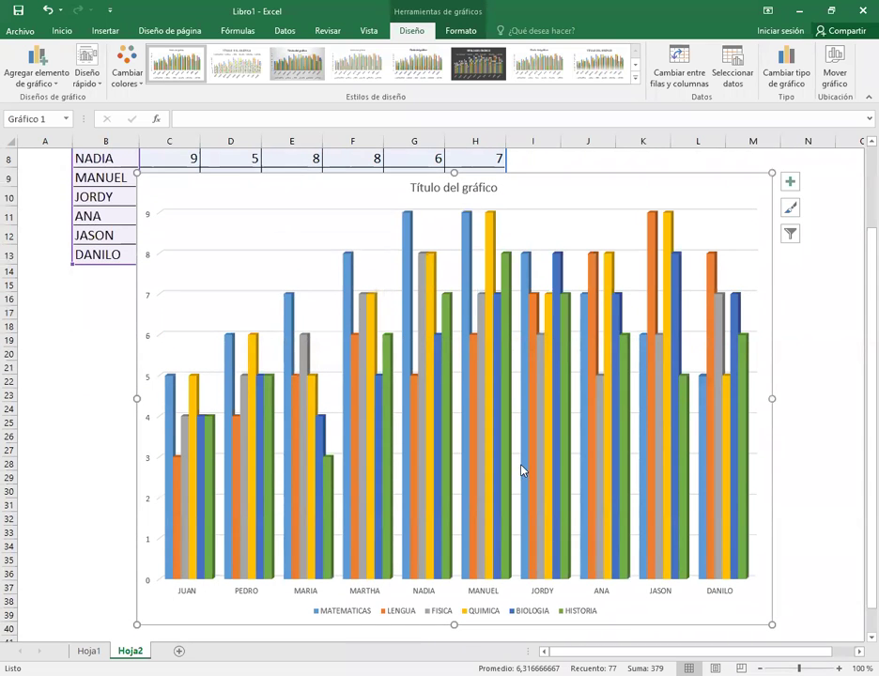
Step: Examine the chart's columns for each student and subject and compare them with the marks table
mouse_move(504, 470)
mouse_move(432, 475)
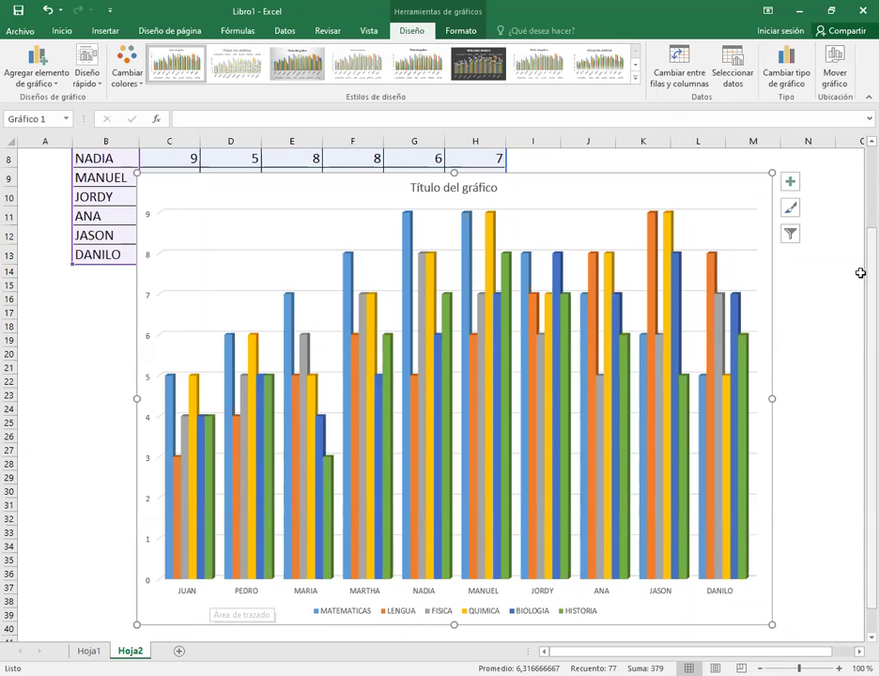
scroll(858, 235, "up", 3)
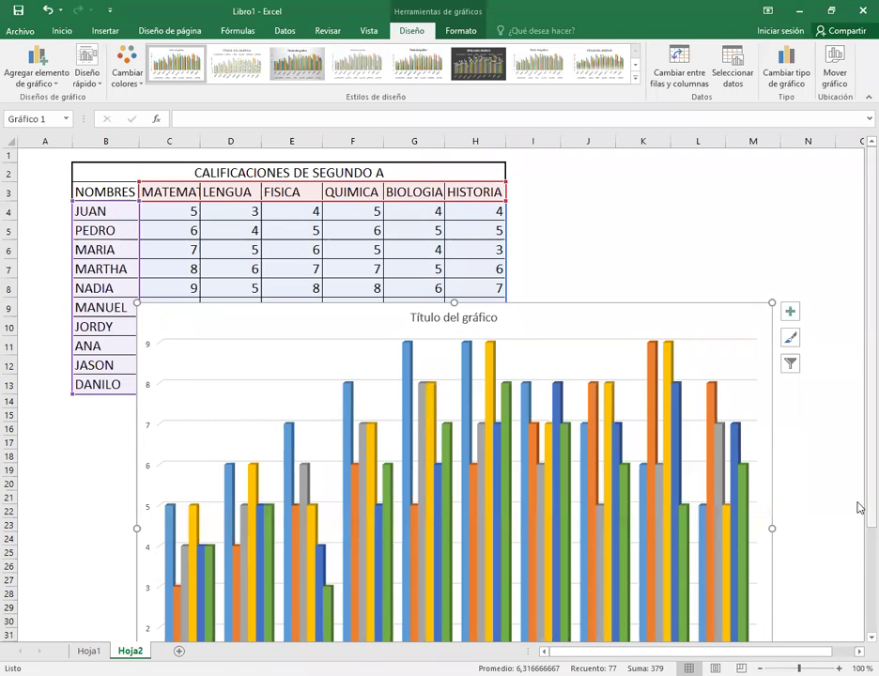
left_click_drag(858, 508, 859, 577)
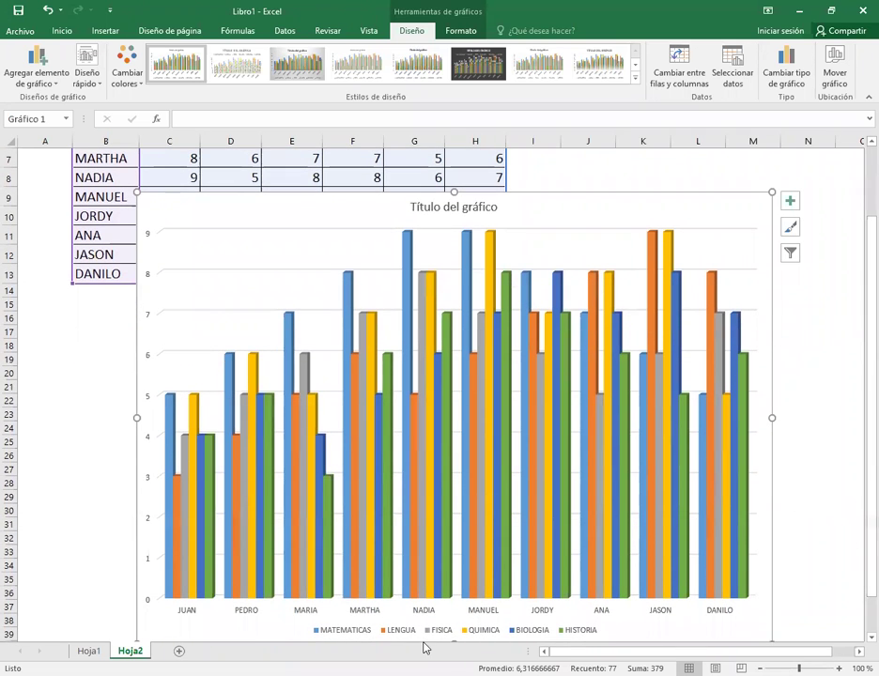
mouse_move(410, 582)
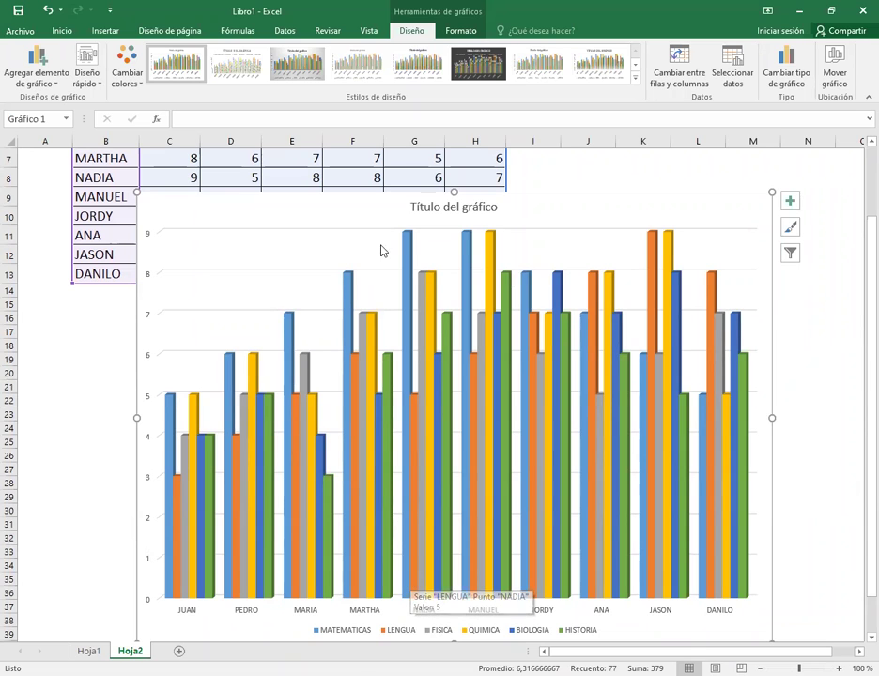